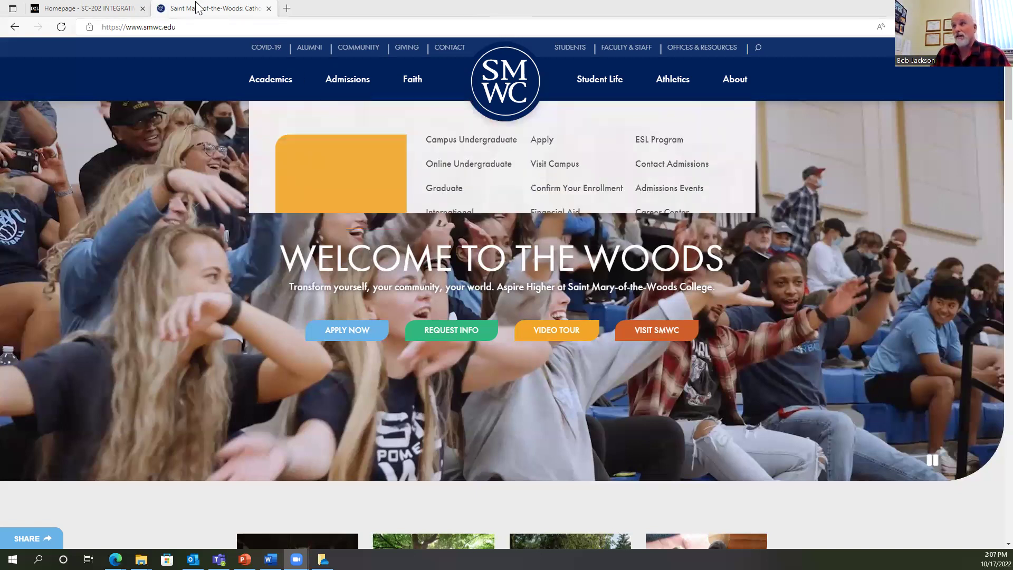
pyautogui.click(189, 28)
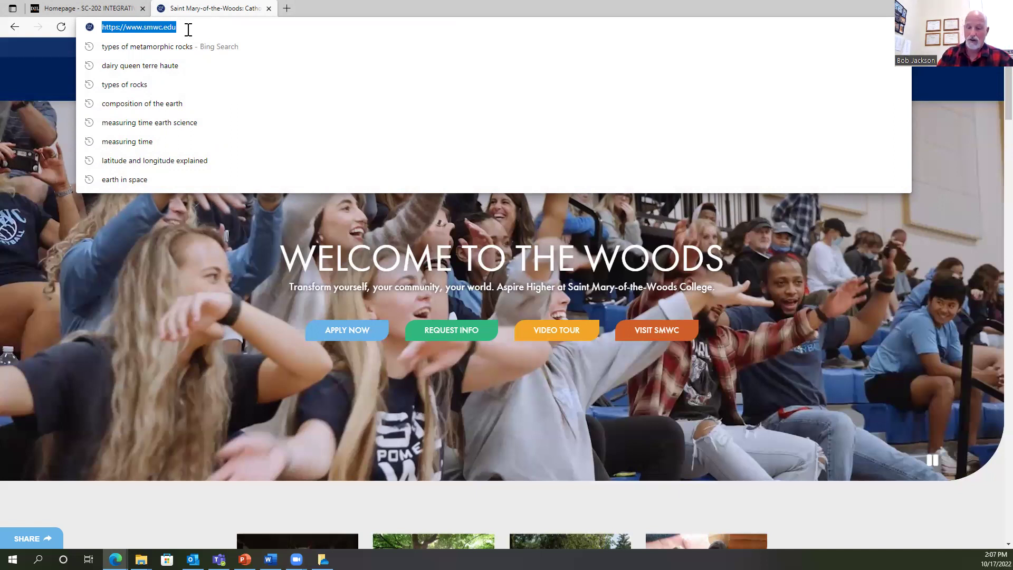
pyautogui.press('BackSpace')
pyautogui.write('w')
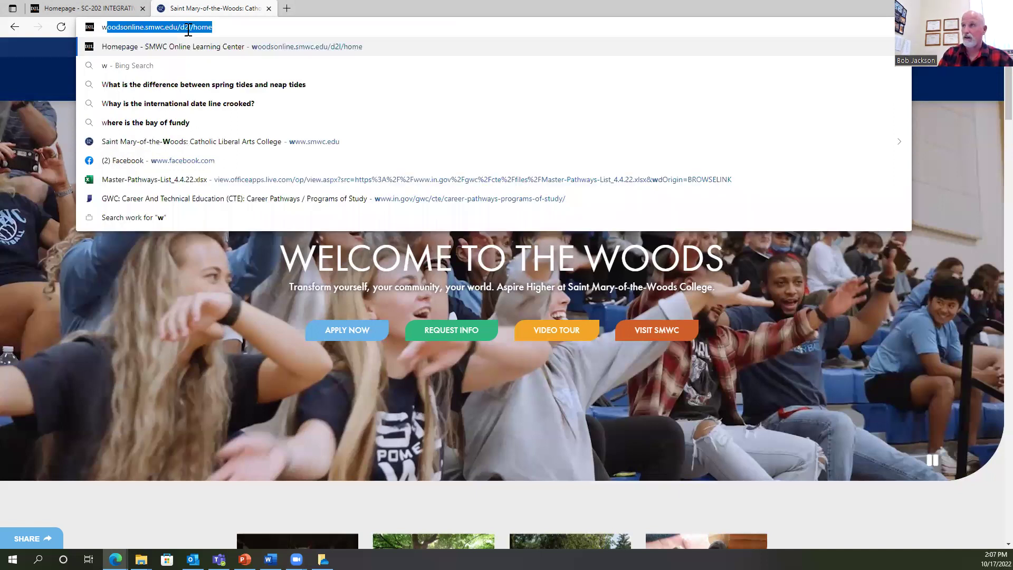
pyautogui.write('ww.ro')
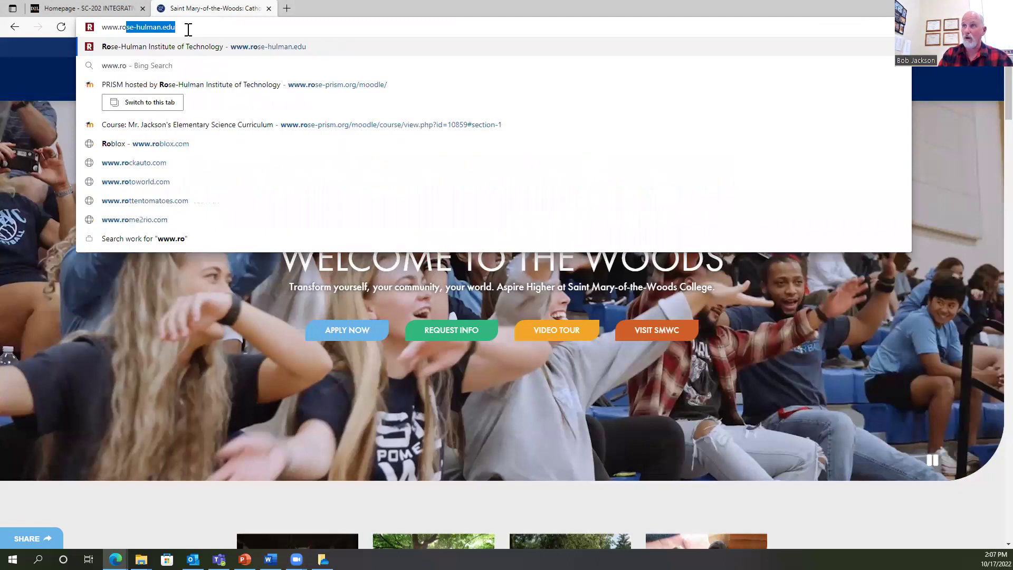
pyautogui.write('se-')
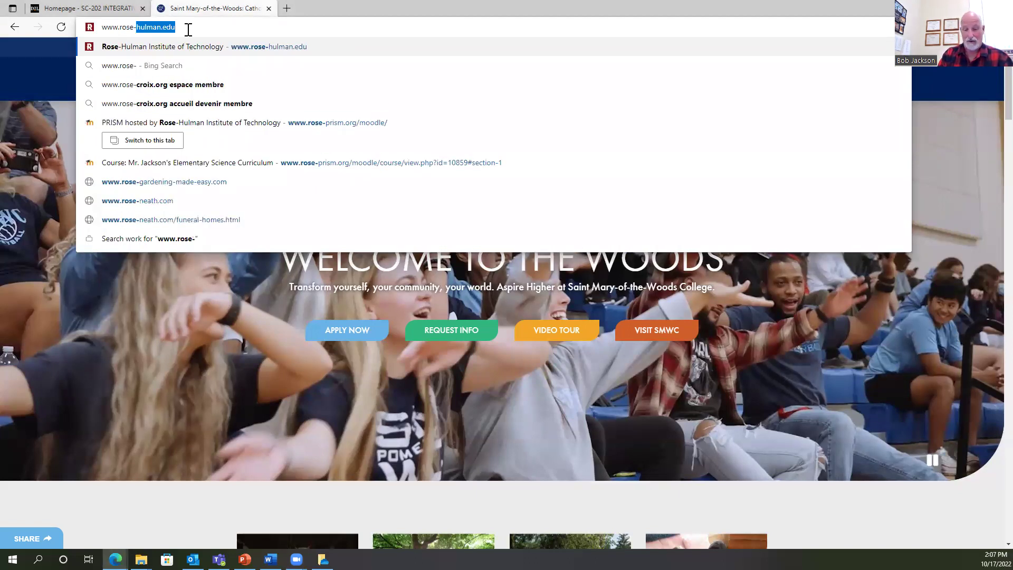
pyautogui.write('prism.o')
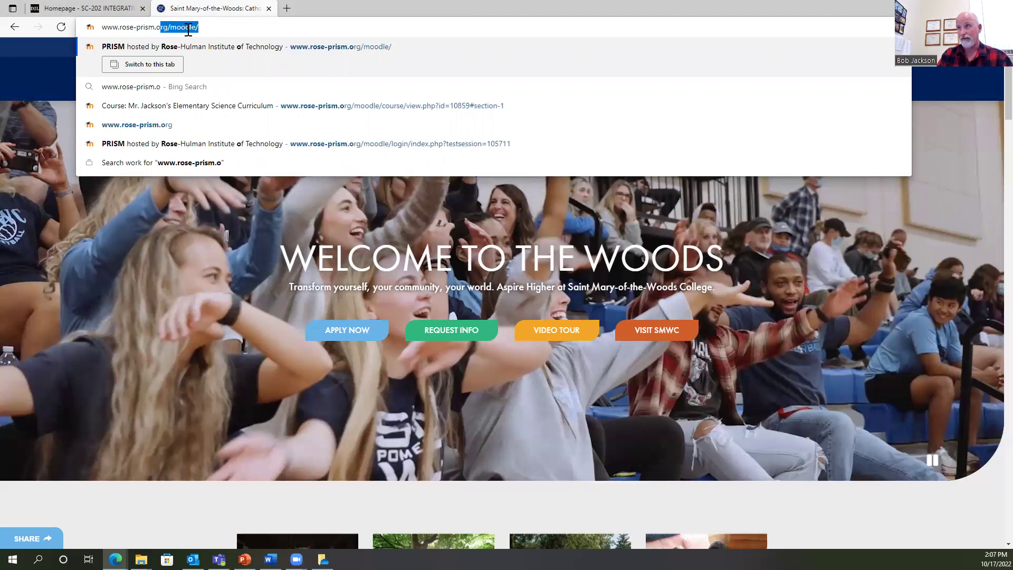
pyautogui.write('rg')
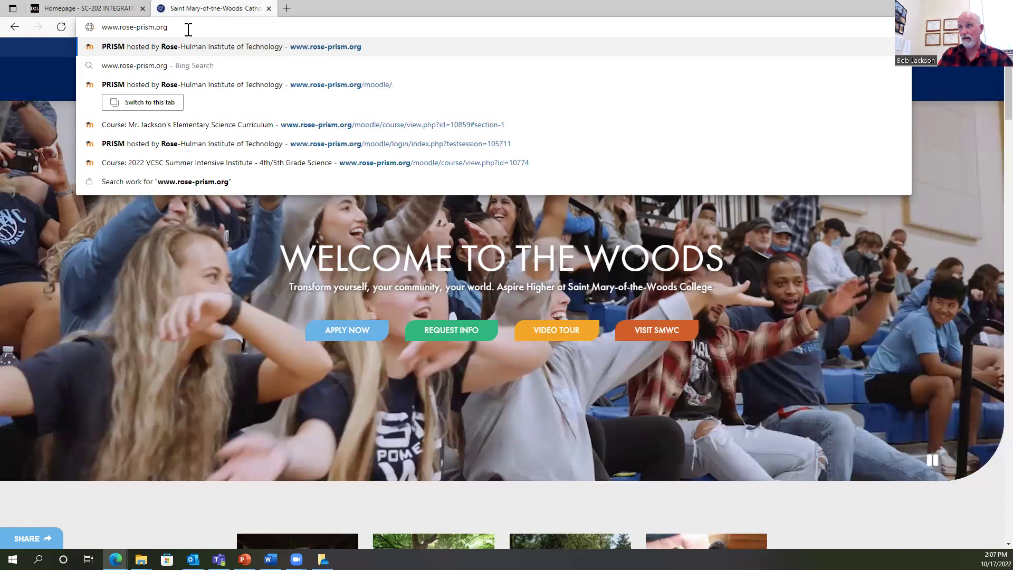
pyautogui.write('/moodle')
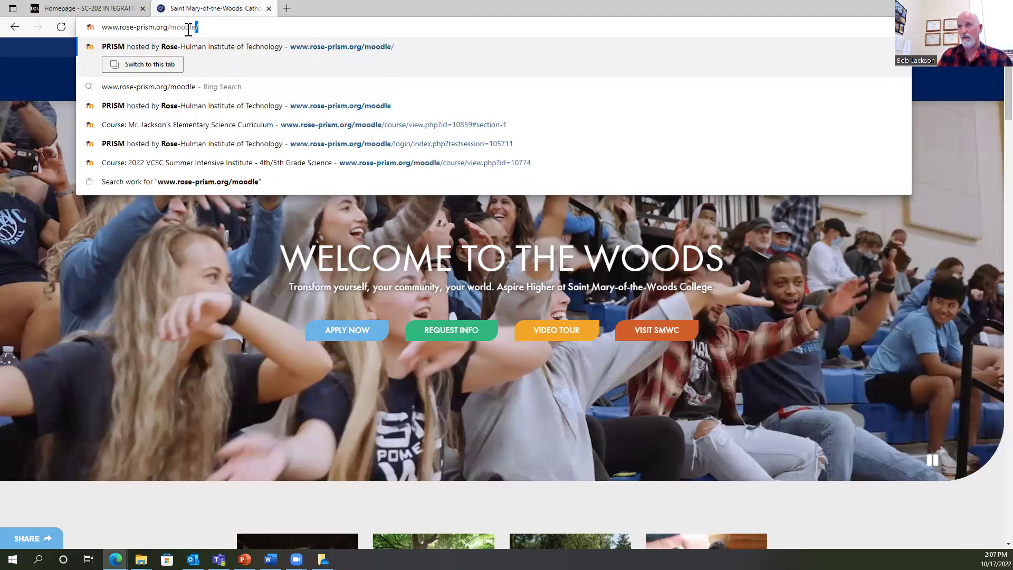
pyautogui.press('Return')
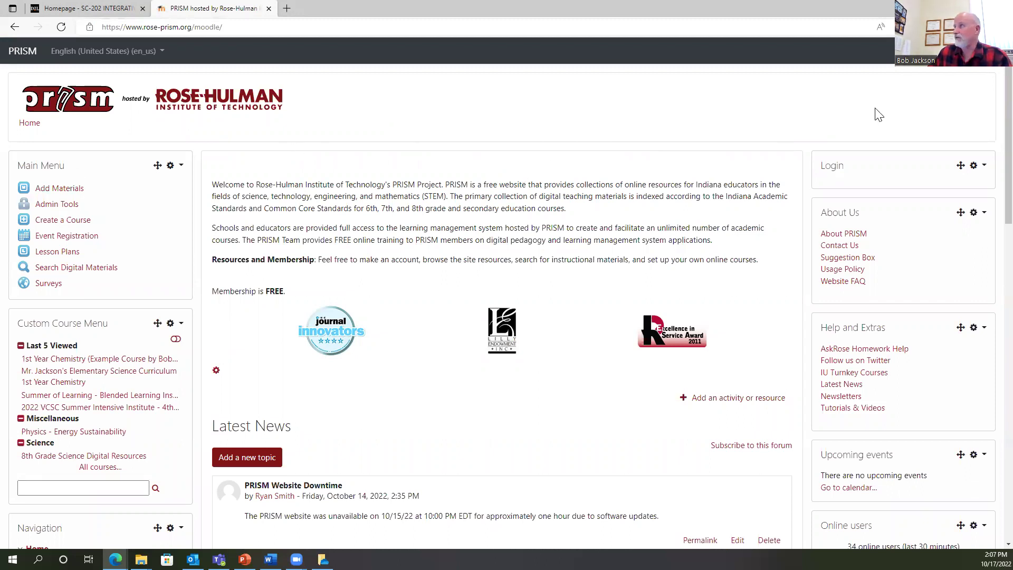
# Log out of PRISM Moodle from the account menu at top right
pyautogui.click(971, 55)
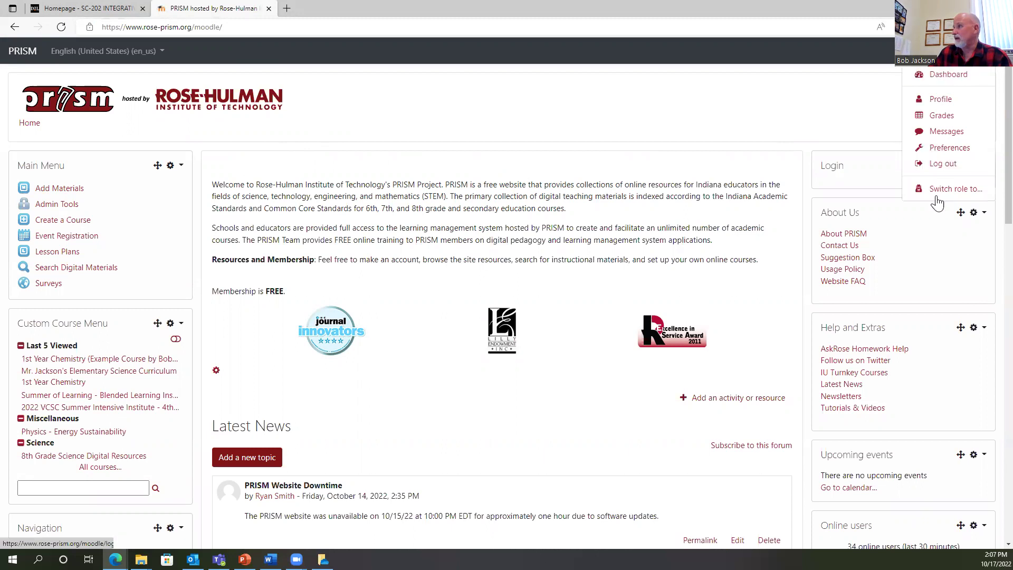
pyautogui.click(946, 166)
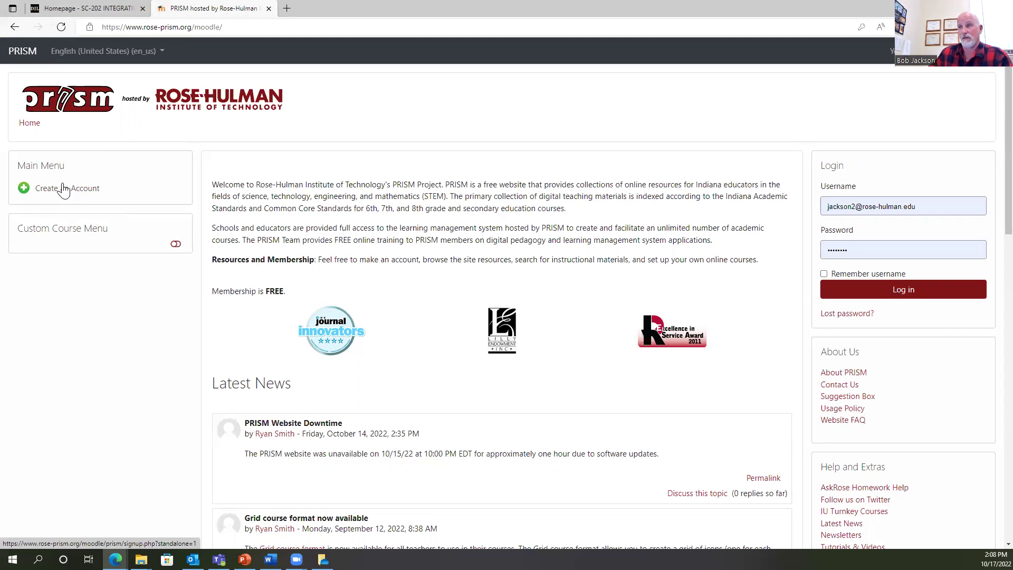
# Open the Create an Account form and fill in the password and e-mail fields
pyautogui.click(61, 193)
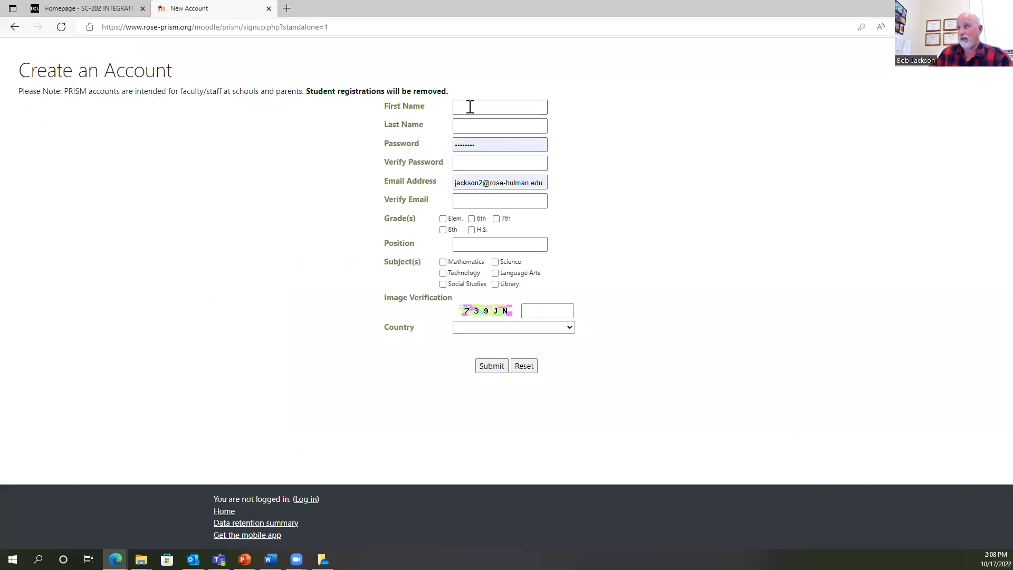
pyautogui.click(478, 144)
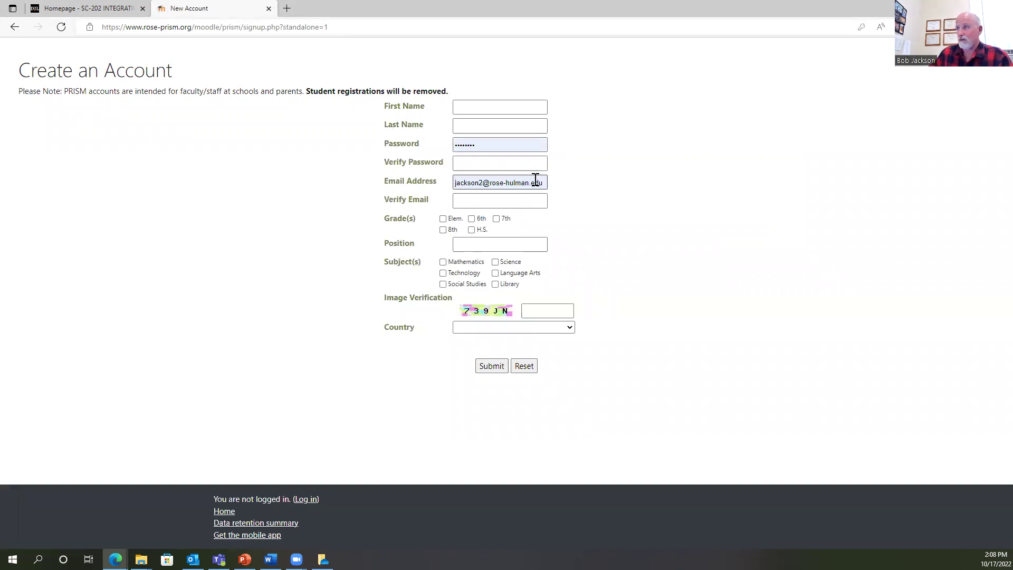
pyautogui.click(522, 199)
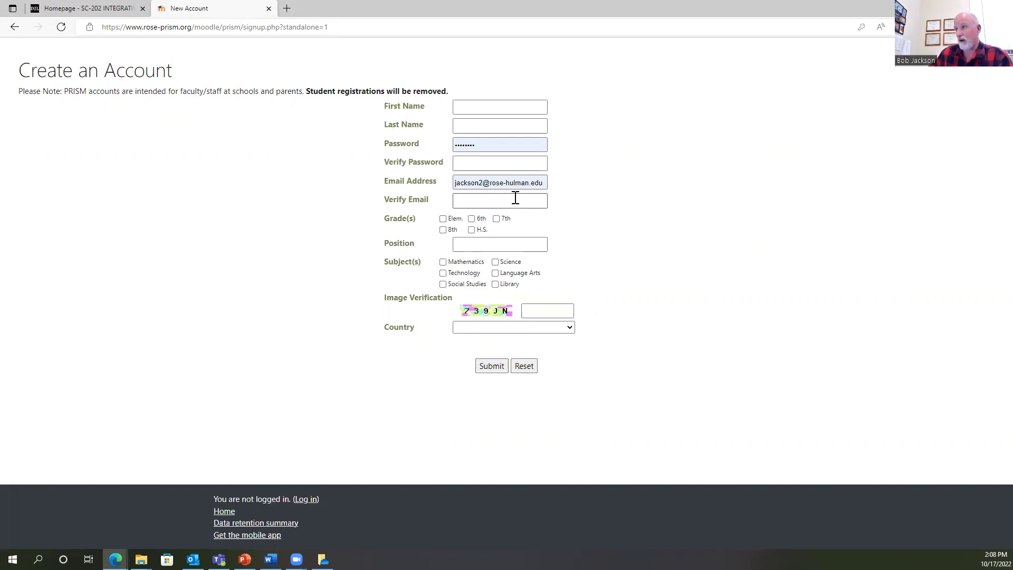
pyautogui.click(479, 182)
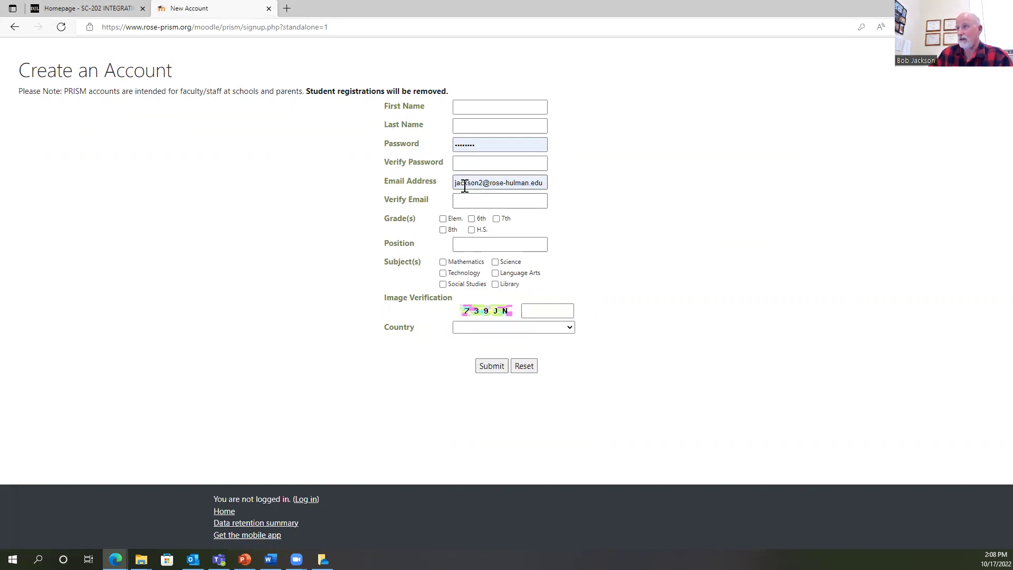
# Check Elem. as the grade level and Science as the subject taught
pyautogui.click(443, 220)
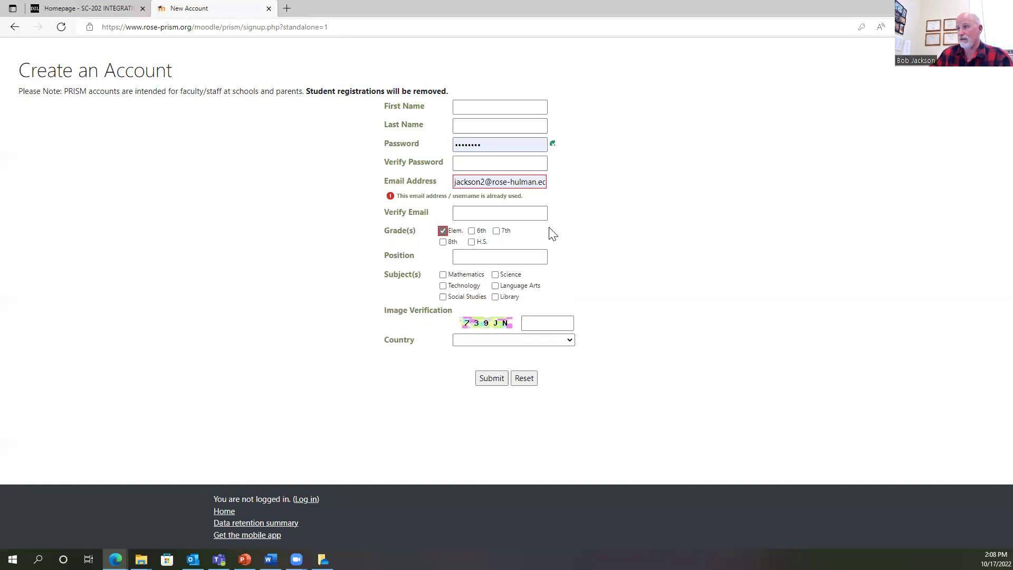
pyautogui.click(468, 255)
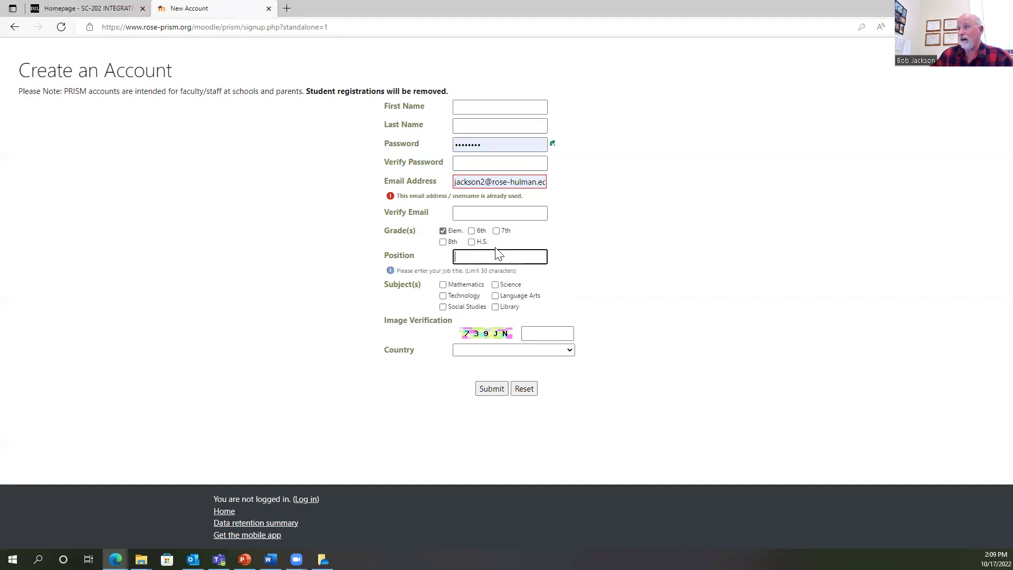
pyautogui.click(496, 285)
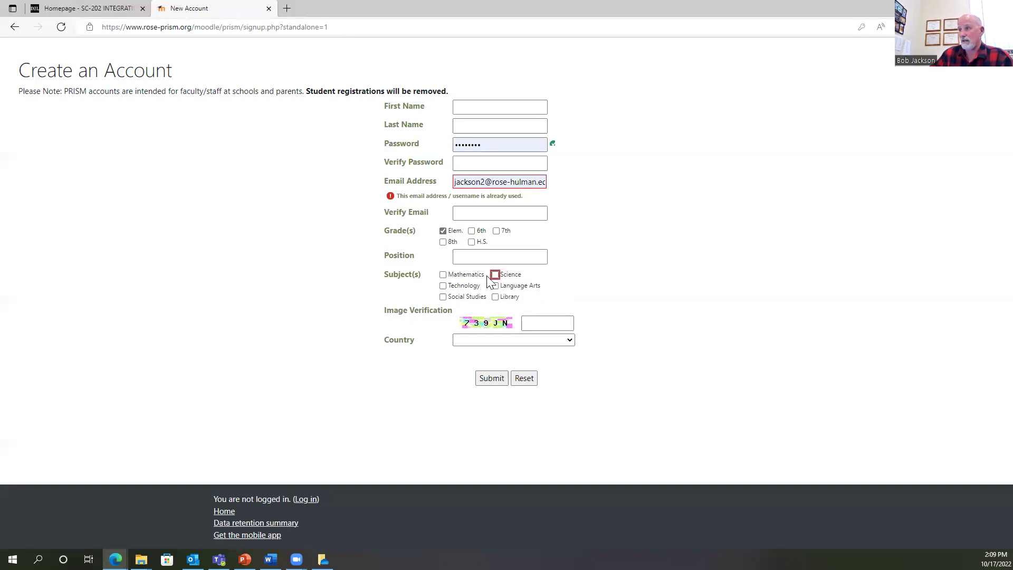
pyautogui.click(493, 276)
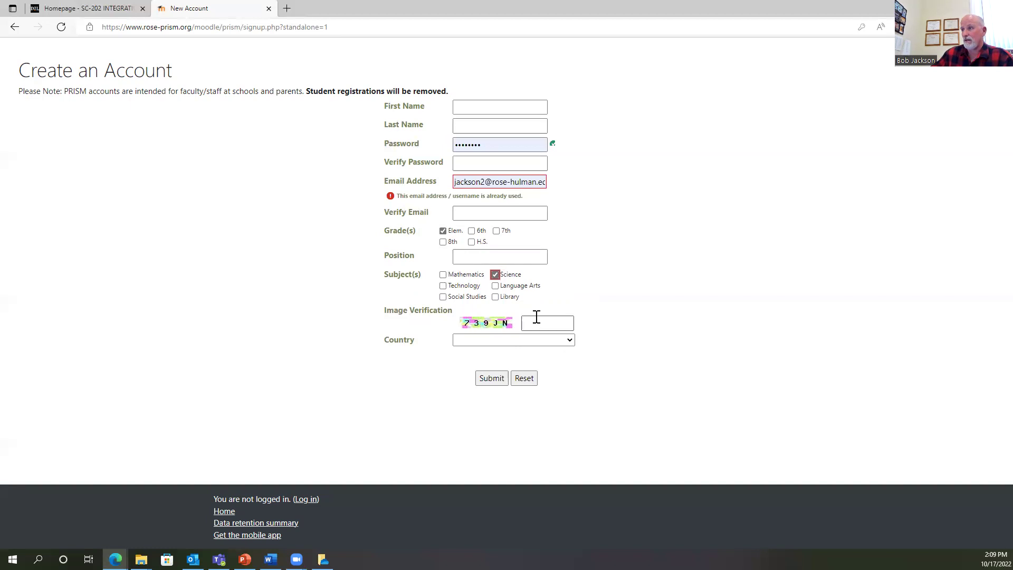
# Set Country to United States of America, State to Indiana, Affiliate Type to College/University
pyautogui.click(569, 340)
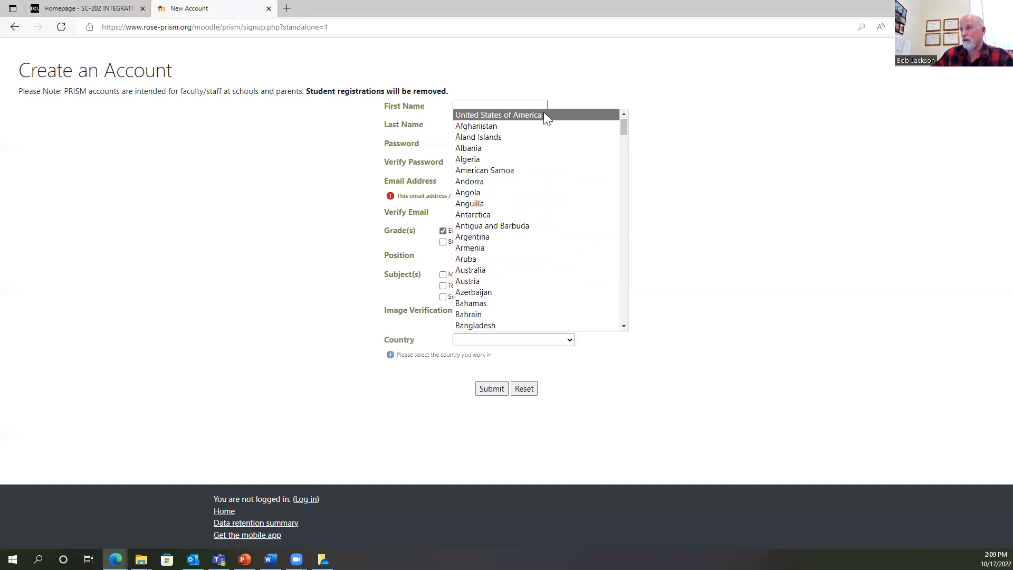
pyautogui.click(543, 114)
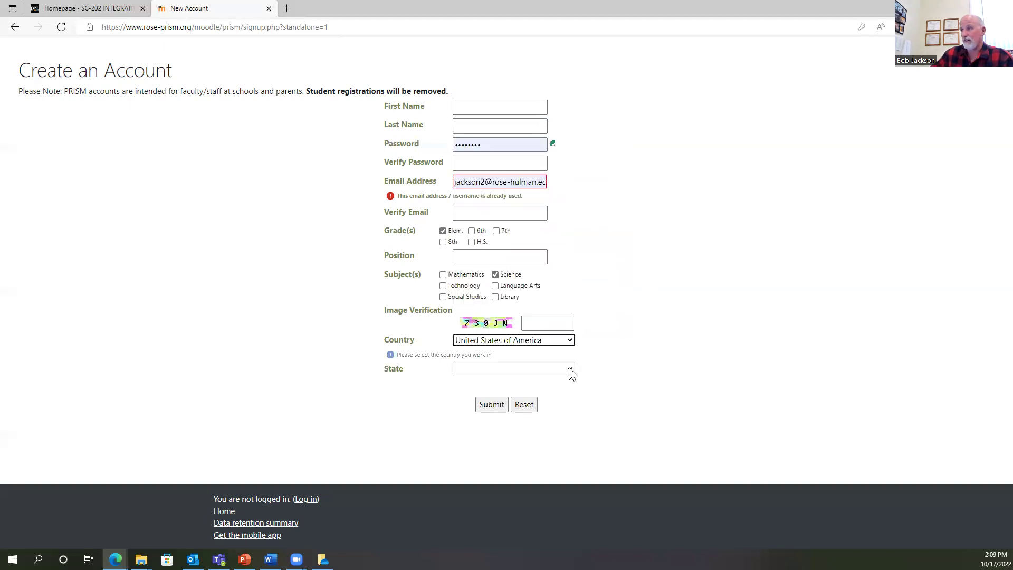
pyautogui.click(570, 369)
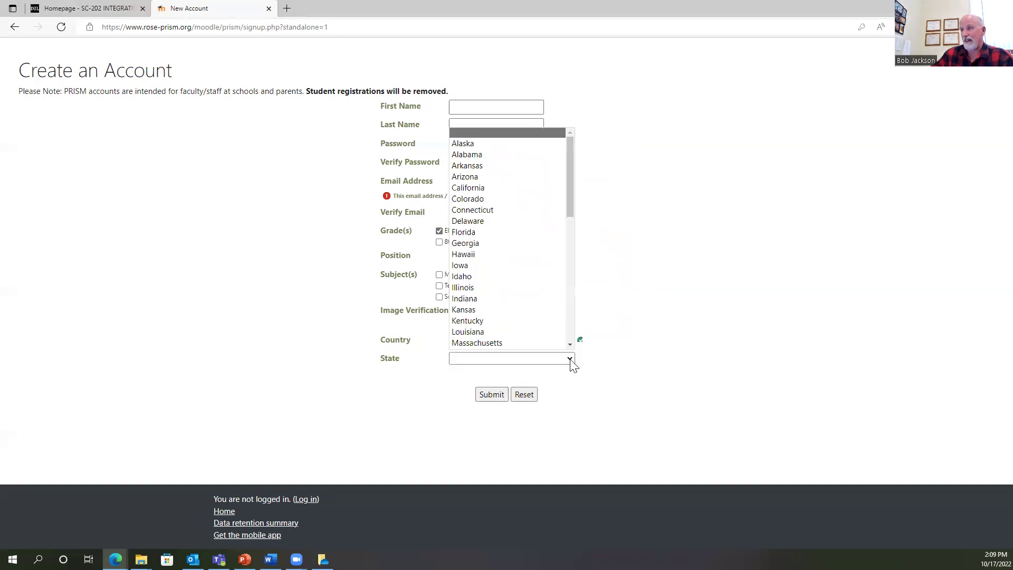
pyautogui.click(484, 299)
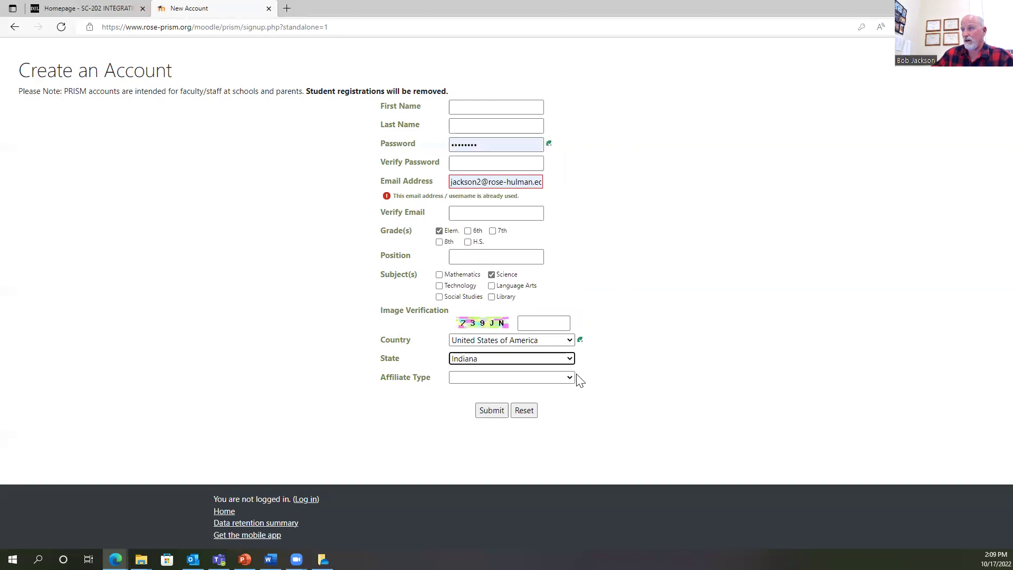
pyautogui.click(570, 378)
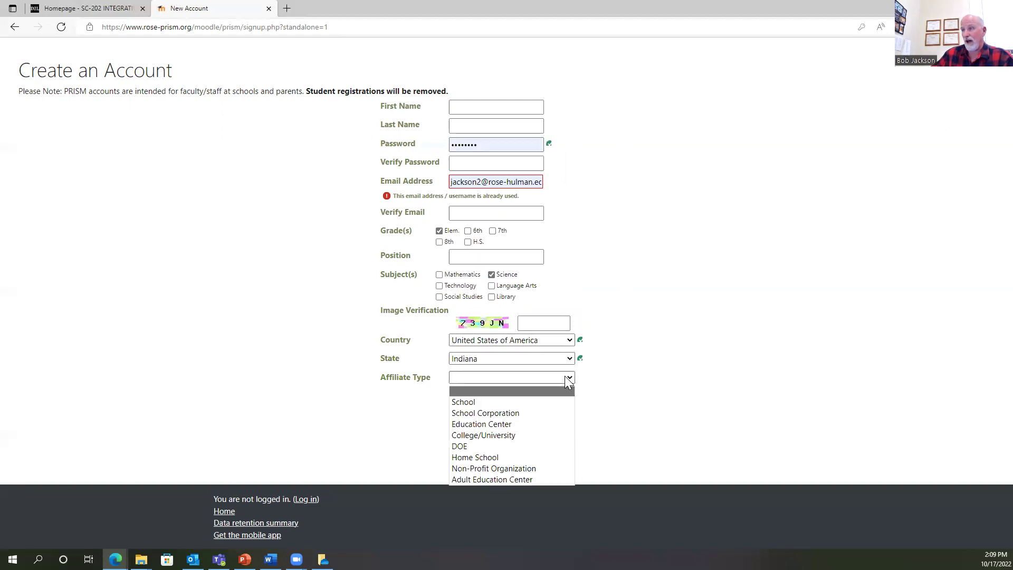
pyautogui.click(509, 435)
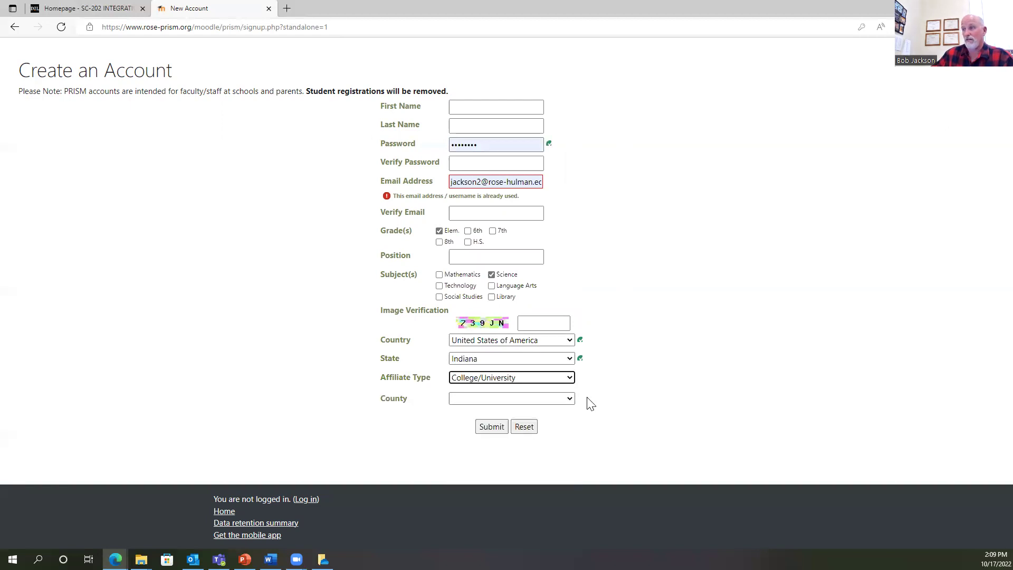
# Choose Vigo as the county, leave College blank, and submit the signup form
pyautogui.click(571, 400)
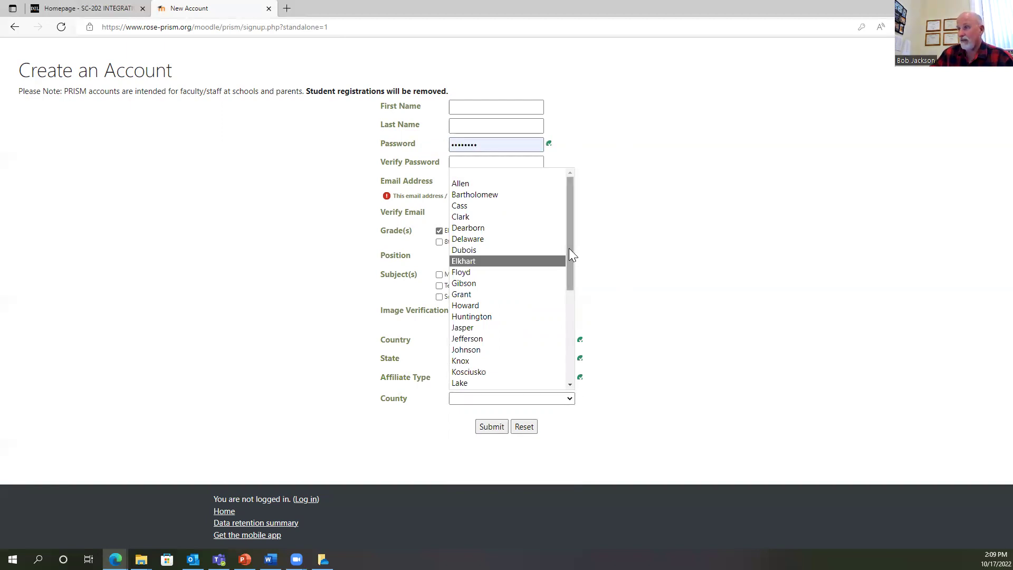
pyautogui.moveTo(569, 249); pyautogui.dragTo(552, 366)
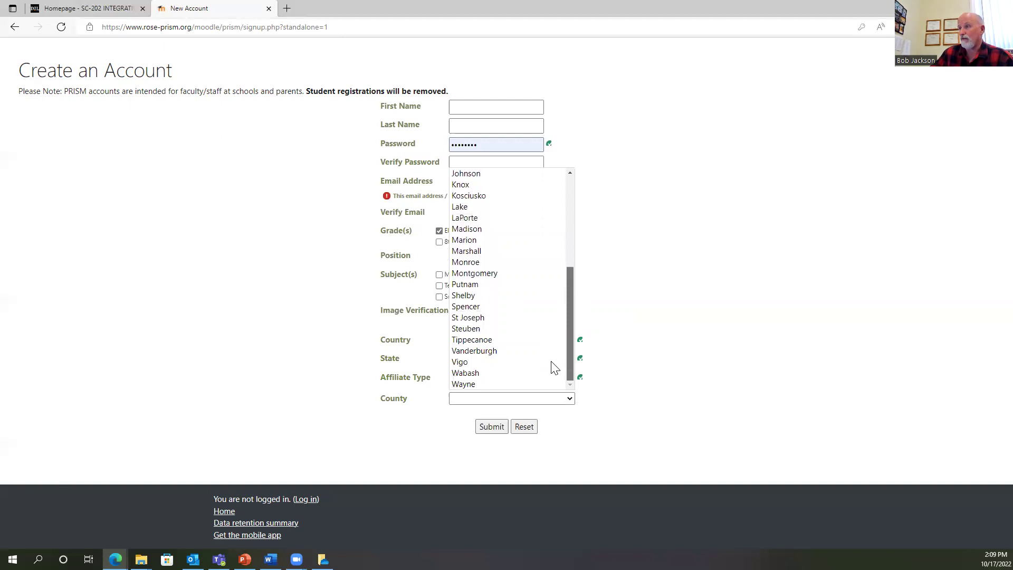
pyautogui.click(493, 359)
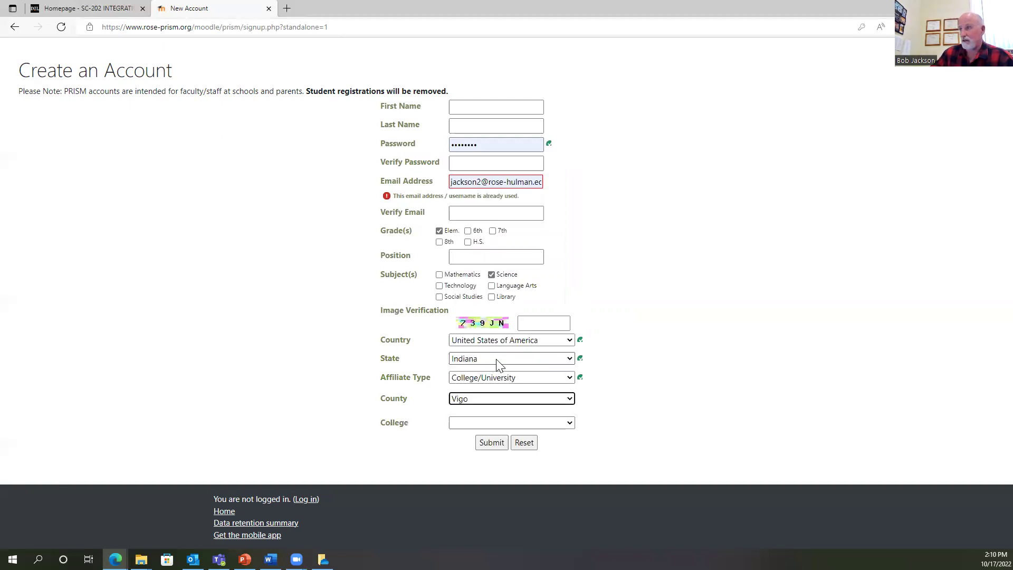
pyautogui.click(570, 424)
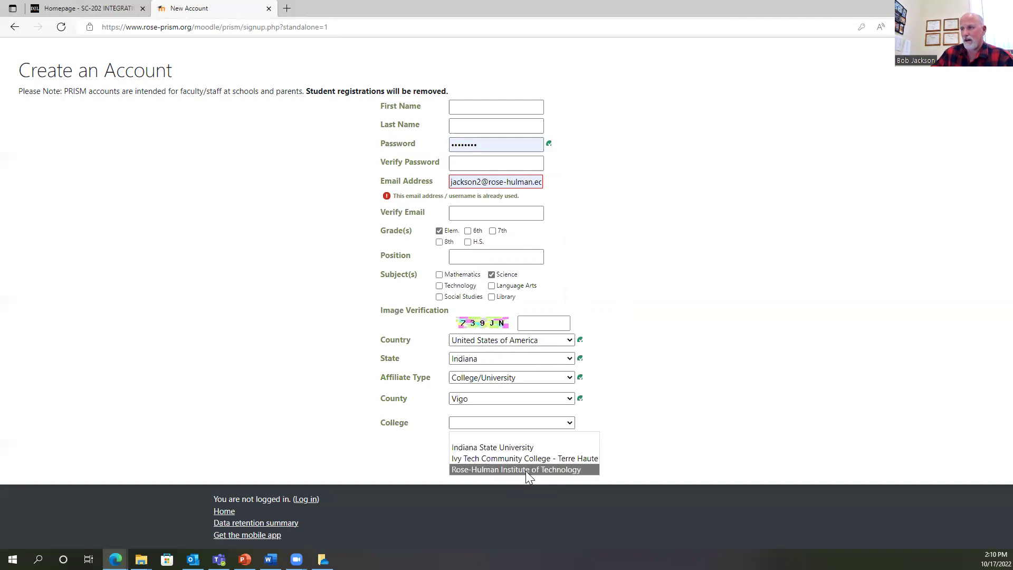
pyautogui.click(519, 437)
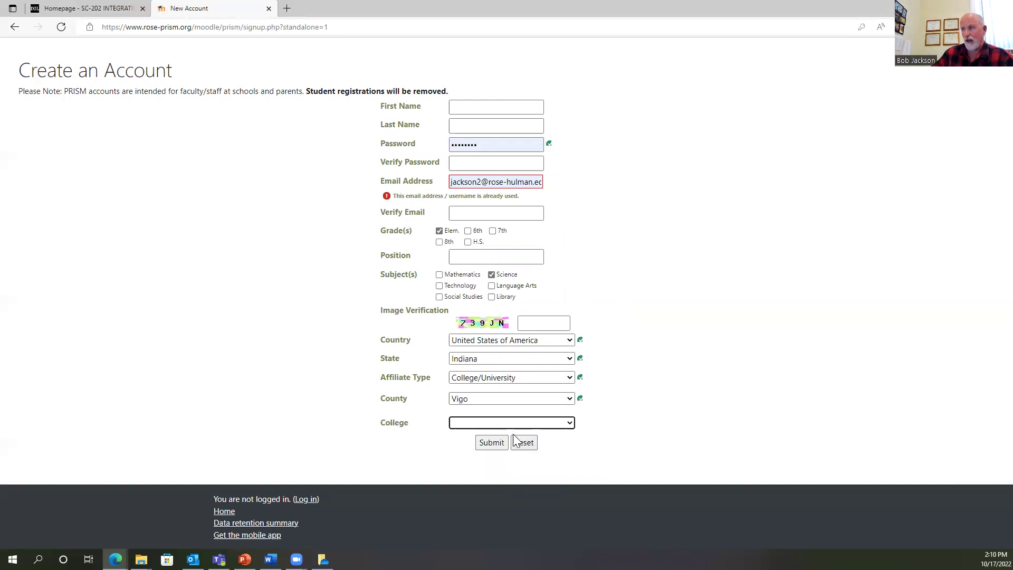
pyautogui.click(489, 446)
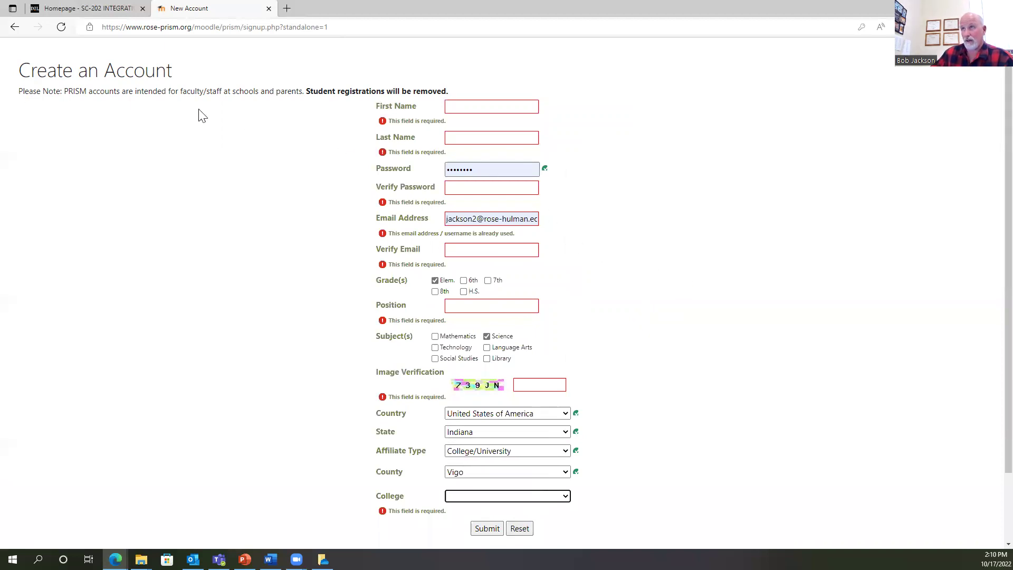
# Log back in to PRISM and open the Elementary Science Curriculum course from the home page
pyautogui.click(14, 28)
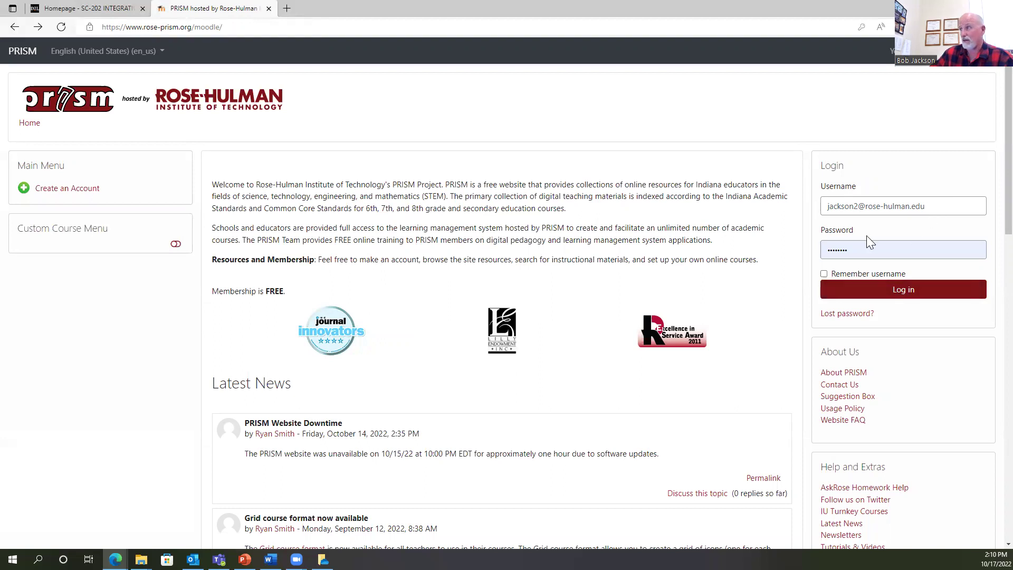
pyautogui.click(910, 297)
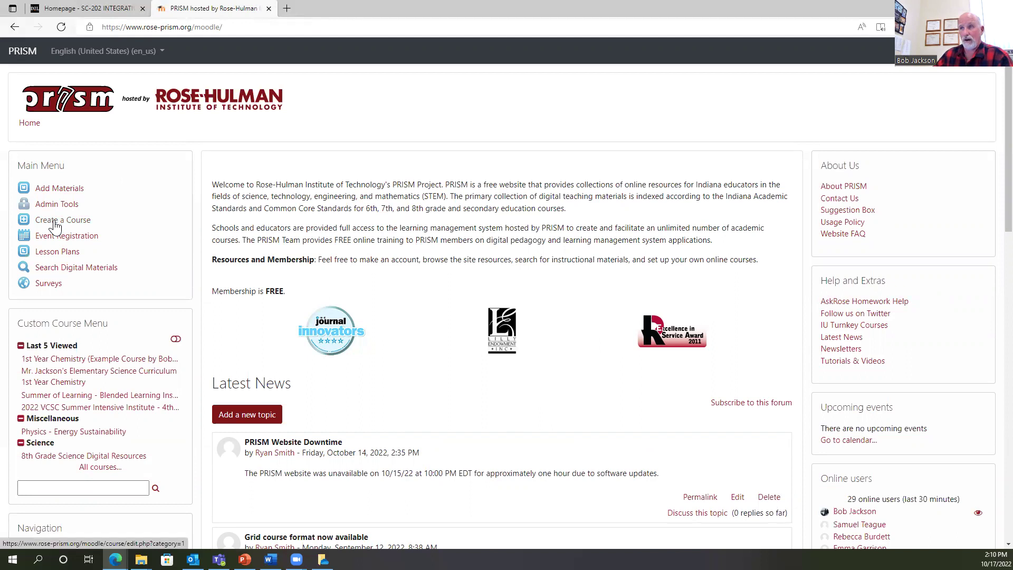
pyautogui.click(54, 222)
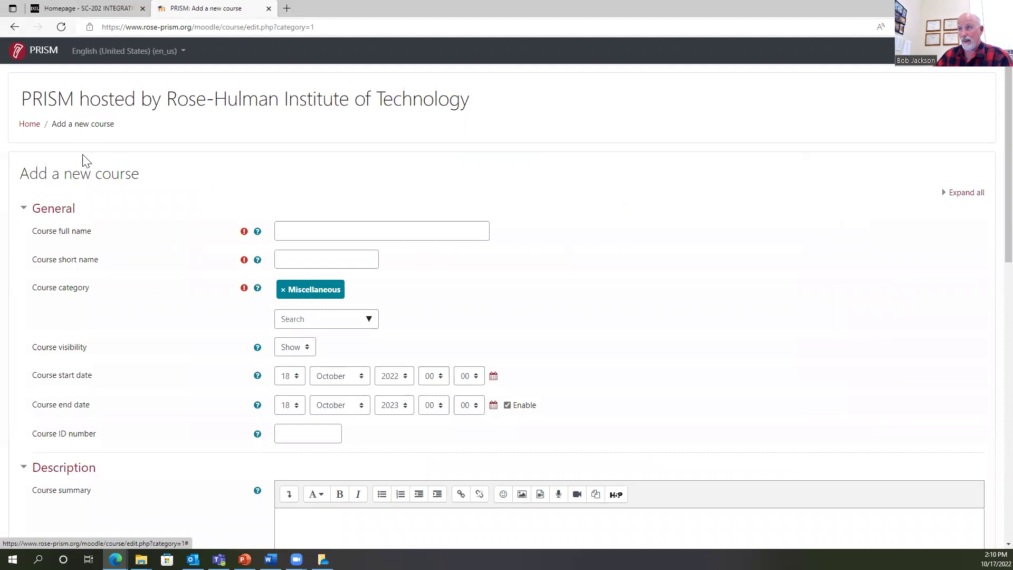
pyautogui.click(14, 28)
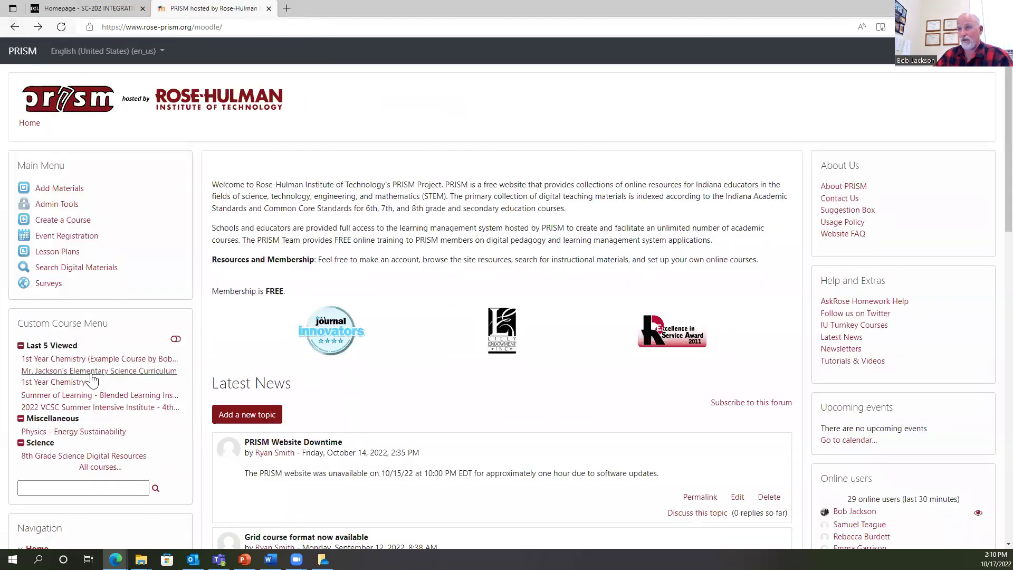
pyautogui.click(92, 372)
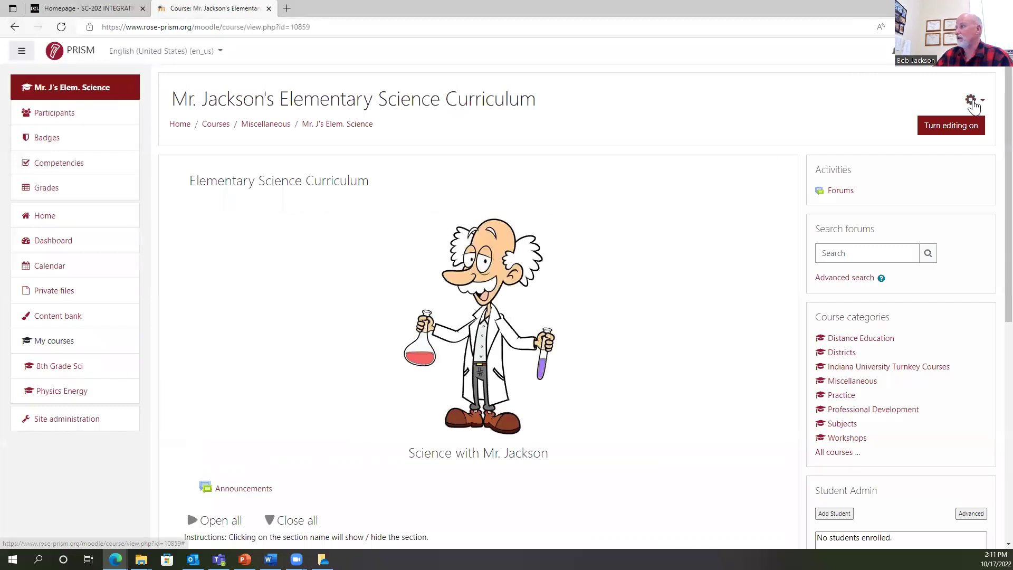
# Open Edit settings for the Elementary Science Curriculum course from its gear menu
pyautogui.click(973, 103)
pyautogui.click(917, 118)
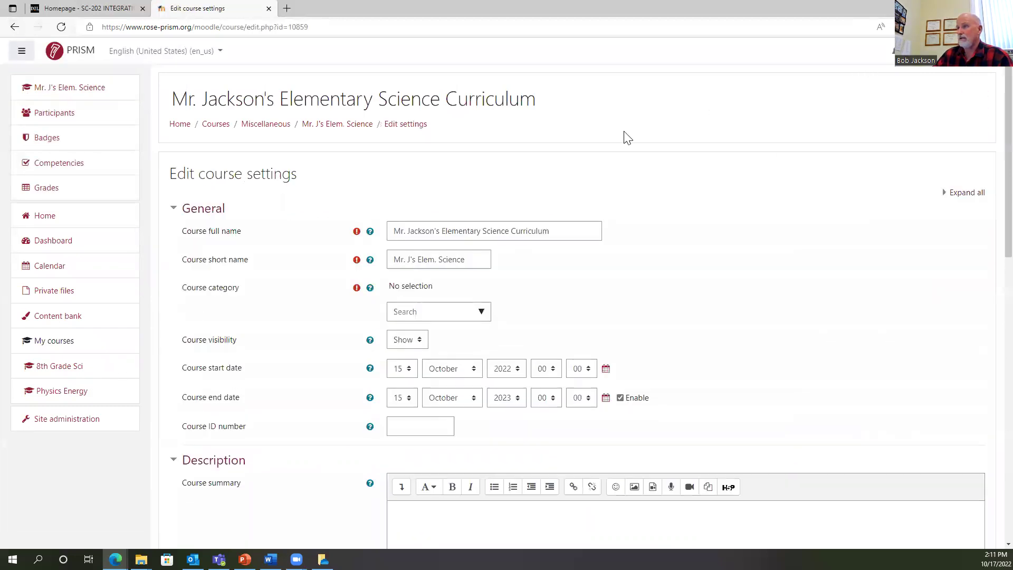
pyautogui.scroll(-1, 655, 161)
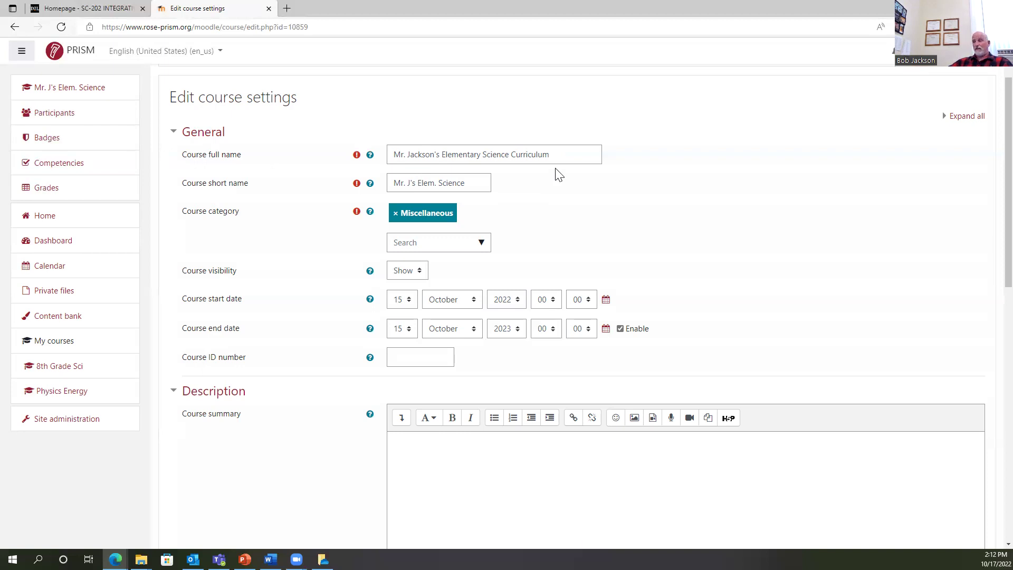
# Scroll down the course settings form and expand the Course format section
pyautogui.scroll(-2, 556, 174)
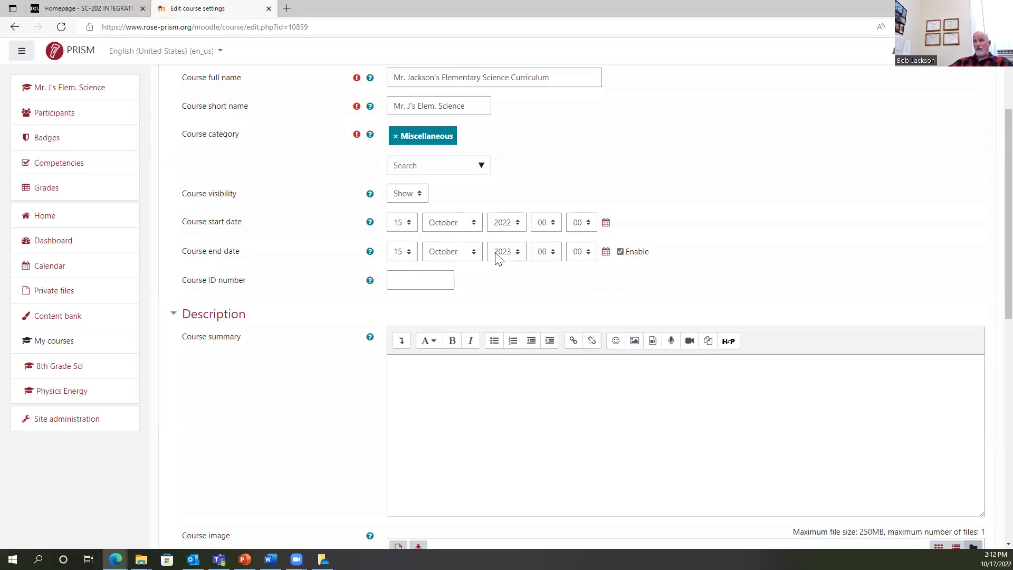
pyautogui.scroll(-9, 532, 221)
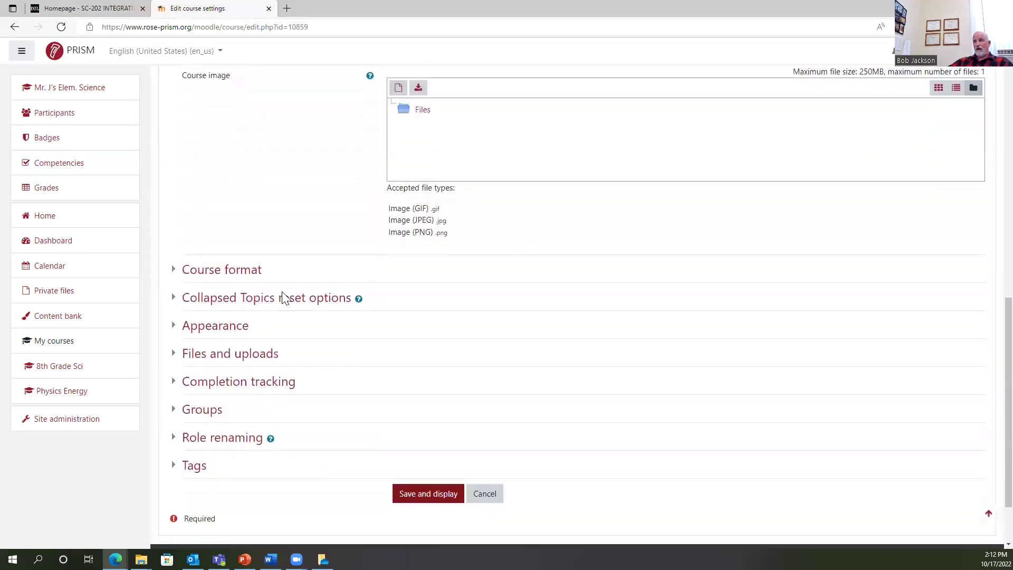
pyautogui.click(227, 273)
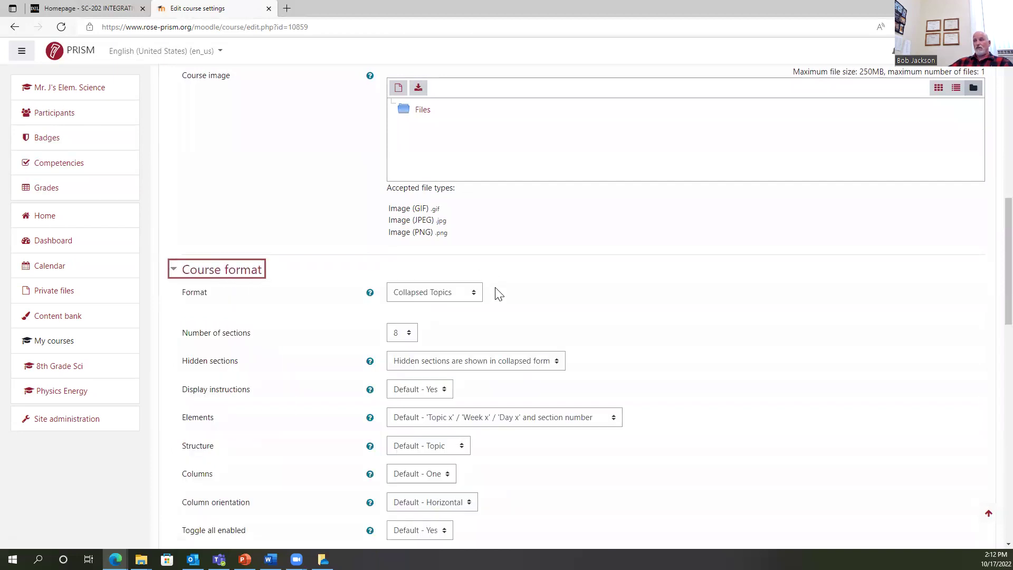
pyautogui.click(474, 293)
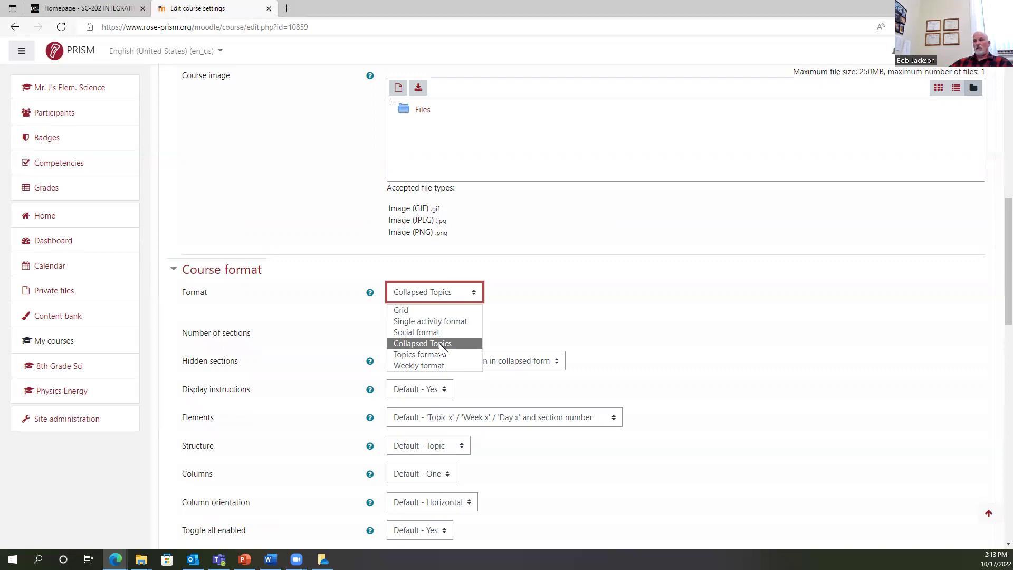
pyautogui.click(439, 343)
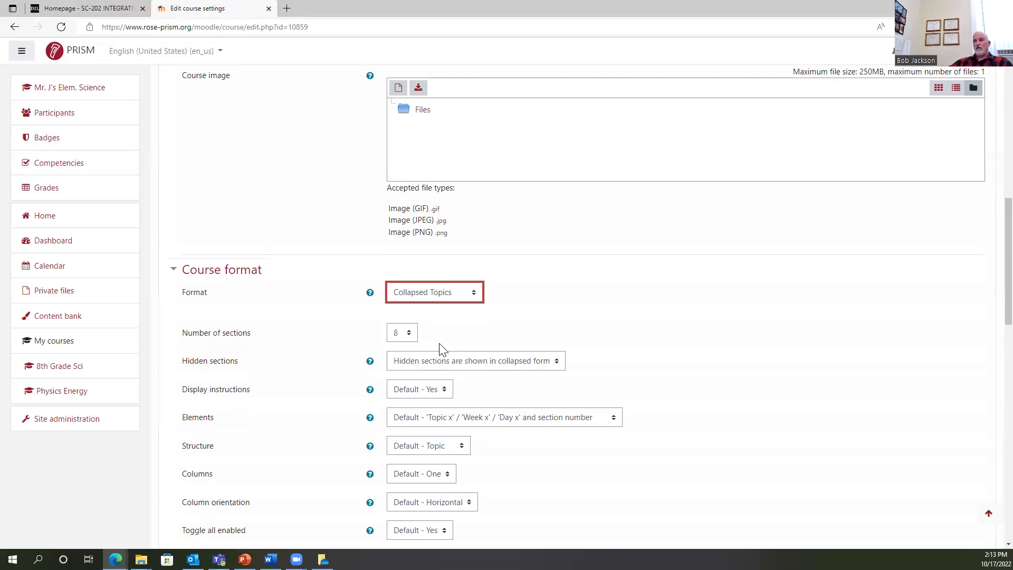
# Set Number of sections to 7, leaving the other Collapsed Topics options at defaults
pyautogui.click(409, 335)
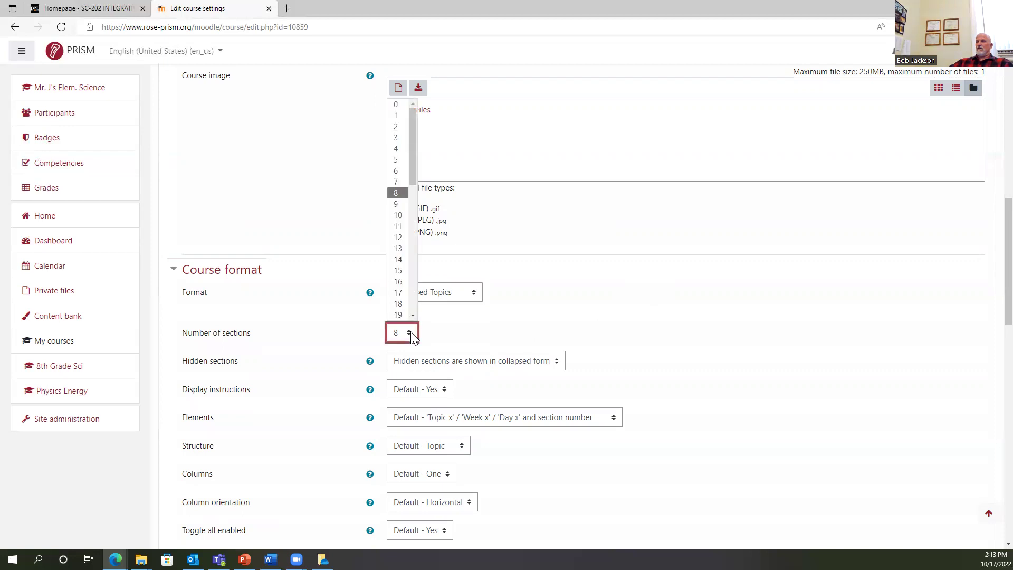
pyautogui.click(395, 182)
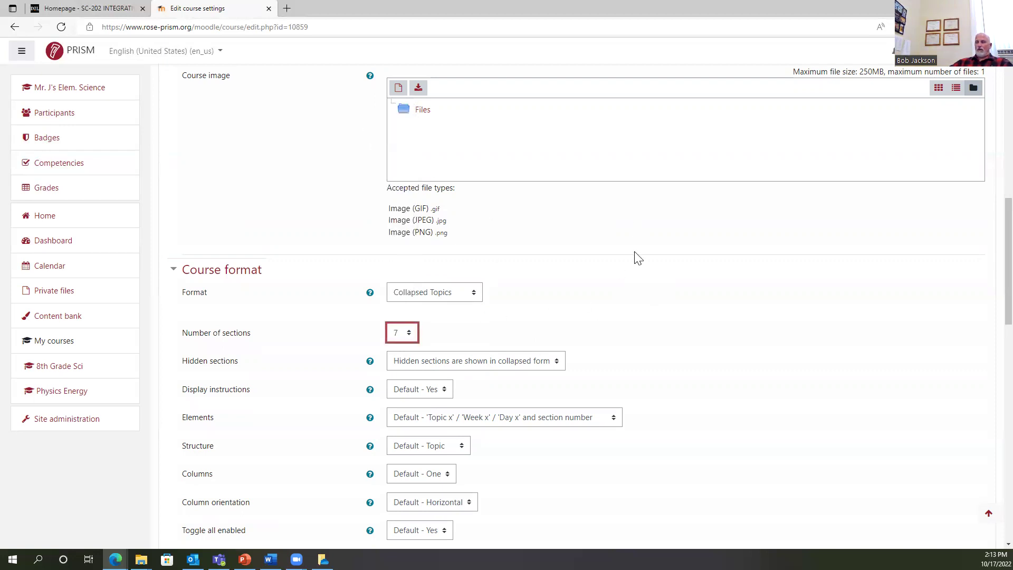
pyautogui.scroll(-2, 645, 257)
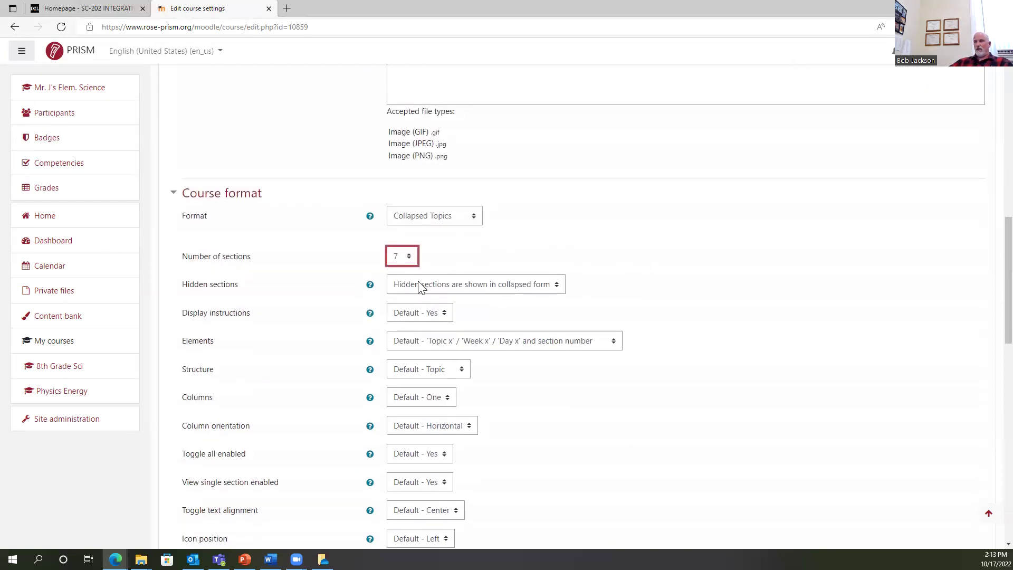
pyautogui.scroll(-4, 435, 453)
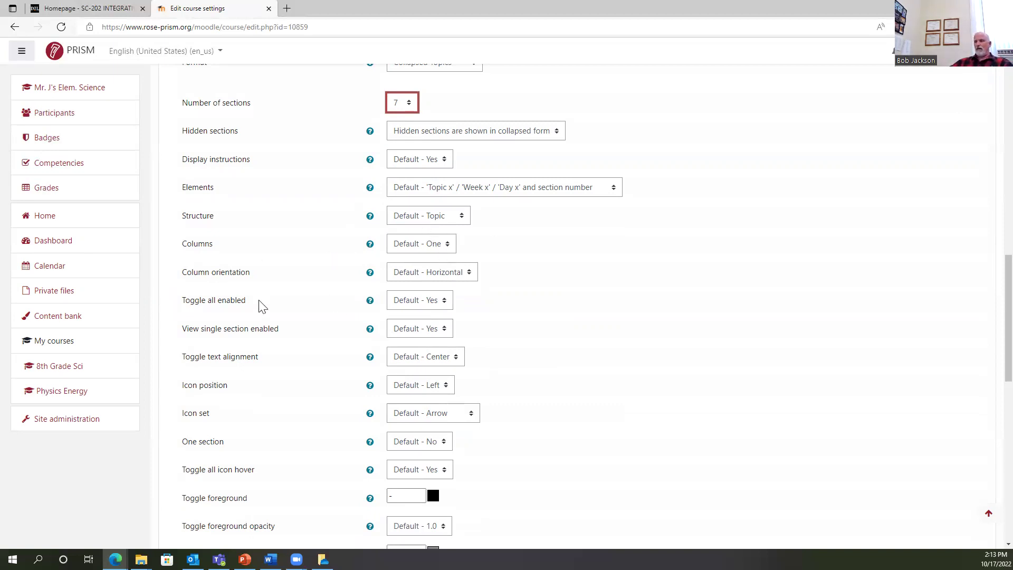
pyautogui.scroll(-1, 442, 292)
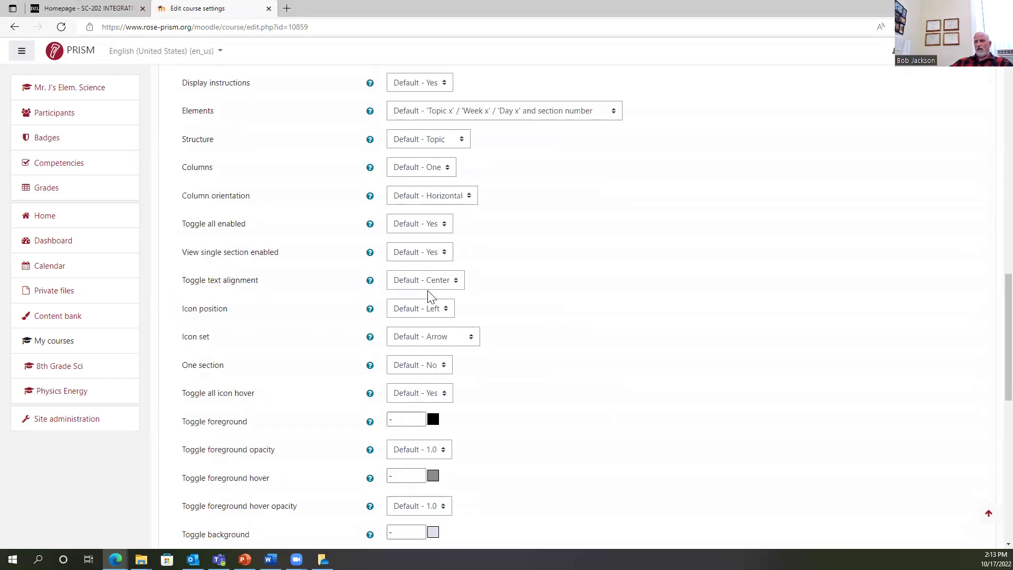
pyautogui.scroll(-1, 424, 338)
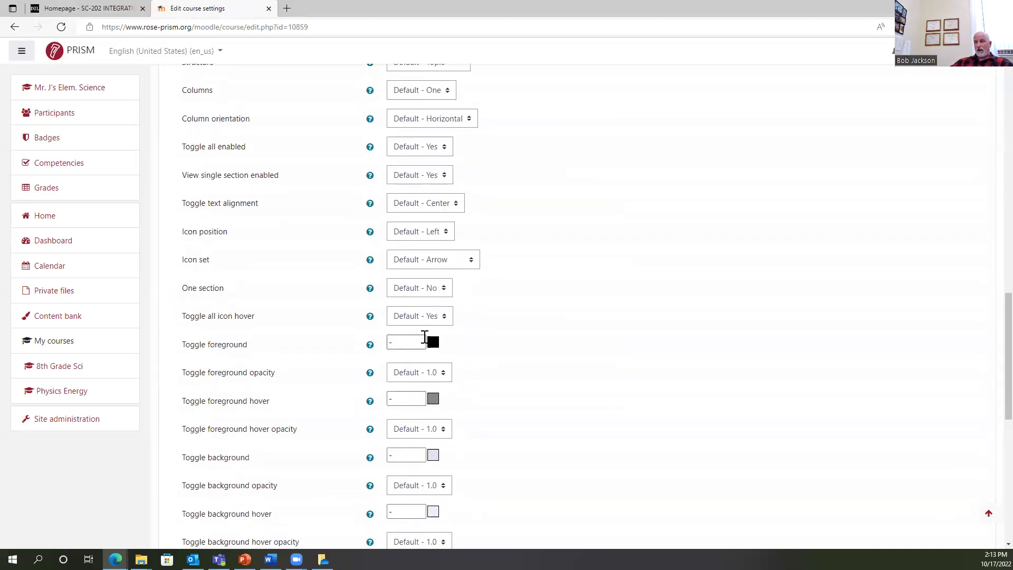
pyautogui.scroll(-3, 447, 279)
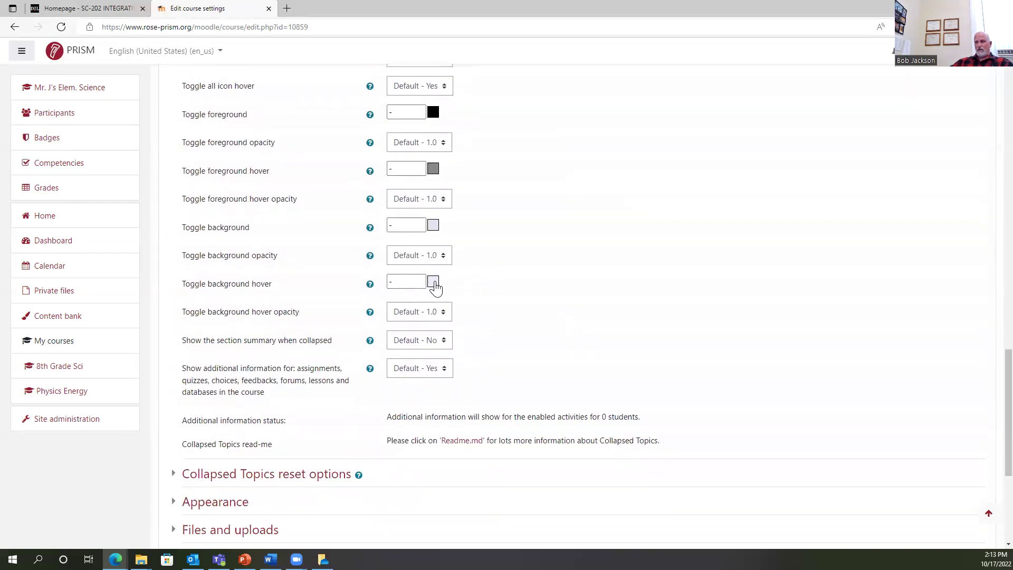
pyautogui.scroll(-1, 437, 279)
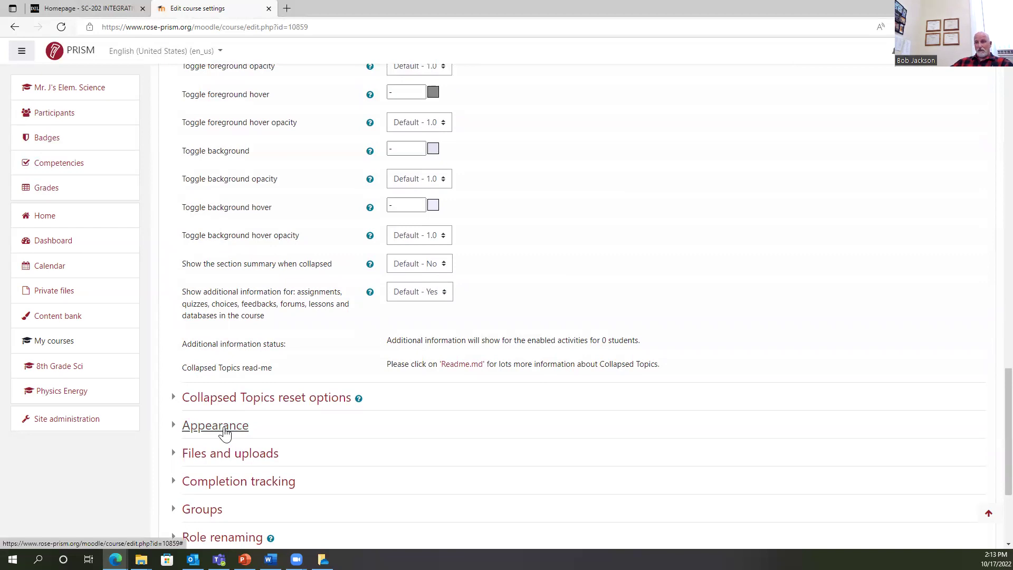
pyautogui.scroll(-1, 211, 238)
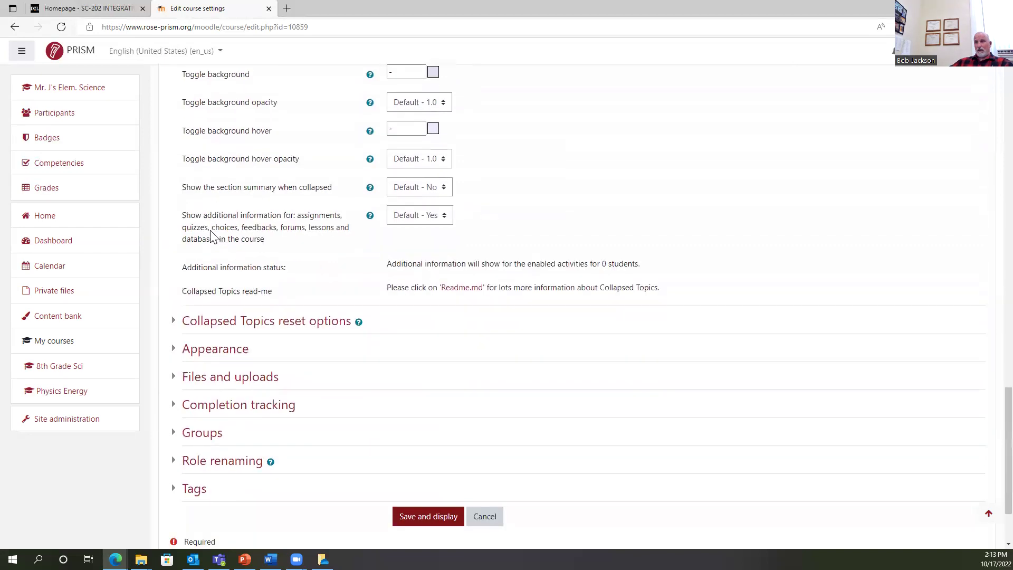
# Keep Force theme on Boost under Appearance and choose Save and display
pyautogui.click(217, 353)
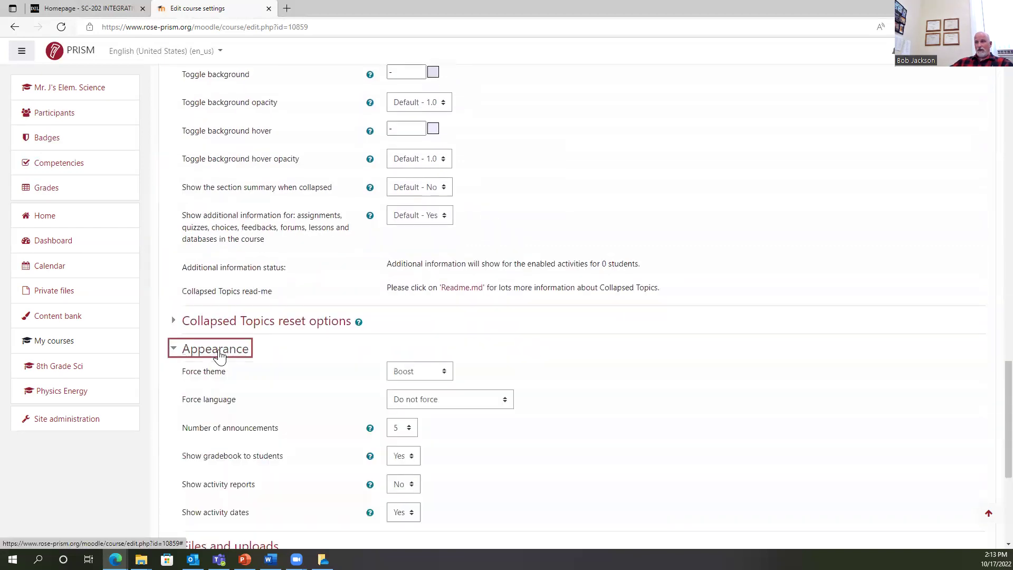
pyautogui.click(444, 374)
pyautogui.click(420, 398)
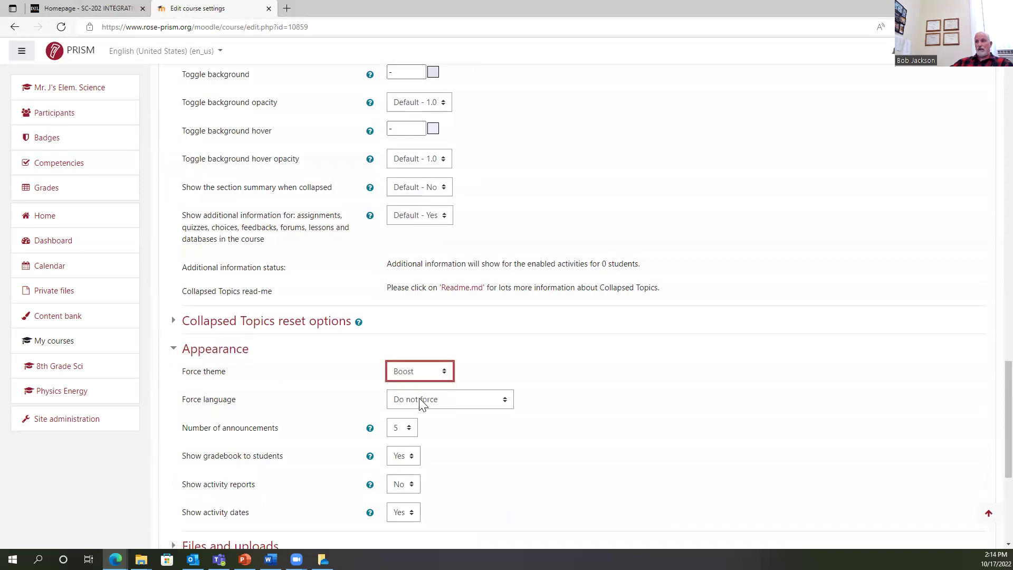
pyautogui.click(442, 372)
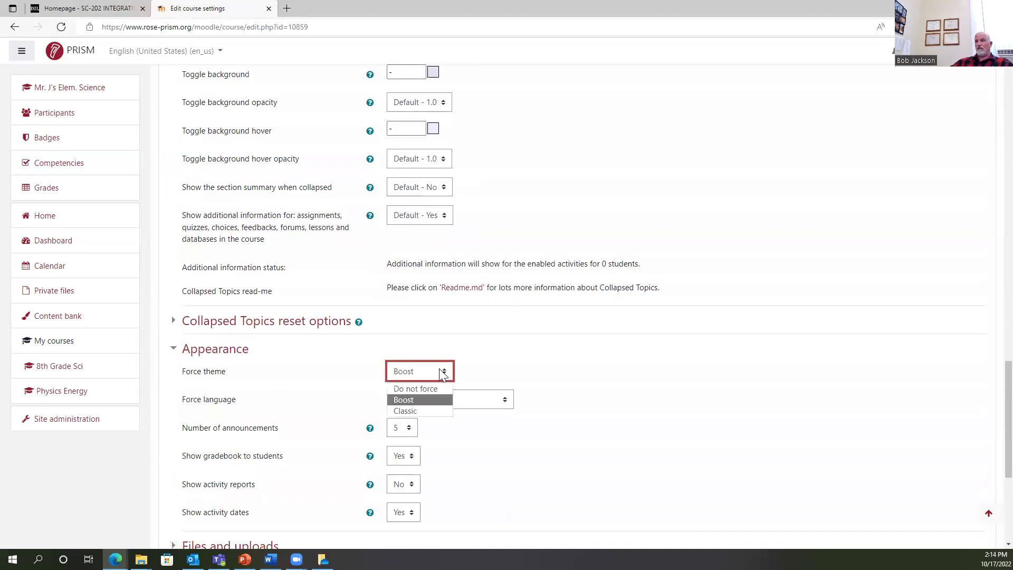
pyautogui.click(415, 400)
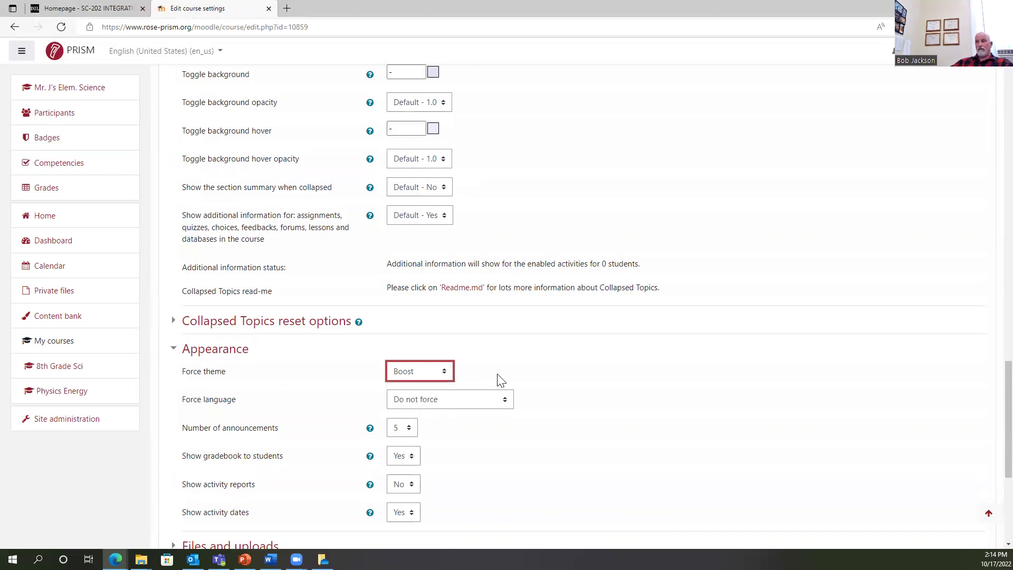
pyautogui.scroll(-5, 500, 380)
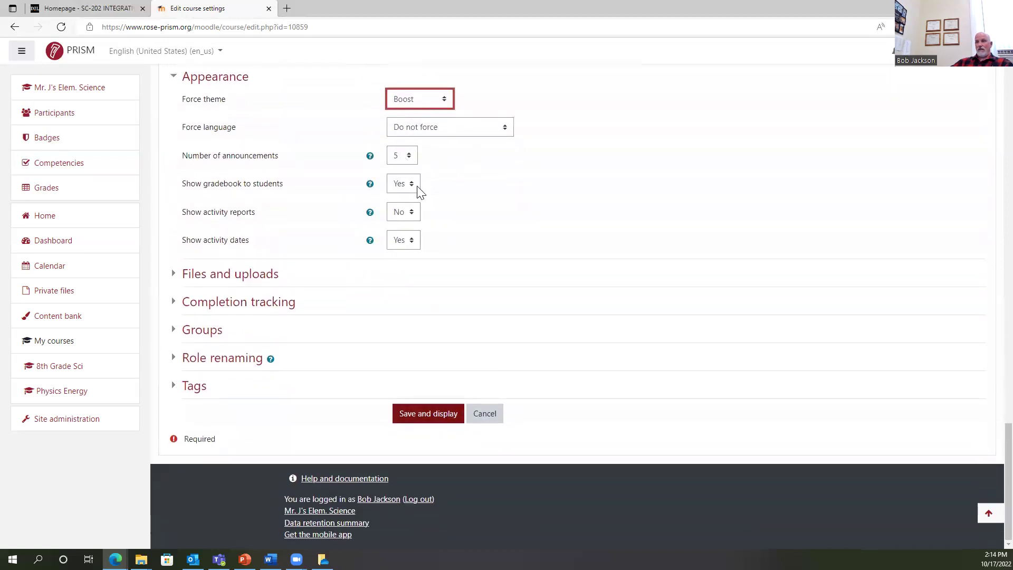
pyautogui.click(424, 415)
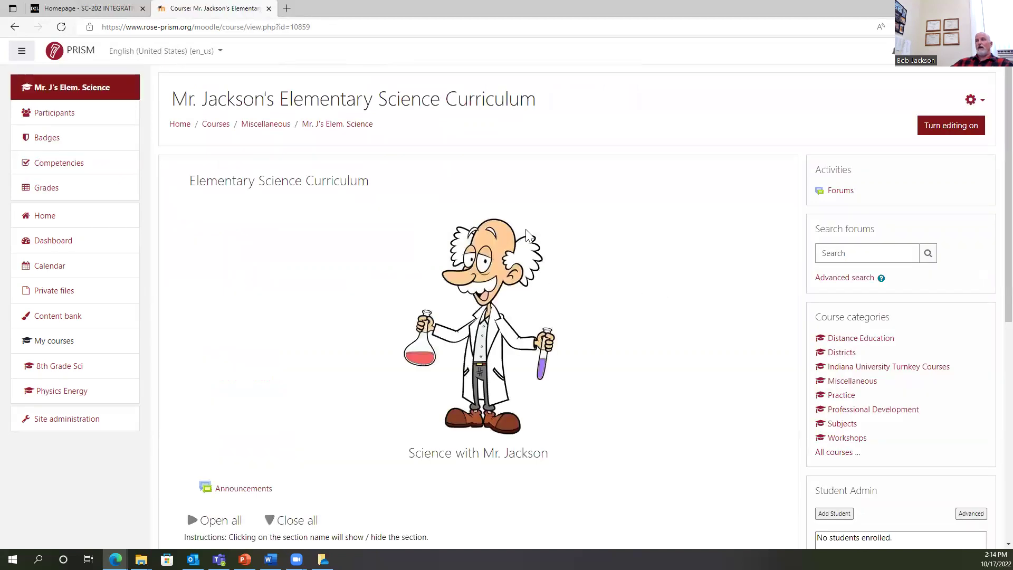
# Reopen the course settings, then return to the course page without saving
pyautogui.scroll(-3, 414, 244)
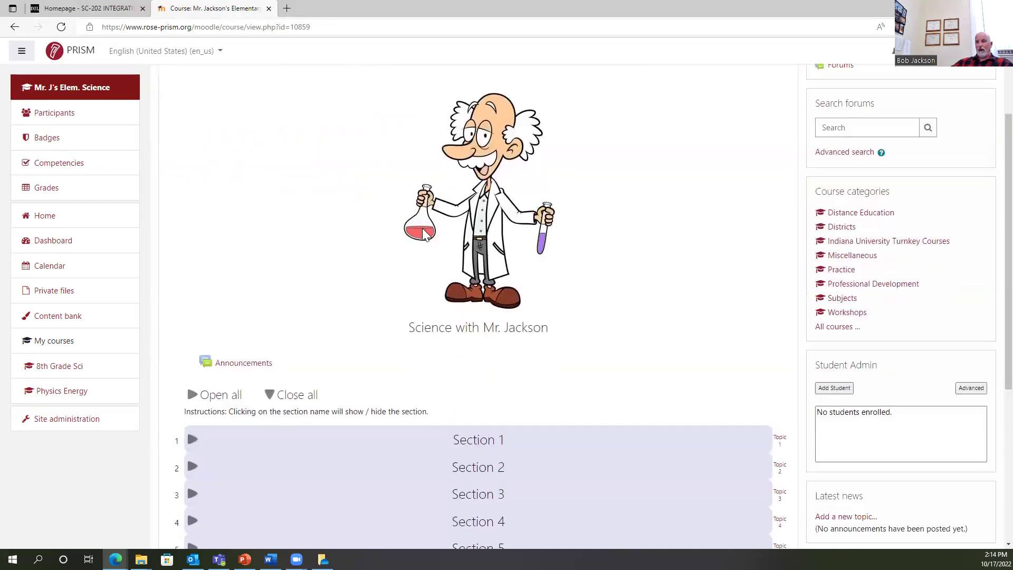
pyautogui.scroll(3, 517, 161)
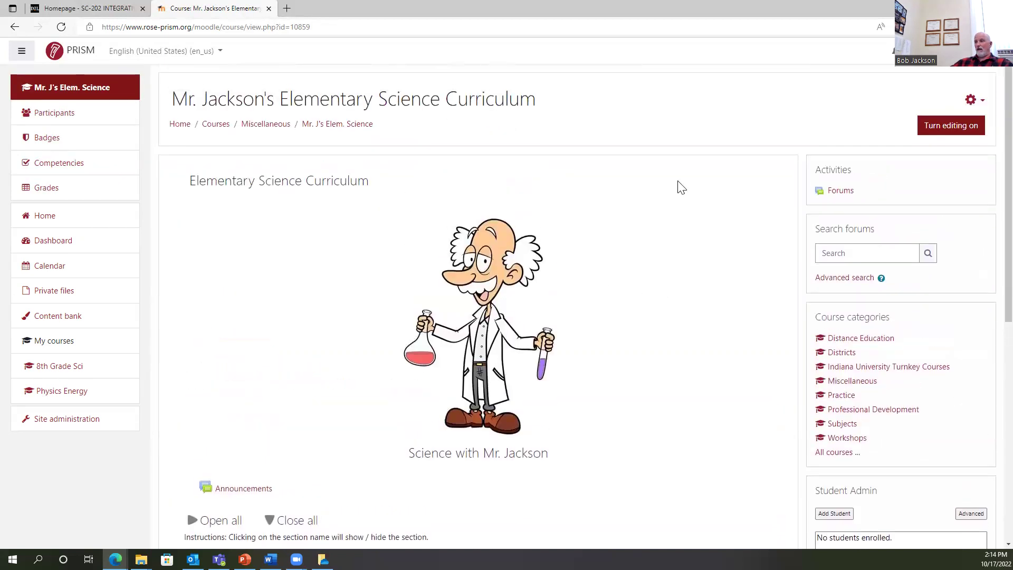
pyautogui.click(973, 101)
pyautogui.click(926, 120)
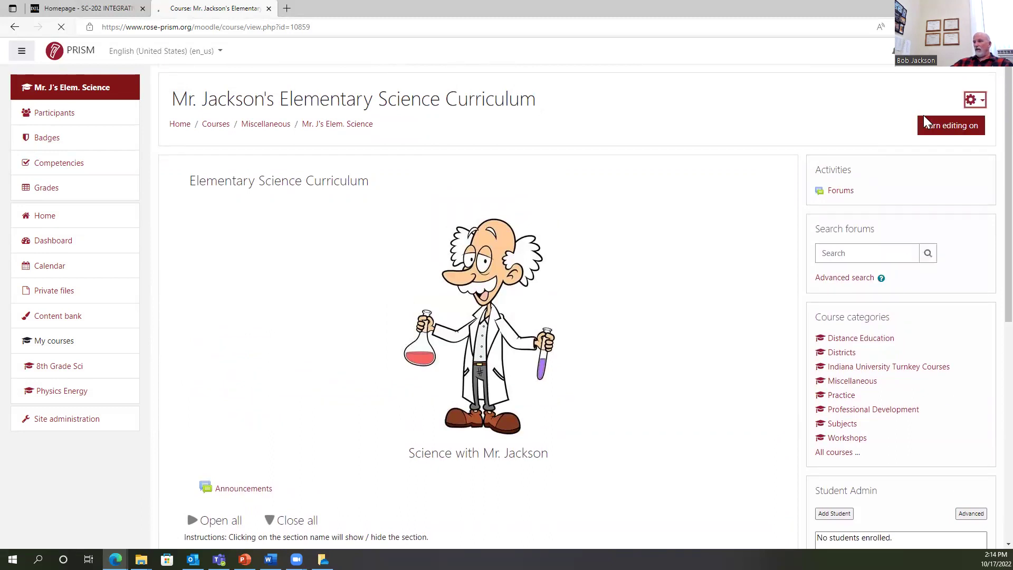
pyautogui.scroll(-5, 480, 265)
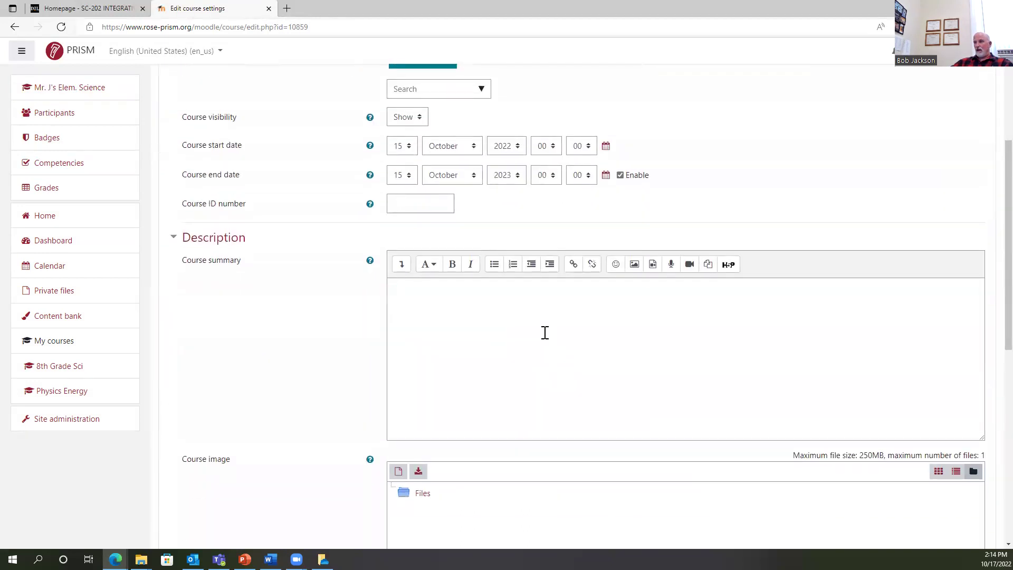
pyautogui.scroll(5, 587, 321)
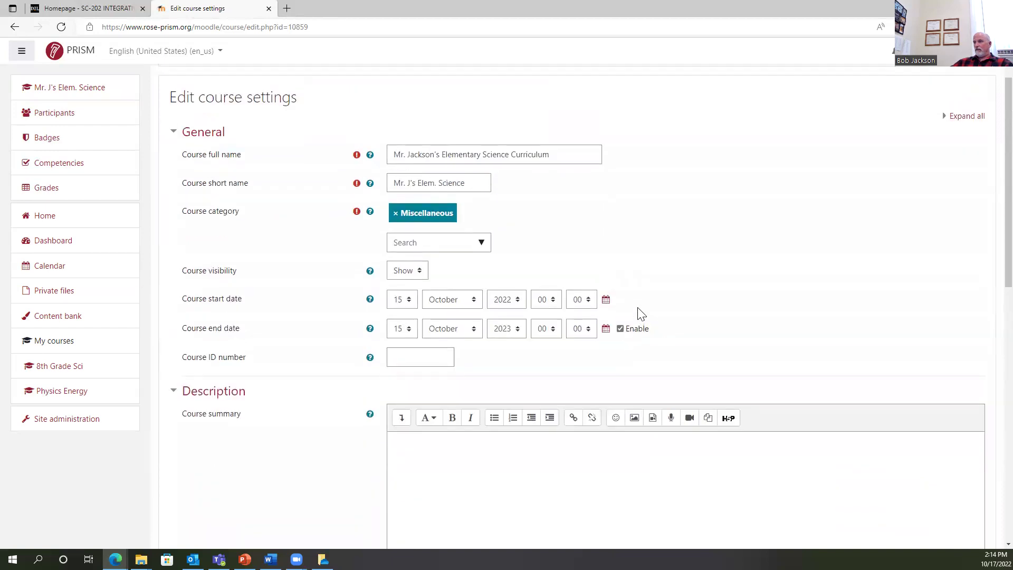
pyautogui.scroll(-5, 640, 316)
pyautogui.scroll(5, 645, 292)
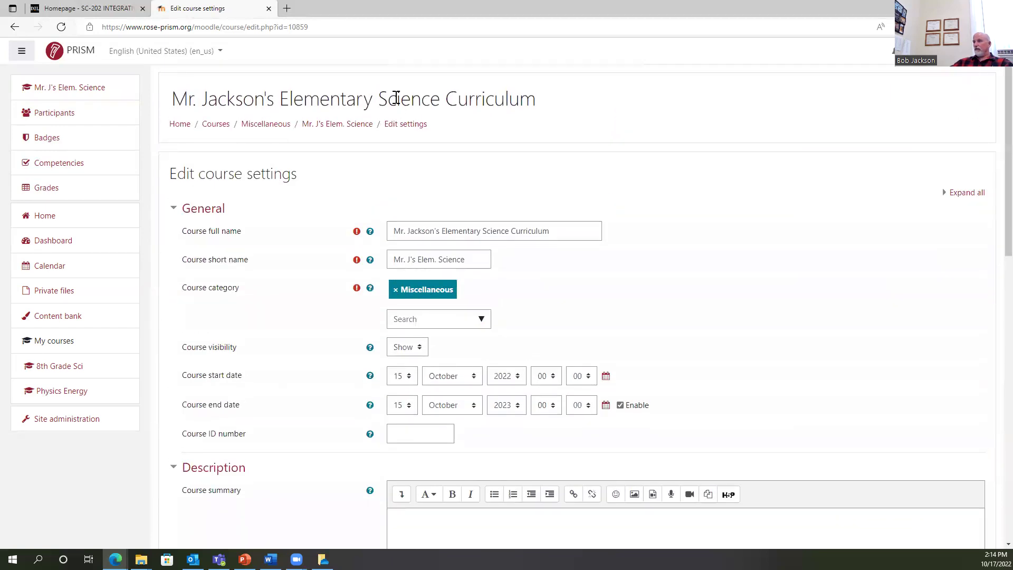
pyautogui.click(14, 27)
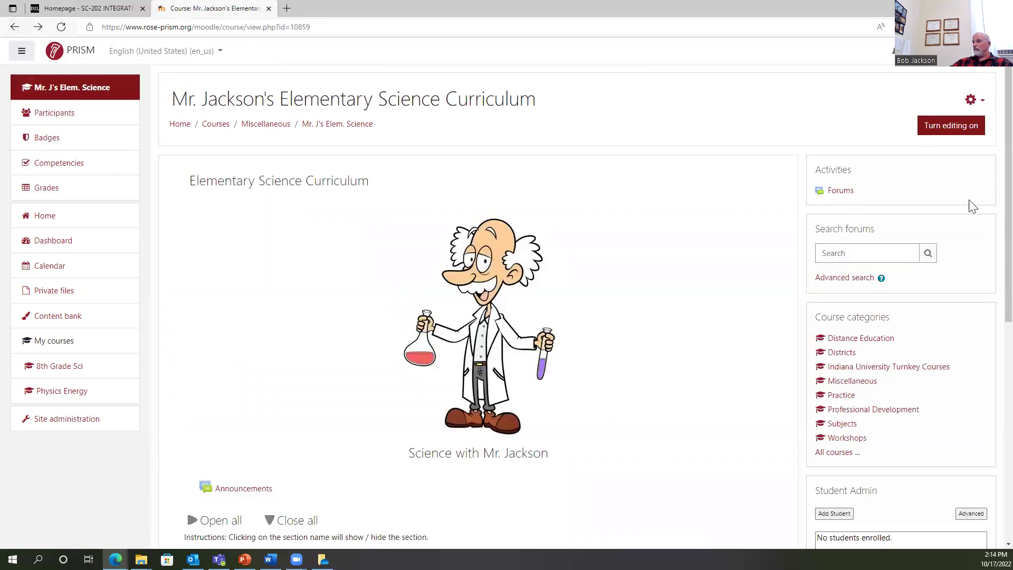
# Turn editing on and open the Edit section page for the top summary section
pyautogui.click(952, 125)
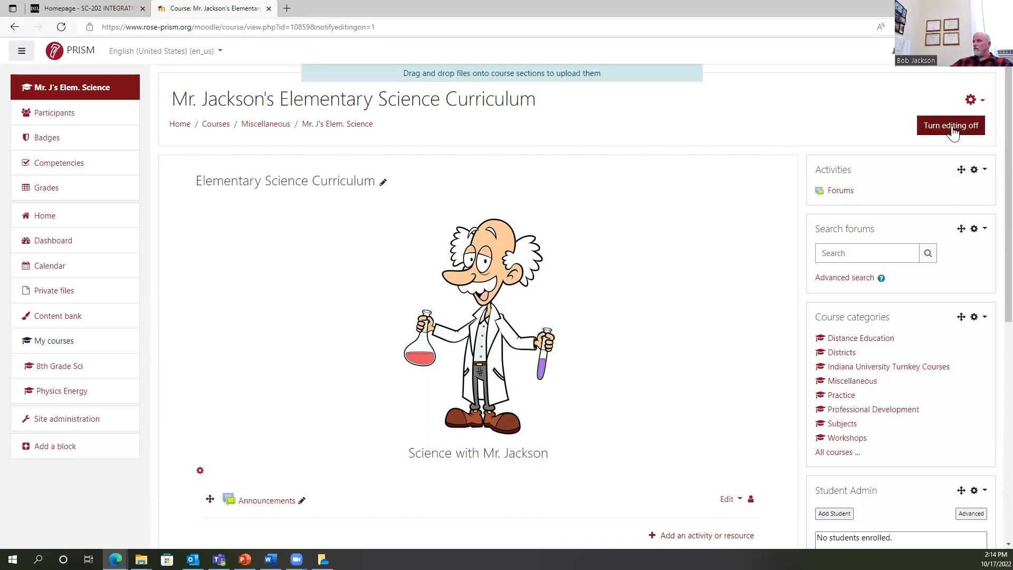
pyautogui.scroll(-2, 509, 275)
pyautogui.click(200, 394)
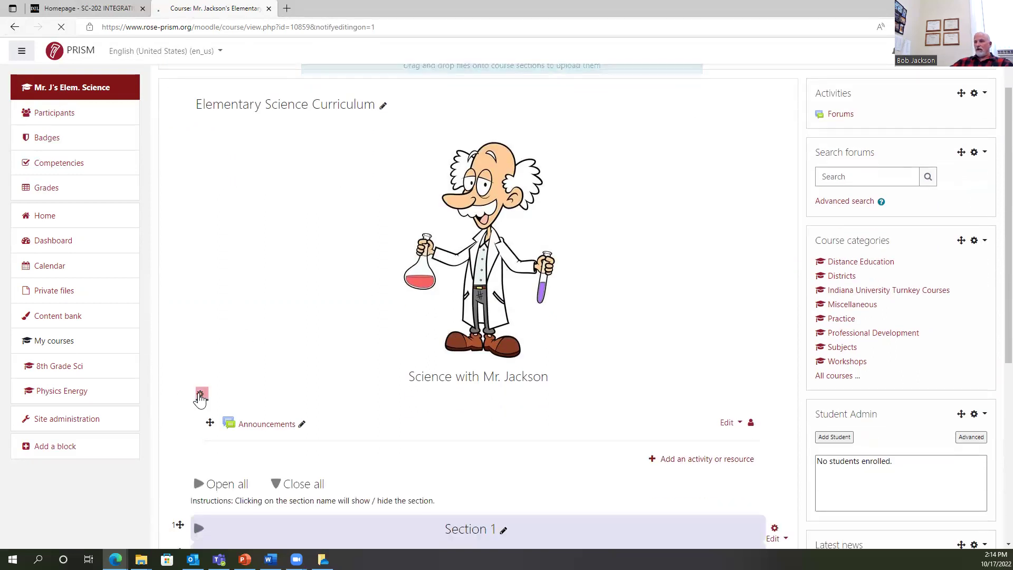
# Delete the scientist picture and the teacher's science caption from the summary, then save the change
pyautogui.click(691, 393)
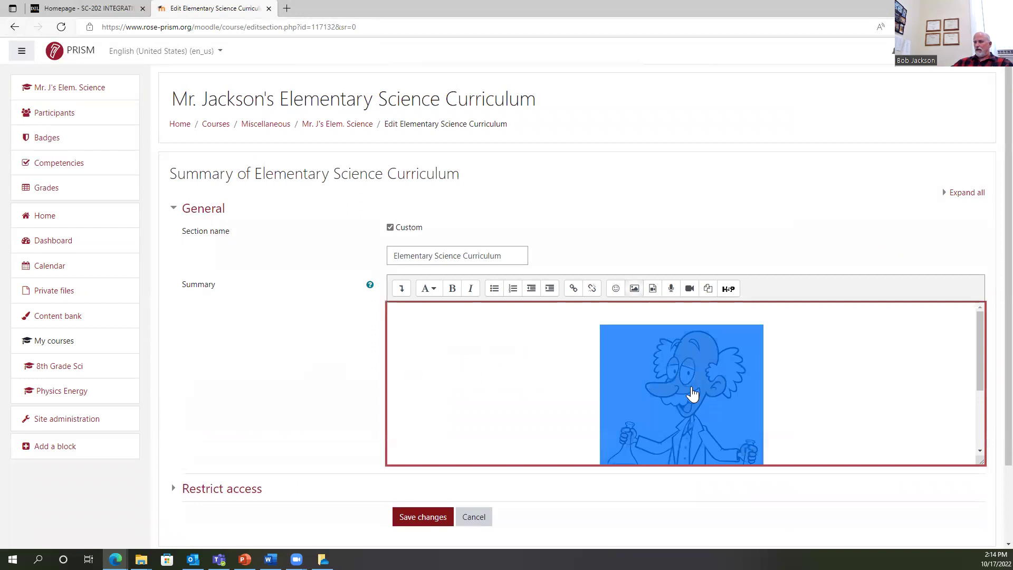
pyautogui.press('Delete')
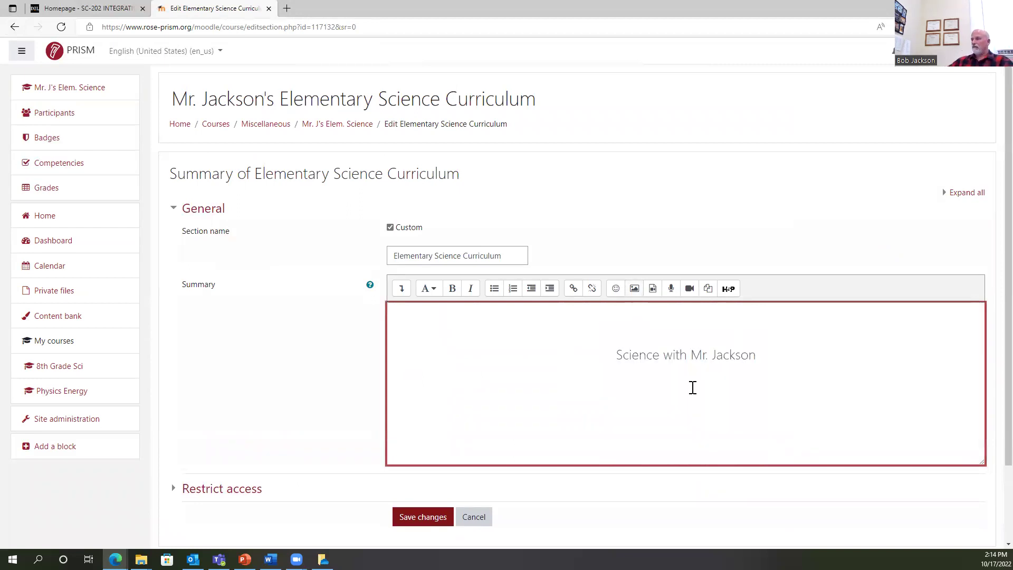
pyautogui.moveTo(764, 354); pyautogui.dragTo(572, 369)
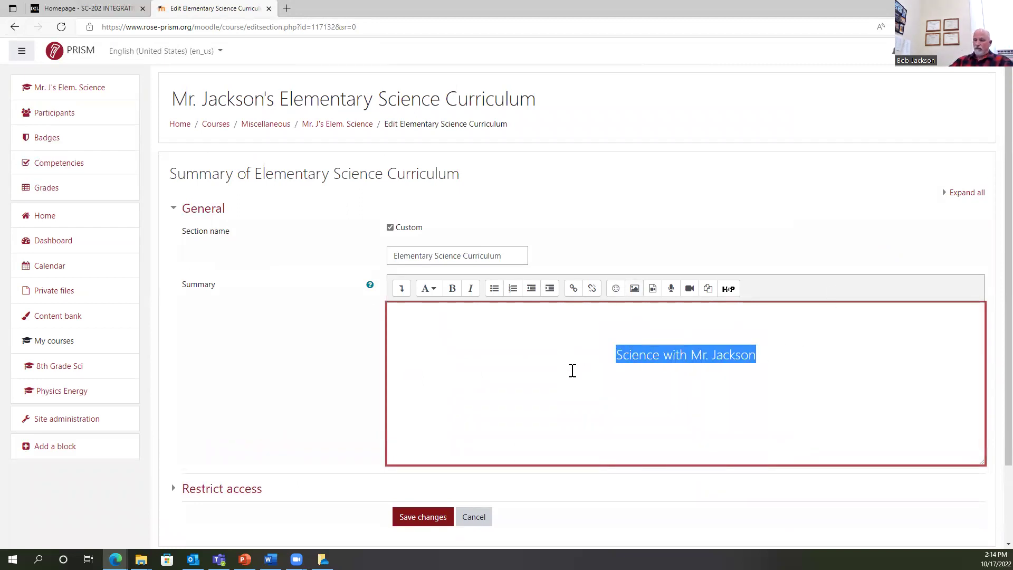
pyautogui.press('Delete')
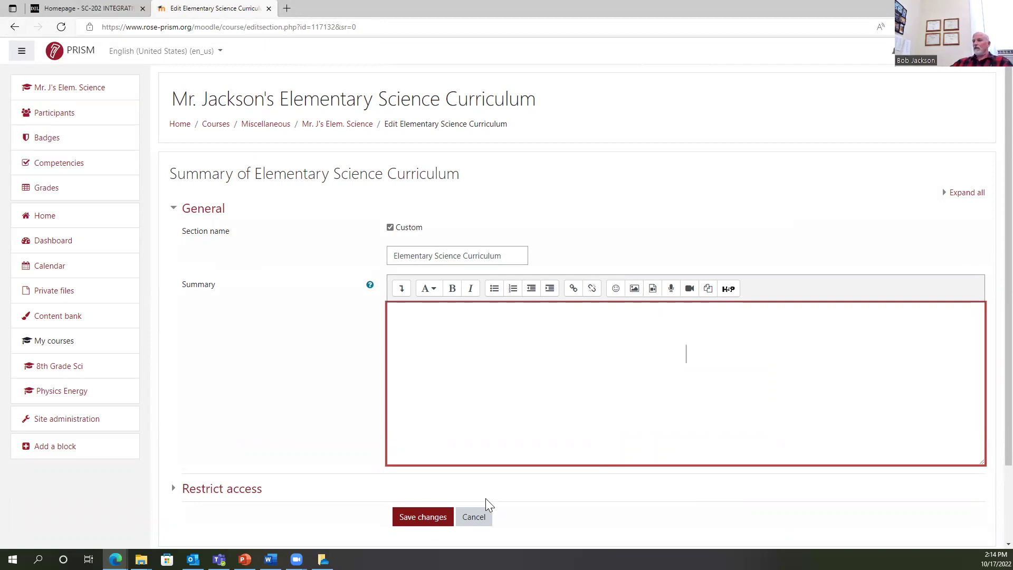
pyautogui.click(425, 521)
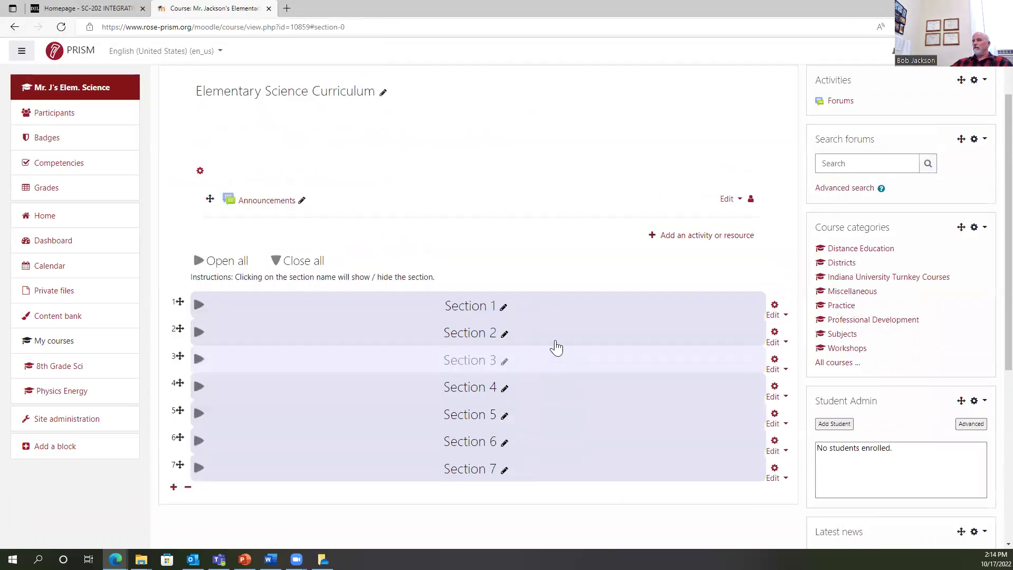
pyautogui.scroll(2, 572, 253)
pyautogui.scroll(-3, 545, 245)
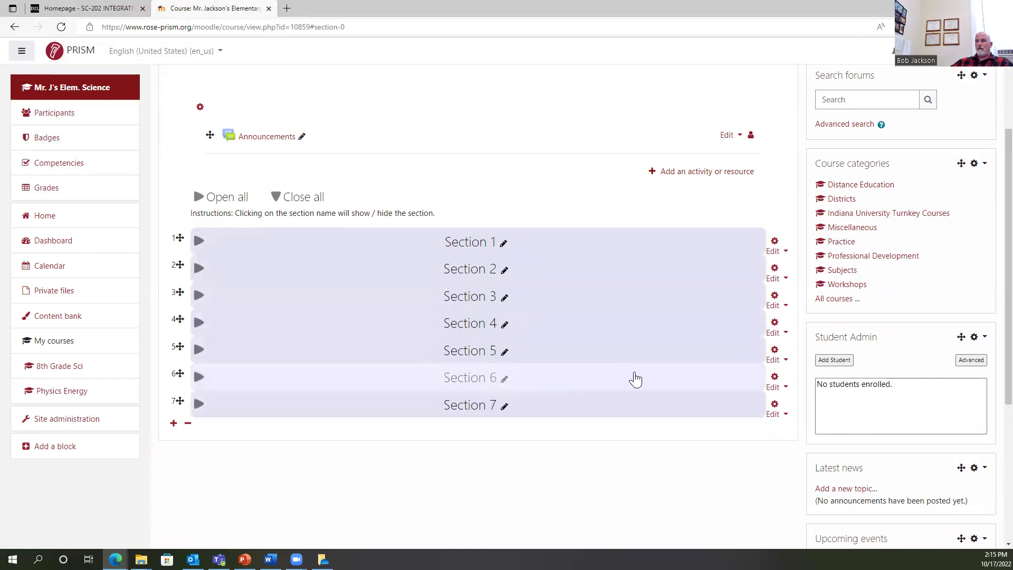
pyautogui.scroll(3, 635, 378)
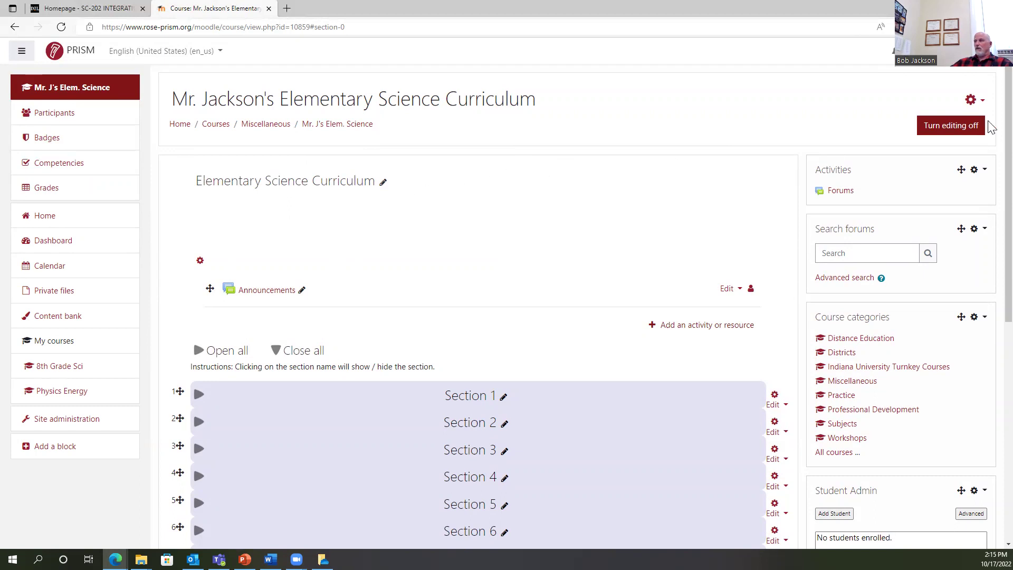
# Switch course editing mode off and then back on
pyautogui.click(954, 129)
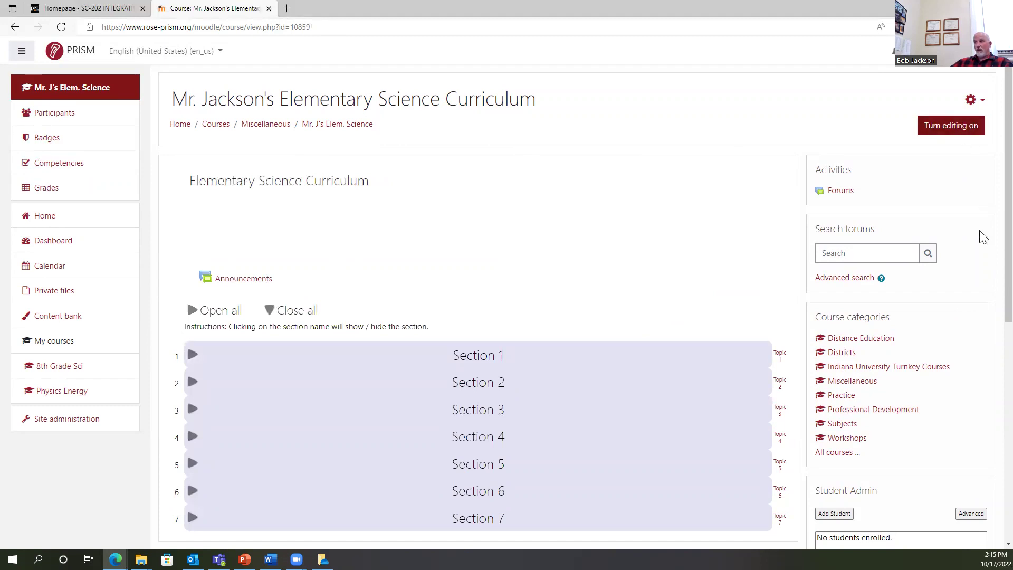
pyautogui.click(960, 131)
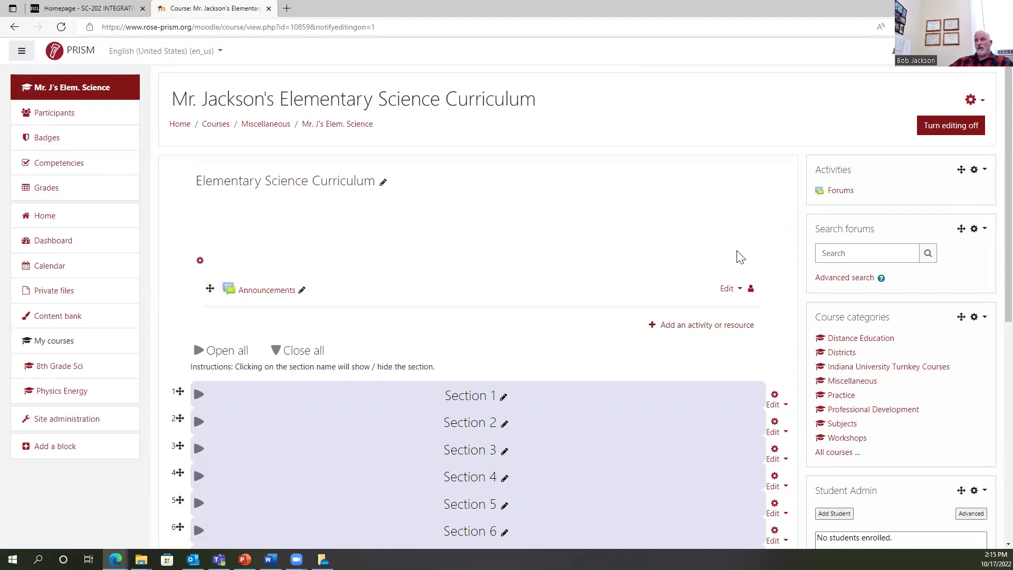
pyautogui.click(200, 262)
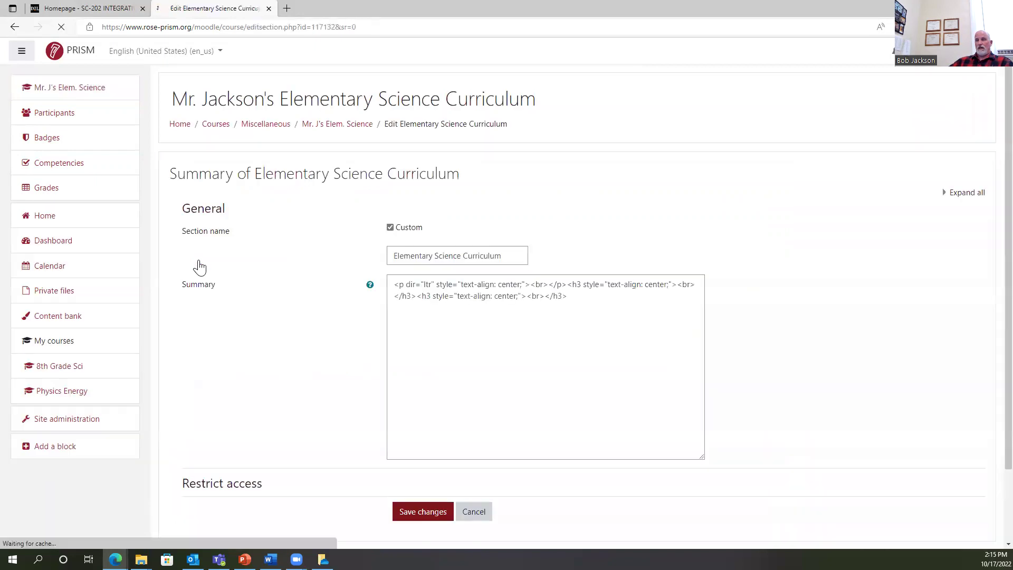
pyautogui.scroll(-2, 736, 317)
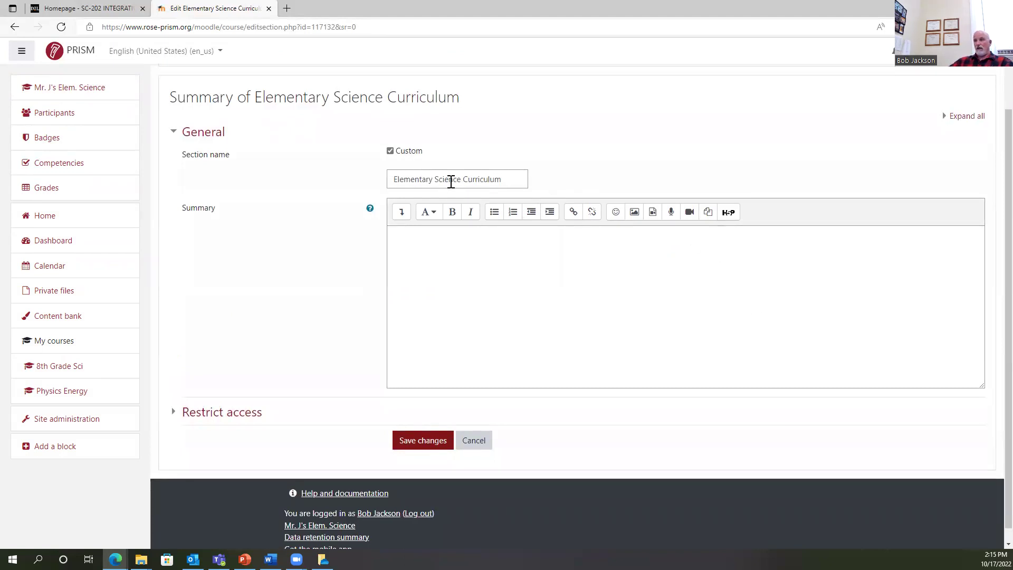
pyautogui.click(390, 151)
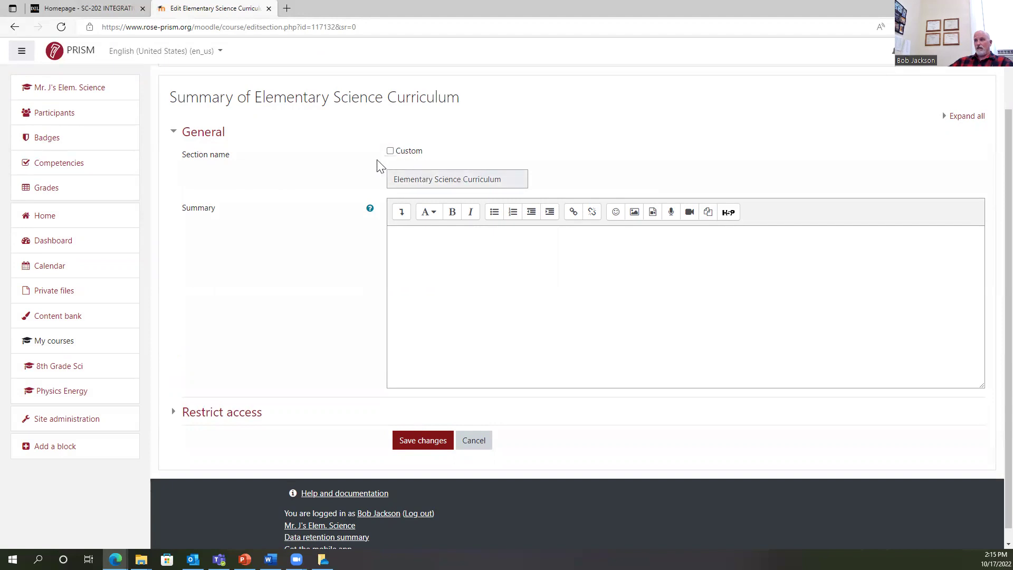
pyautogui.click(390, 151)
pyautogui.moveTo(506, 179); pyautogui.dragTo(292, 170)
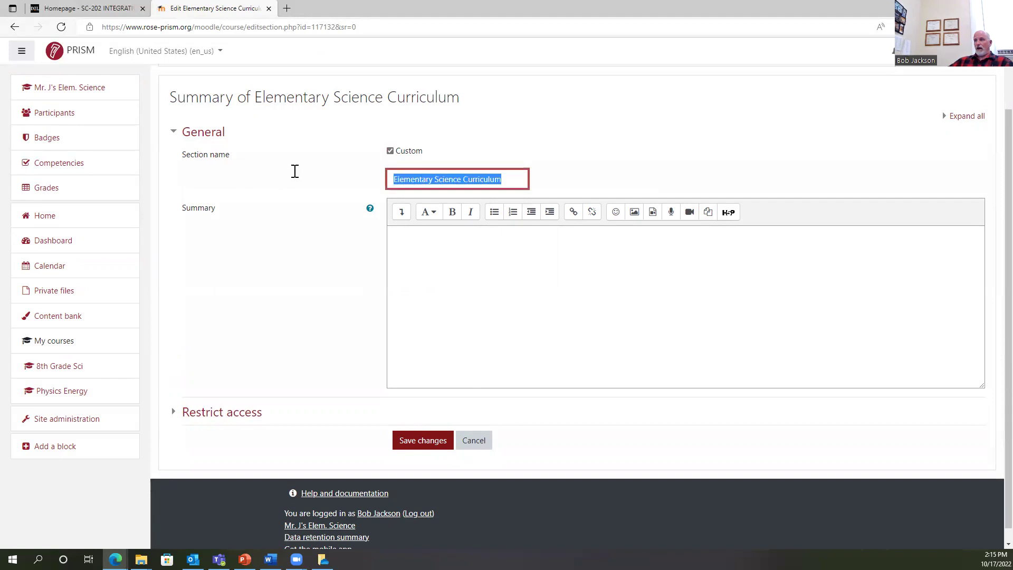
pyautogui.press('BackSpace')
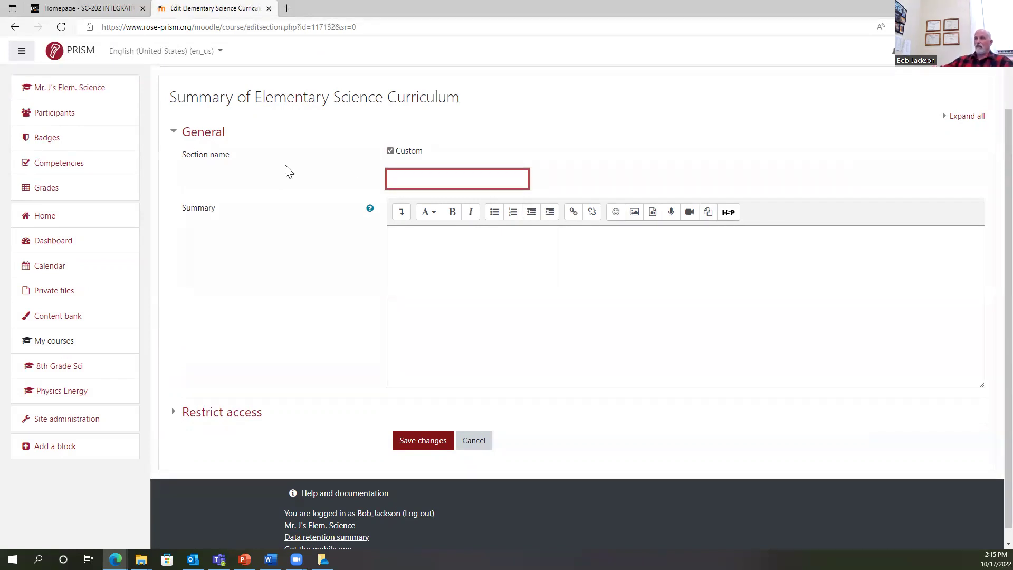
pyautogui.click(583, 115)
pyautogui.click(408, 180)
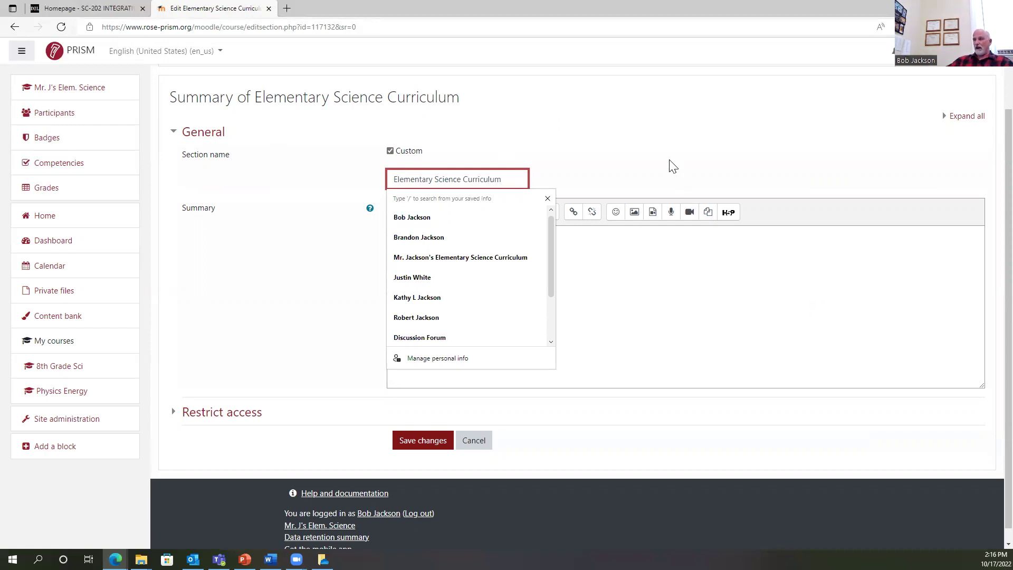
pyautogui.click(689, 146)
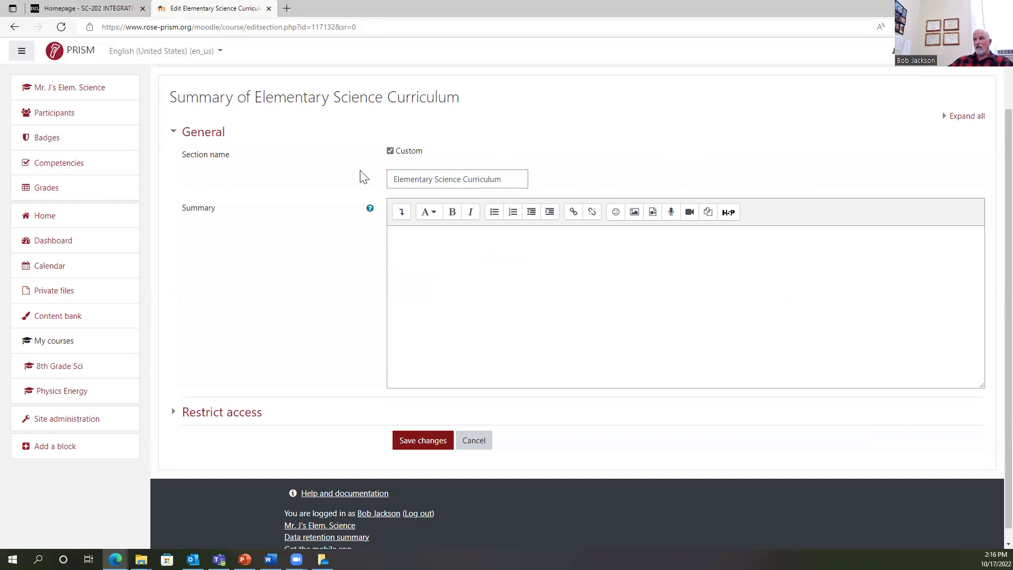
pyautogui.click(429, 243)
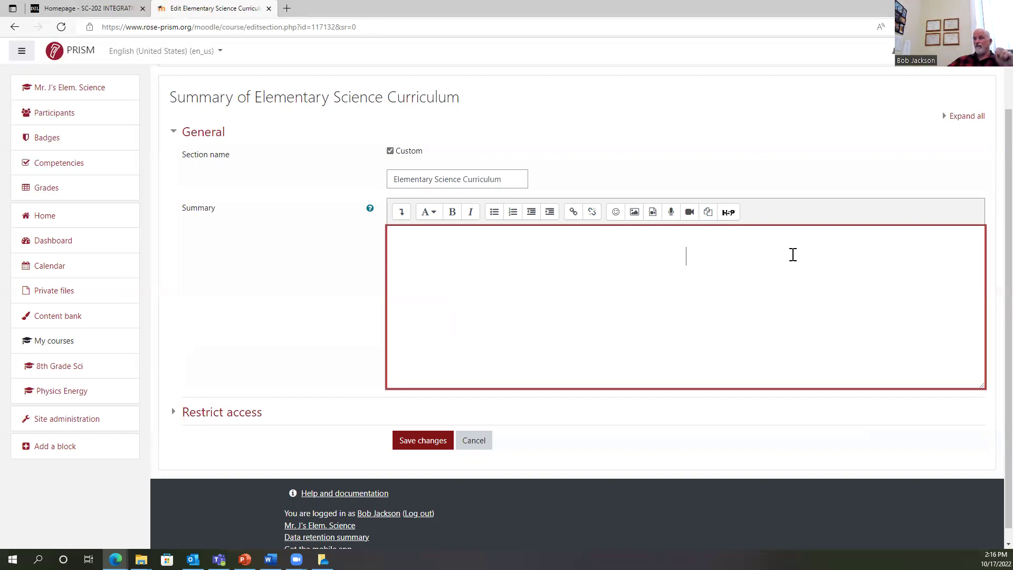
# Upload SC 202 Course Header.jpg from the Desktop as the summary image, overwriting the existing copy
pyautogui.click(638, 215)
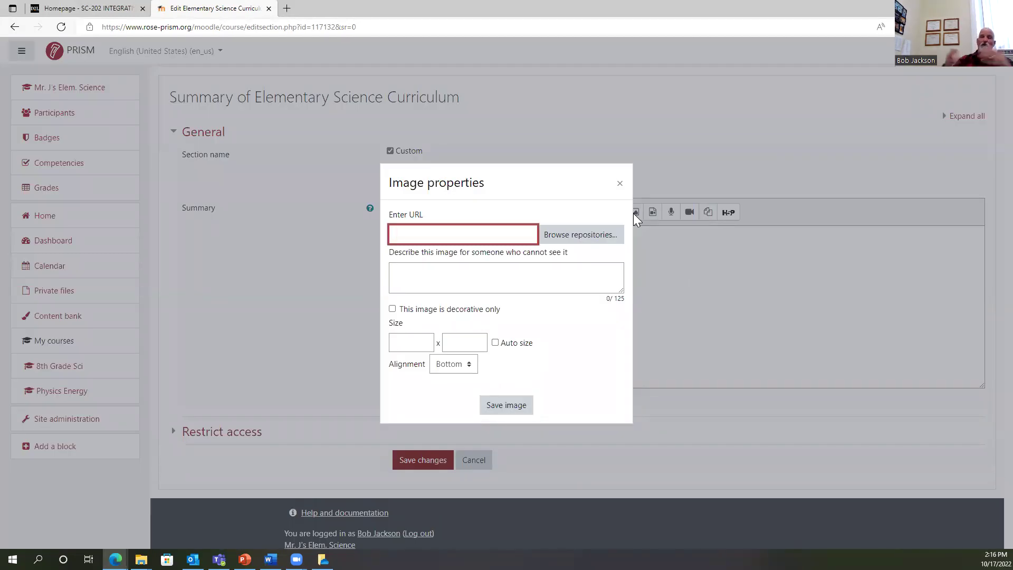
pyautogui.click(564, 234)
pyautogui.click(447, 255)
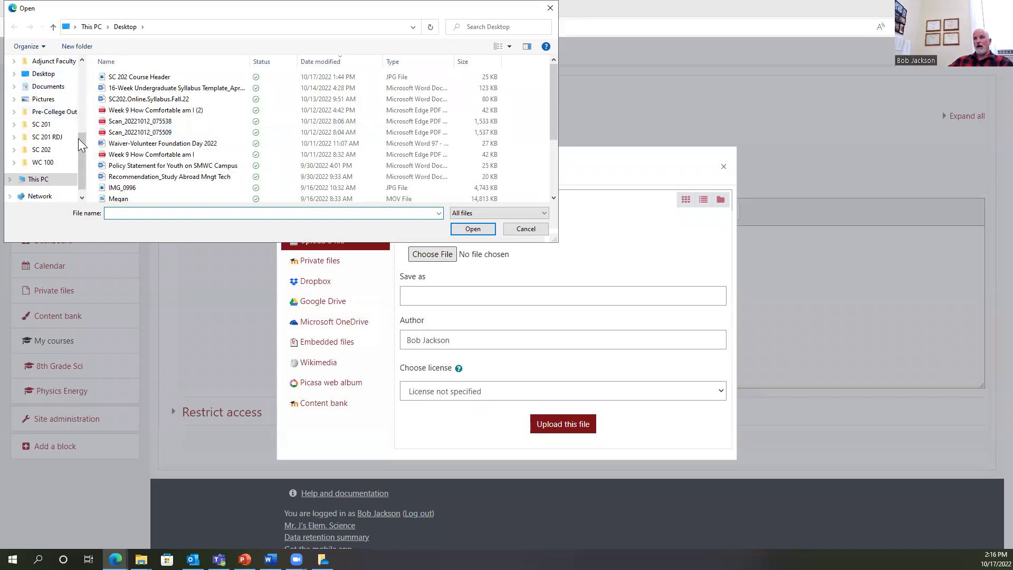
pyautogui.click(45, 77)
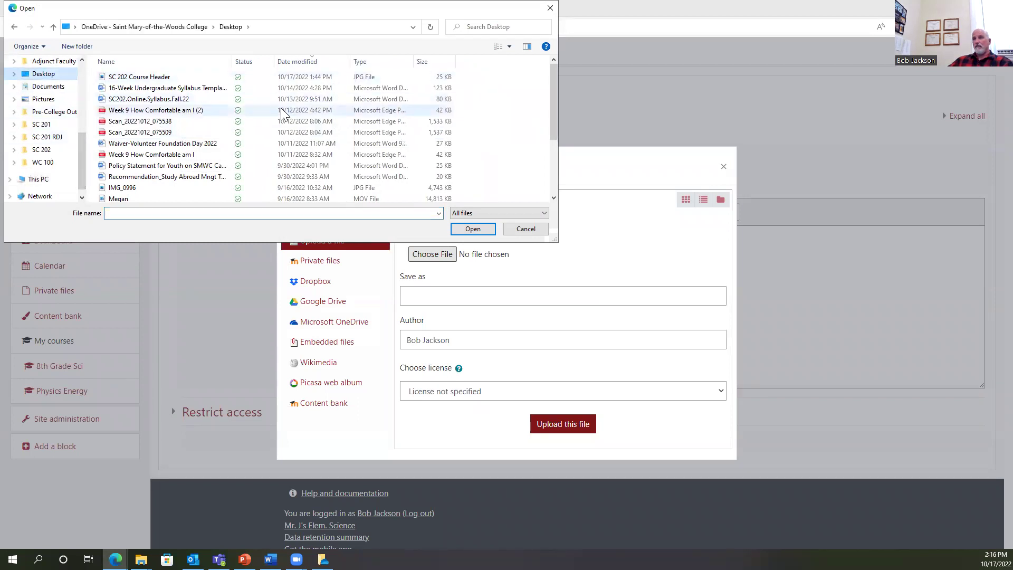
pyautogui.doubleClick(138, 78)
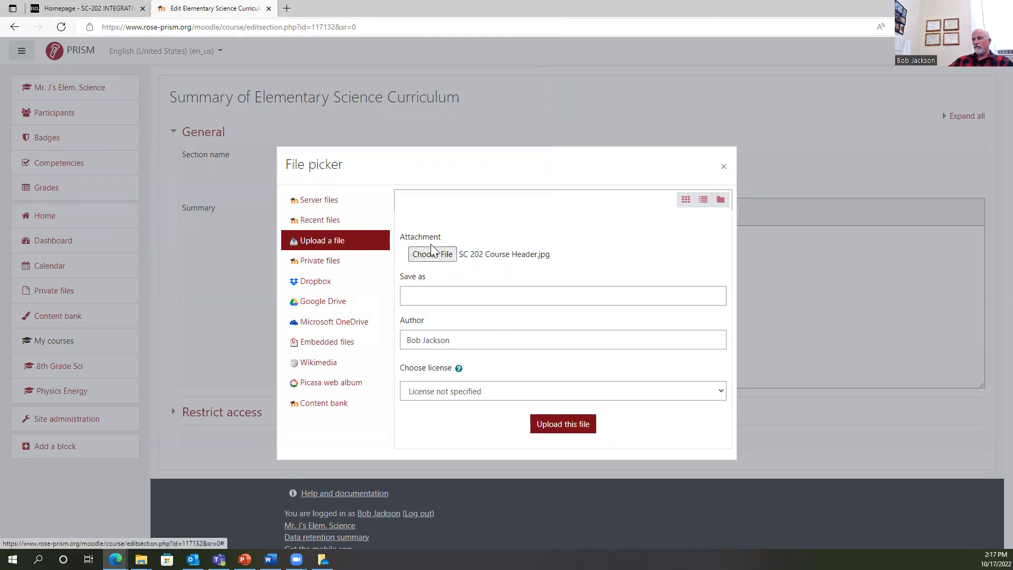
pyautogui.click(438, 254)
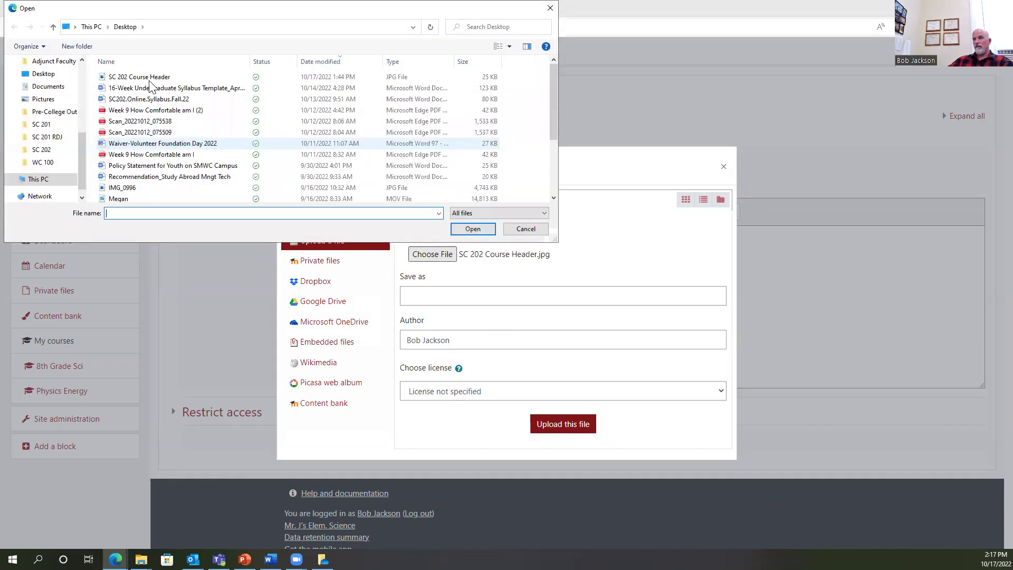
pyautogui.doubleClick(146, 79)
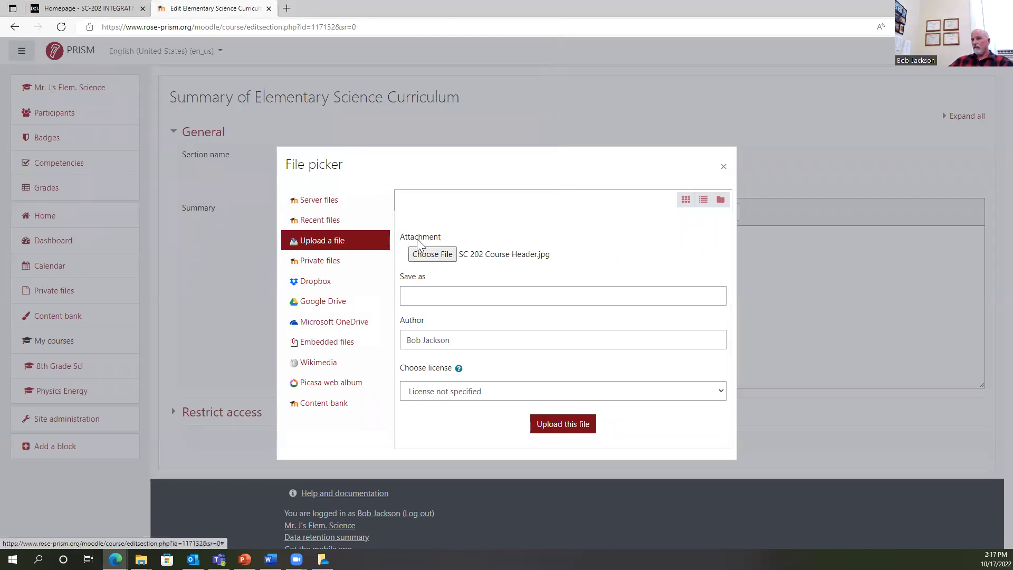
pyautogui.click(574, 432)
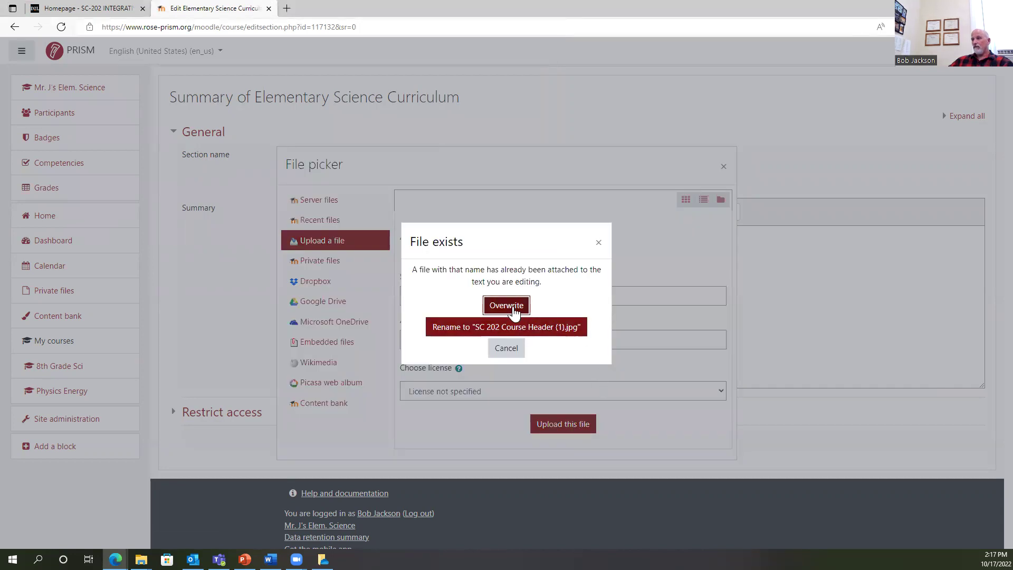
pyautogui.click(512, 310)
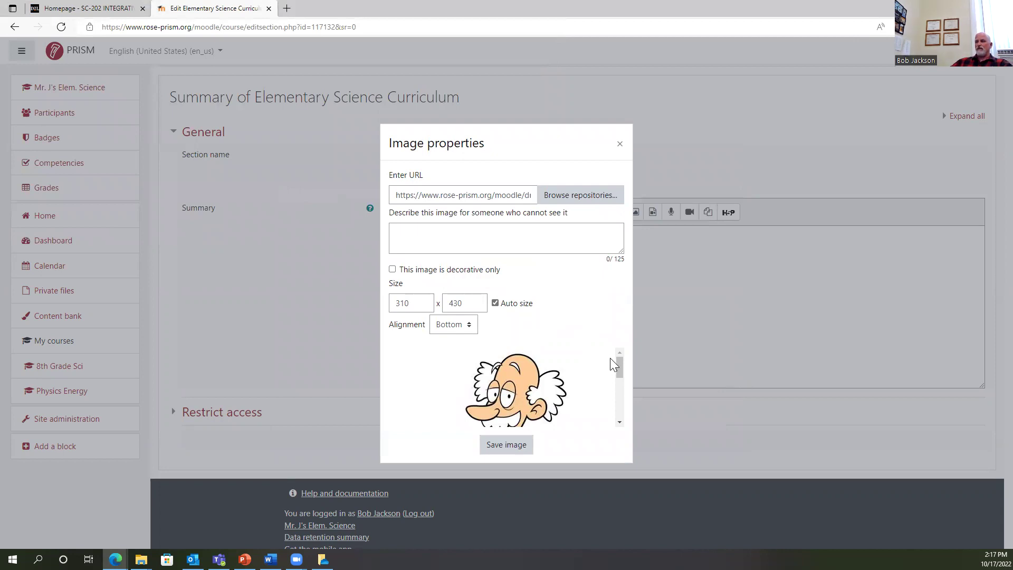
# Describe the image as 'Course Header Image' and insert it into the summary
pyautogui.moveTo(618, 369)
pyautogui.mouseDown()
pyautogui.moveTo(612, 417)
pyautogui.moveTo(613, 365)
pyautogui.mouseUp()
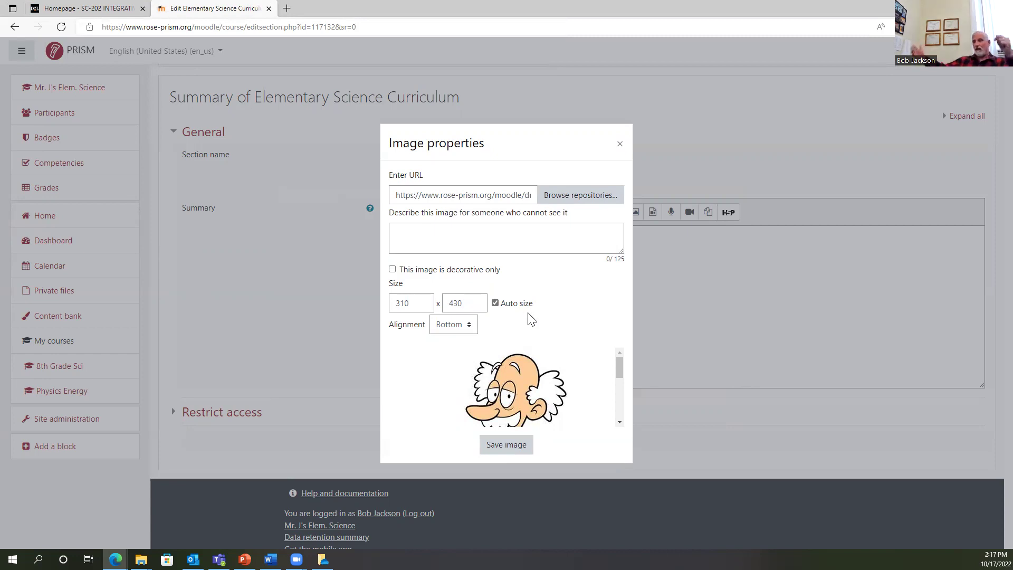
pyautogui.click(434, 233)
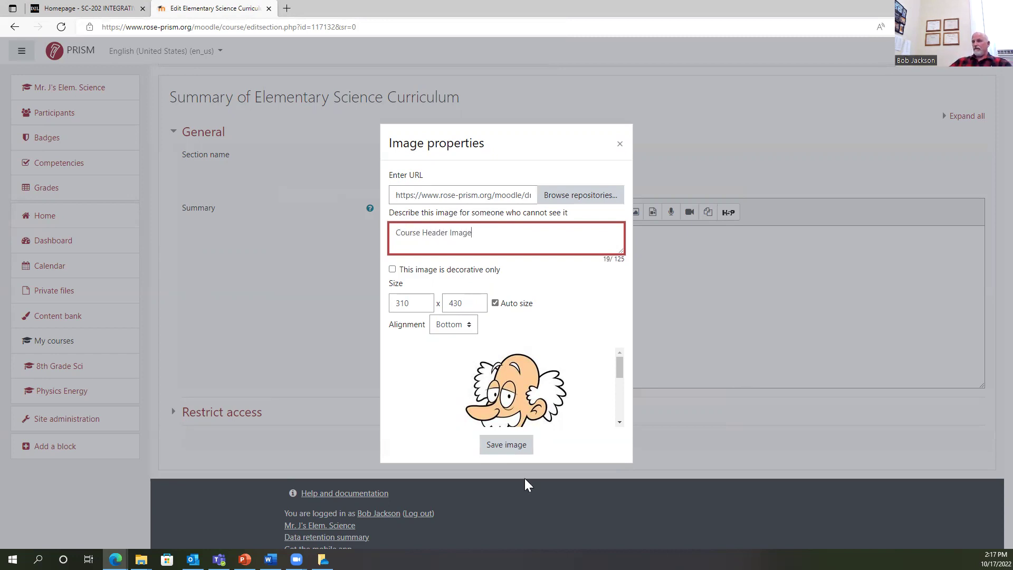
pyautogui.click(508, 445)
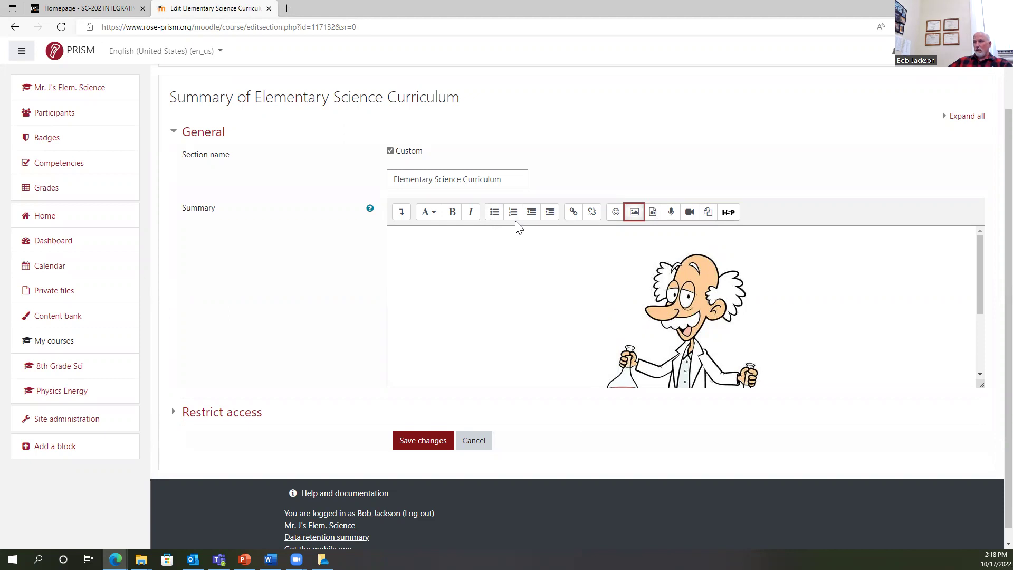
# Centre the scientist cartoon in the summary
pyautogui.click(402, 212)
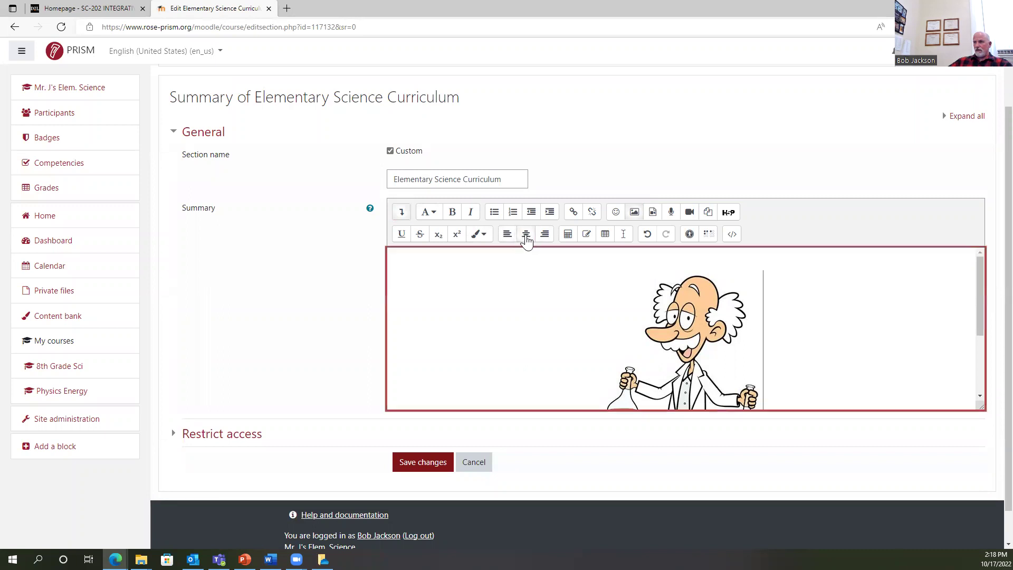
pyautogui.click(507, 235)
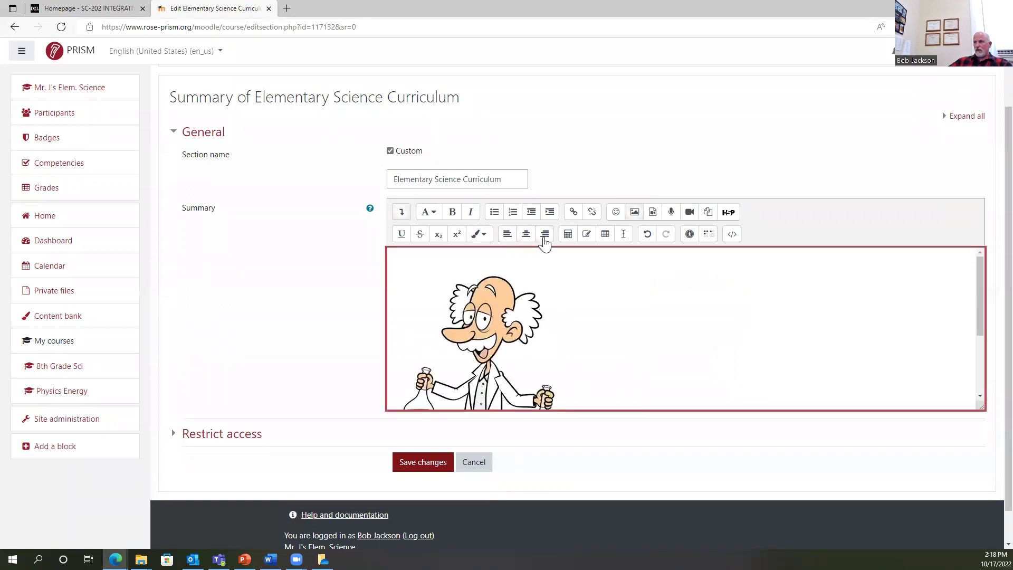
pyautogui.click(545, 234)
pyautogui.click(526, 234)
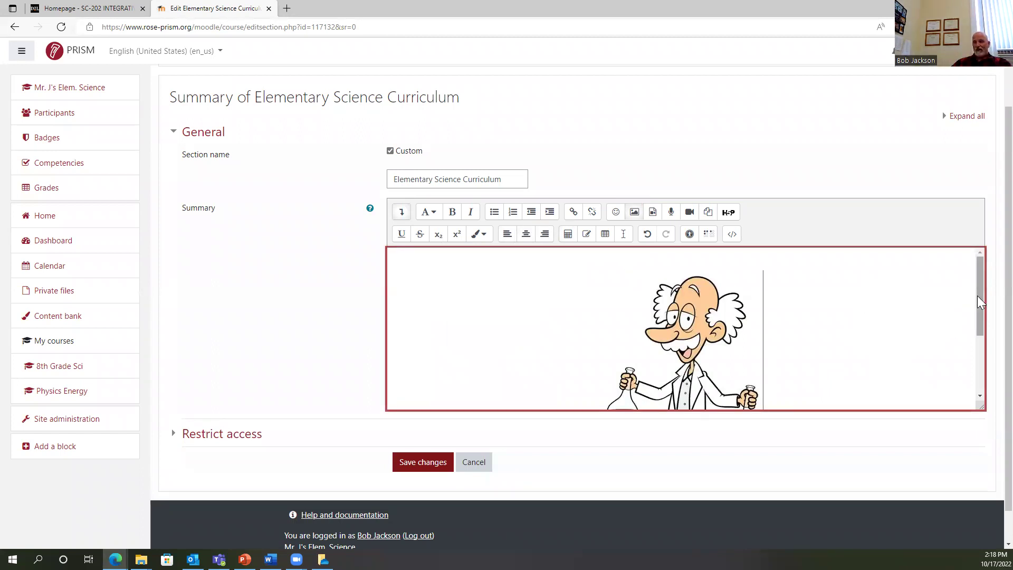
# Type the teacher's 'Science Curriculum' caption on a new line below the image
pyautogui.press('Return')
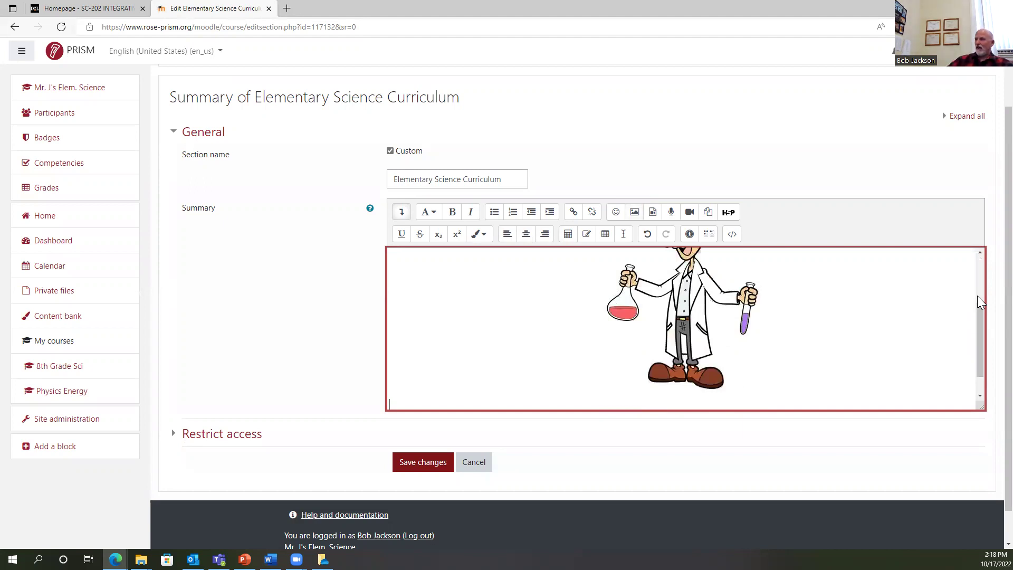
pyautogui.moveTo(980, 350); pyautogui.dragTo(987, 387)
pyautogui.click(687, 378)
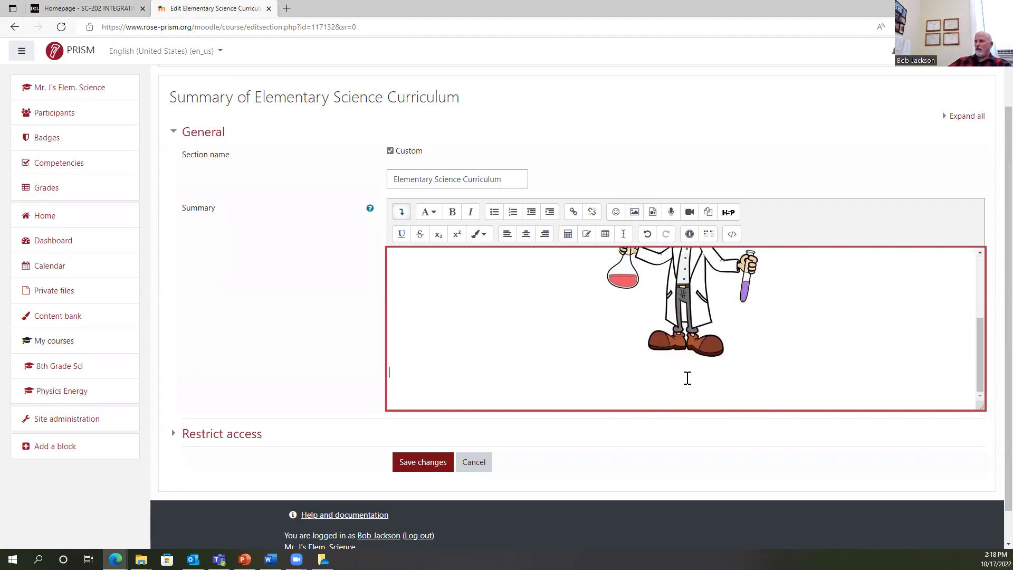
pyautogui.write('M')
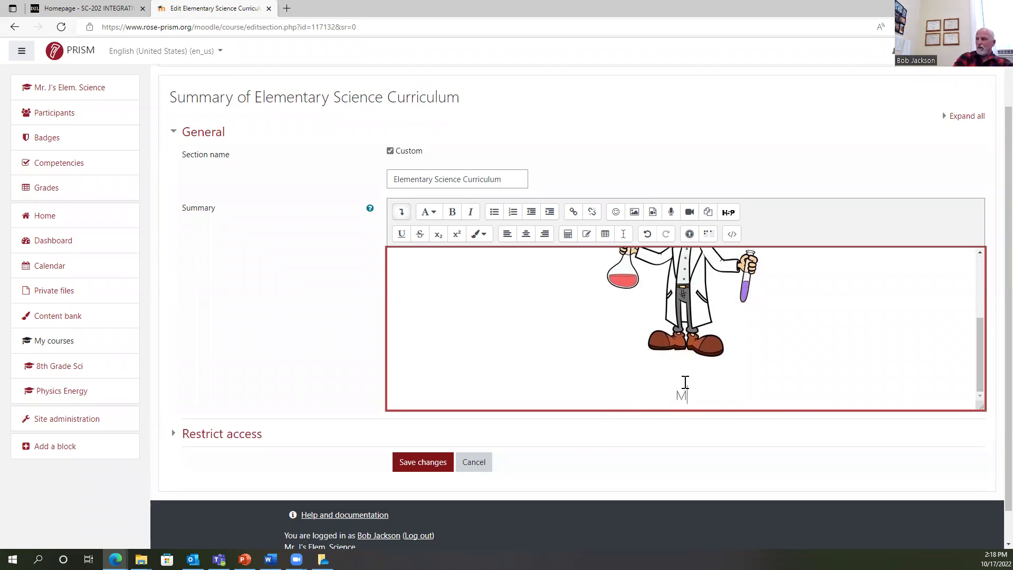
pyautogui.write('r. Jacks')
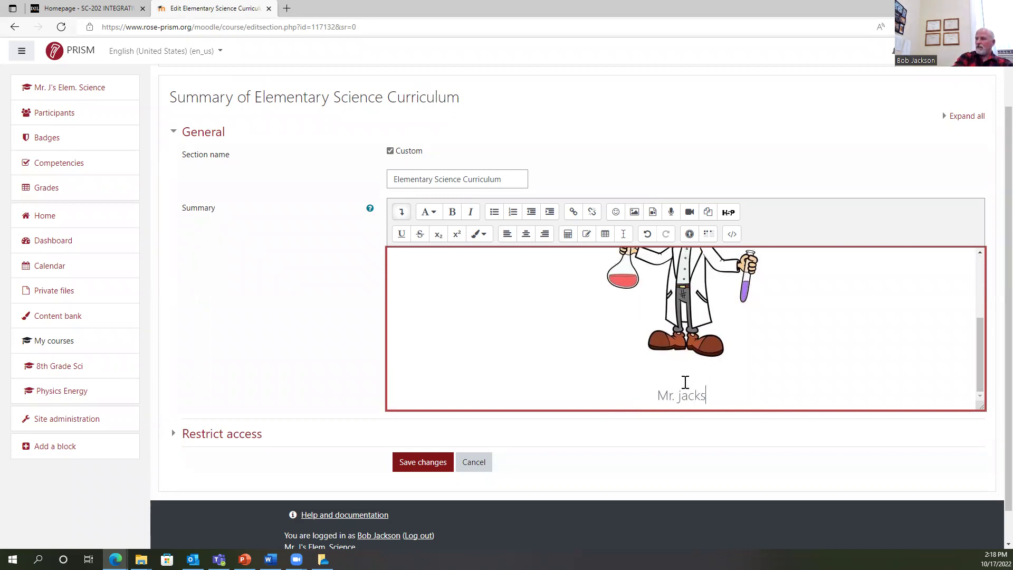
pyautogui.press('BackSpace')
pyautogui.press('BackSpace')
pyautogui.press('BackSpace')
pyautogui.press('BackSpace')
pyautogui.press('BackSpace')
pyautogui.write('Jackson jSc')
pyautogui.press('BackSpace')
pyautogui.press('BackSpace')
pyautogui.press('BackSpace')
pyautogui.write('Science ')
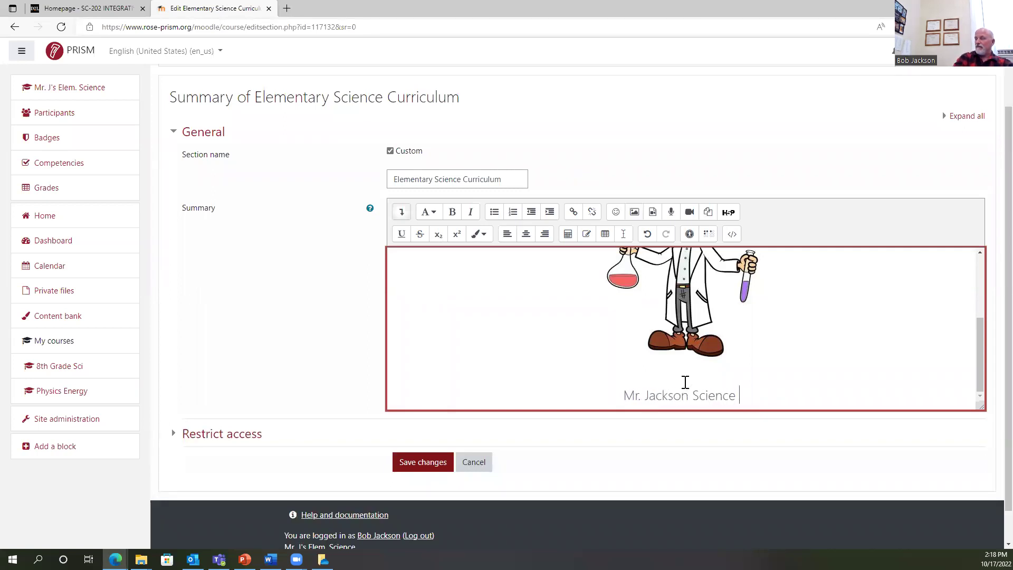
pyautogui.write('Curri')
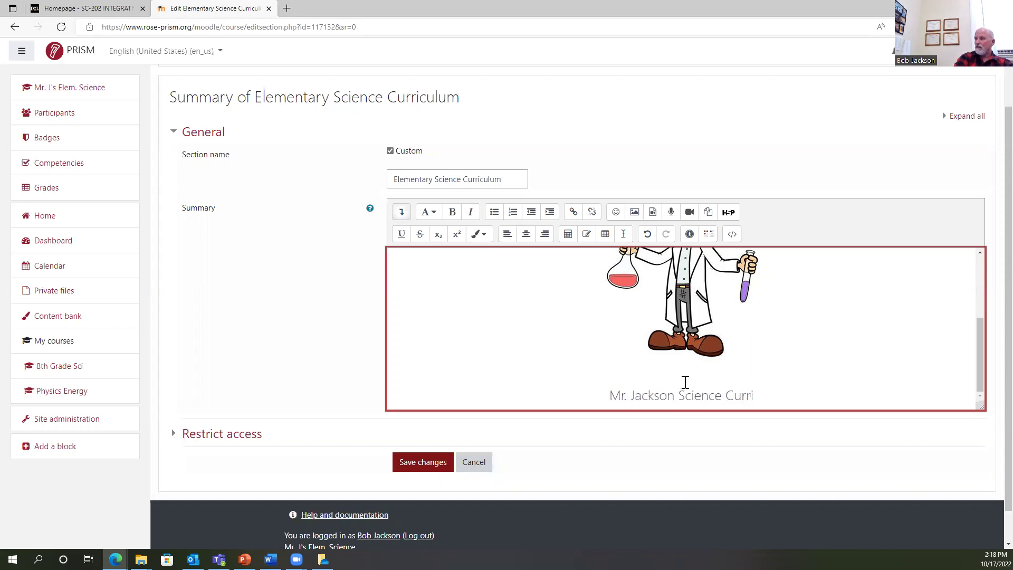
pyautogui.write('culum')
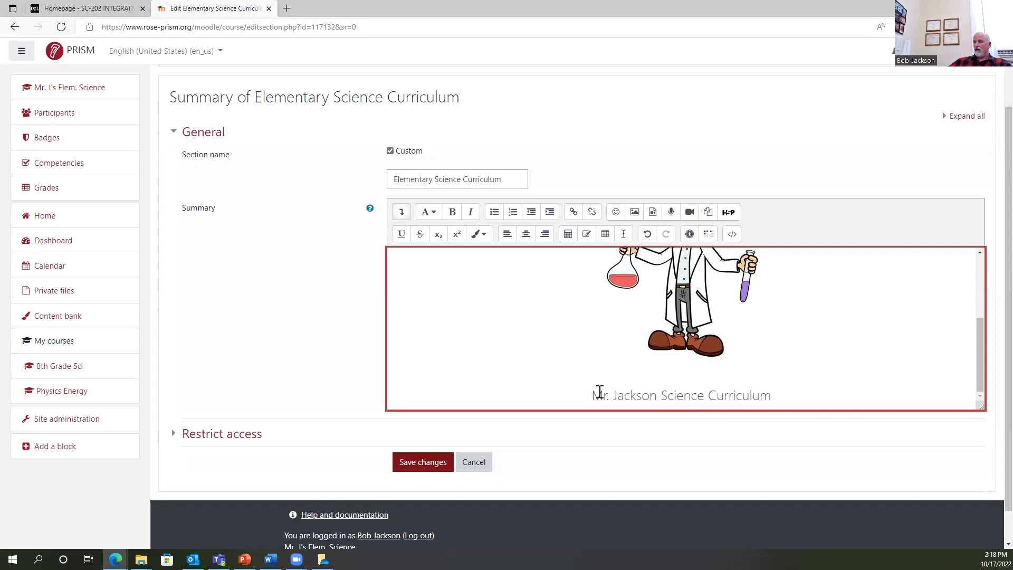
# Make the caption line bold
pyautogui.moveTo(594, 392); pyautogui.dragTo(789, 397)
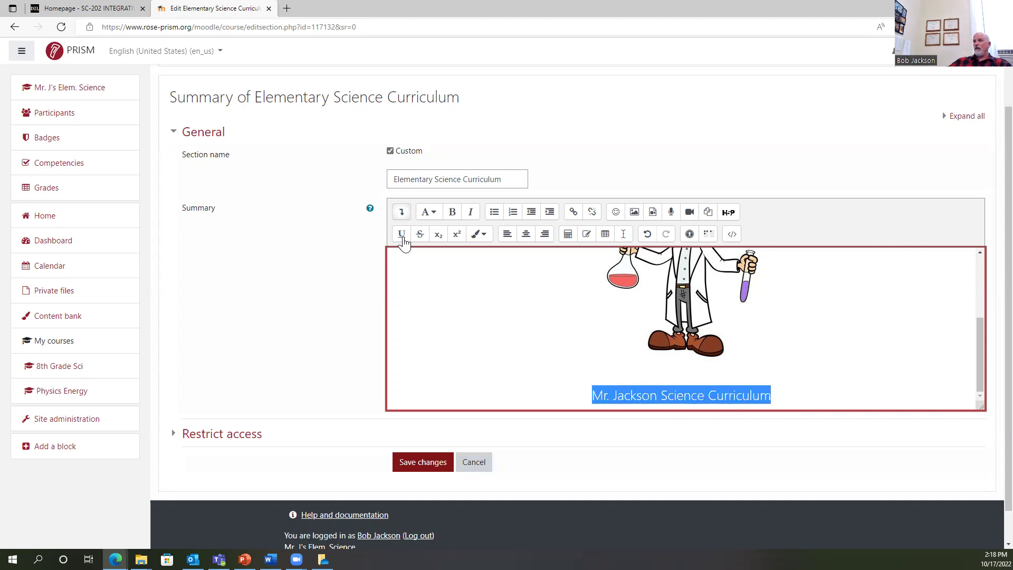
pyautogui.click(452, 212)
pyautogui.click(825, 382)
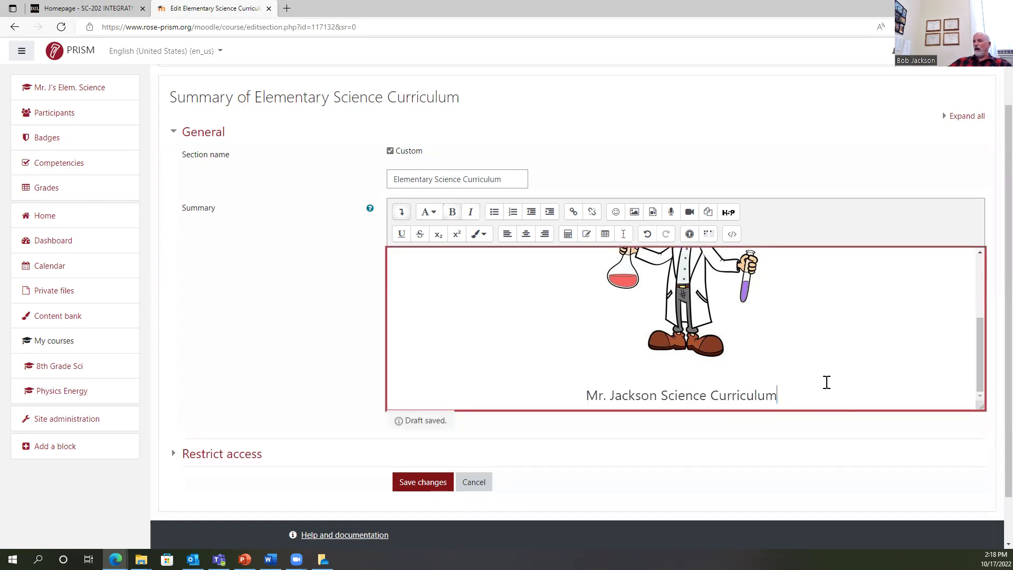
pyautogui.scroll(-1, 910, 298)
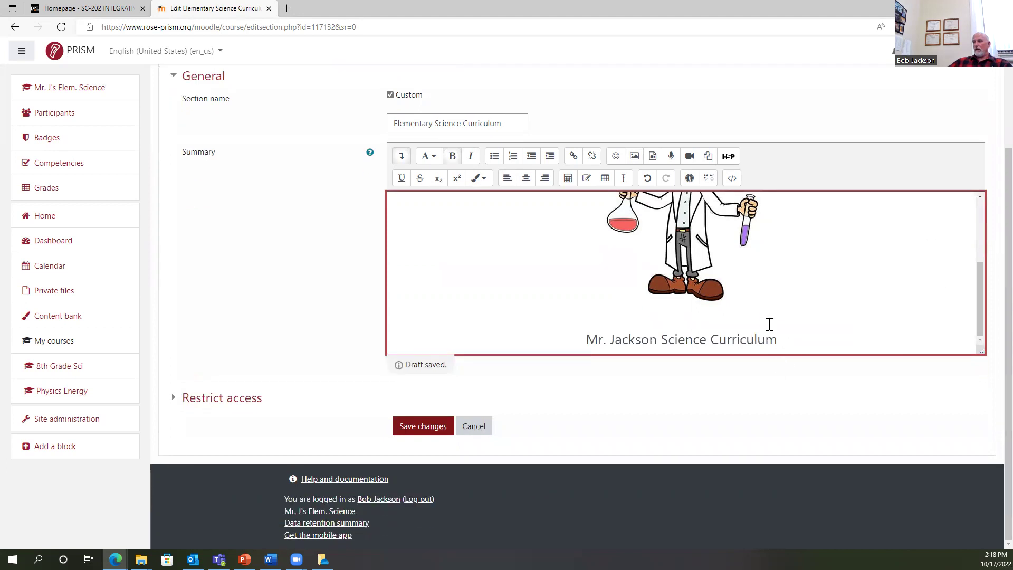
pyautogui.scroll(1, 464, 160)
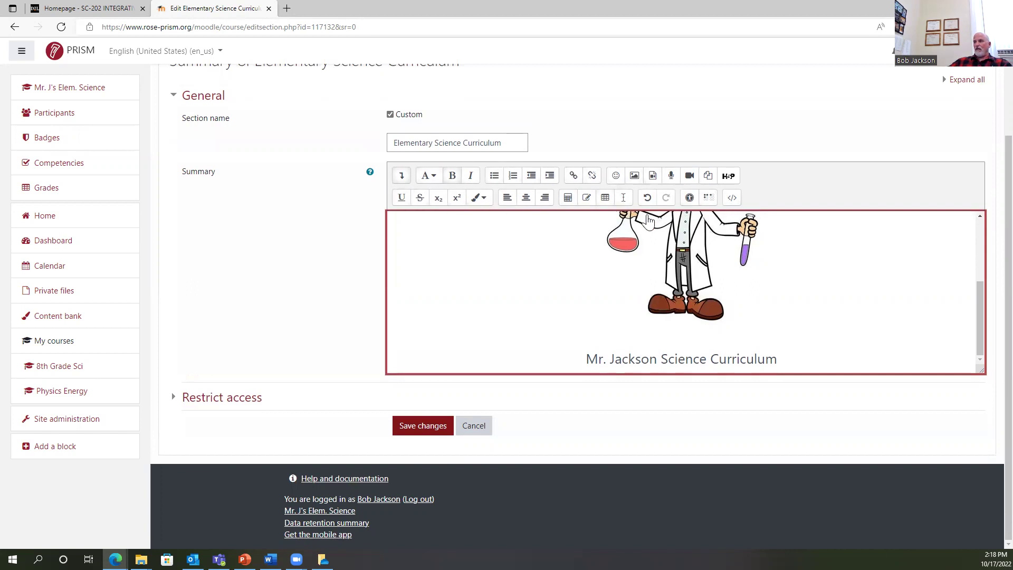
# Open the link dialog for the caption and for the cartoon, closing both without adding links
pyautogui.moveTo(588, 359); pyautogui.dragTo(780, 347)
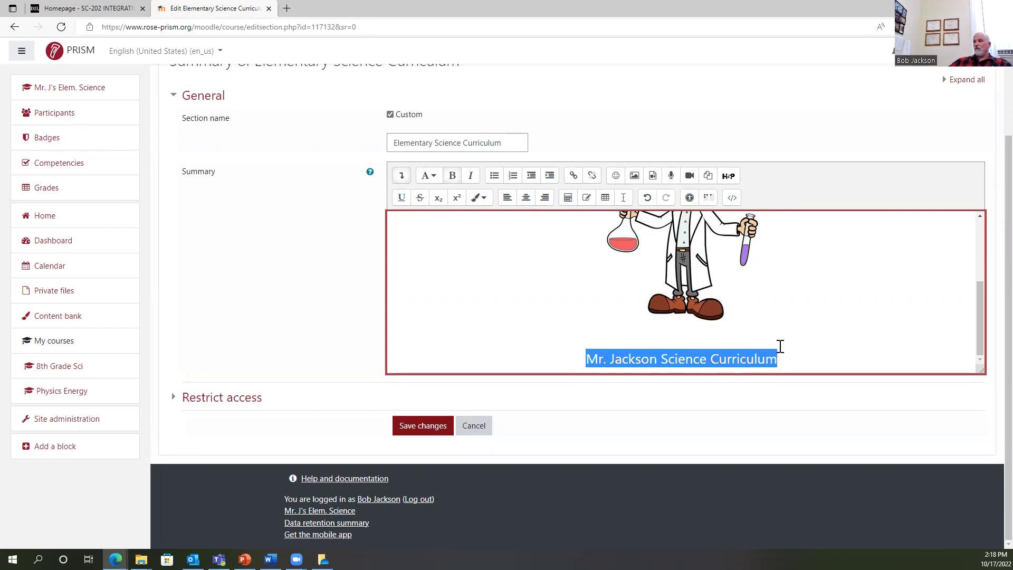
pyautogui.click(574, 176)
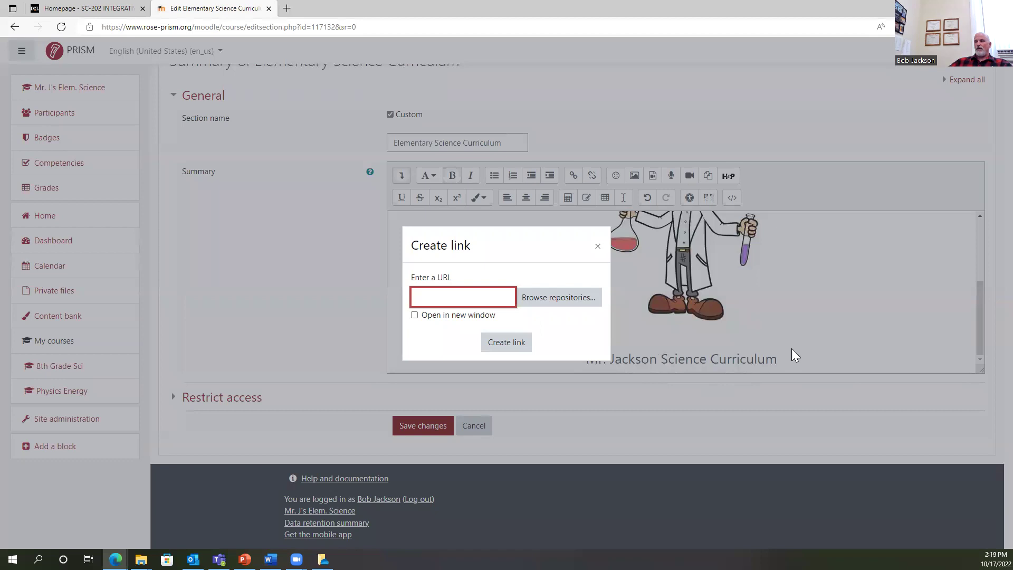
pyautogui.click(598, 246)
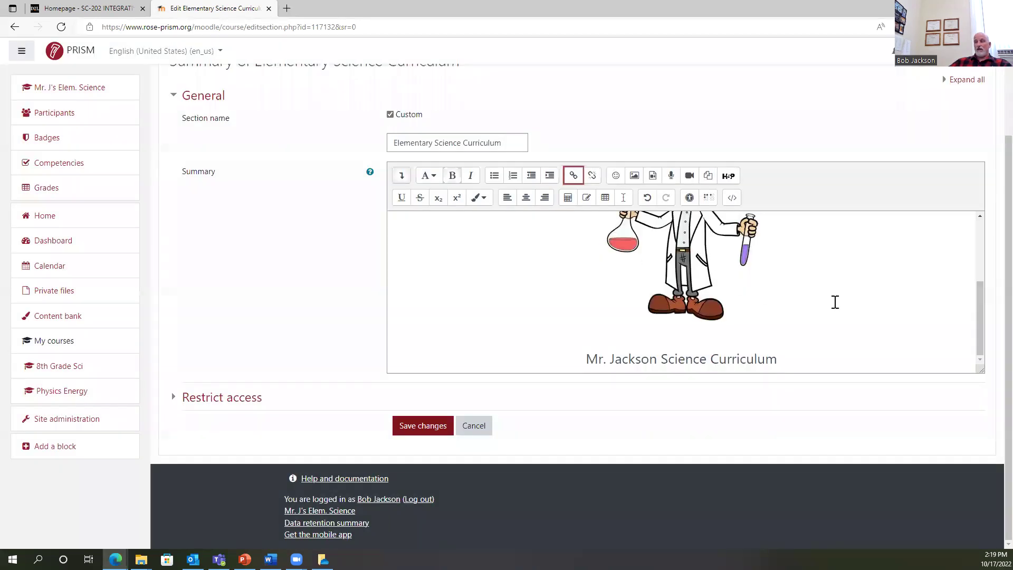
pyautogui.click(686, 254)
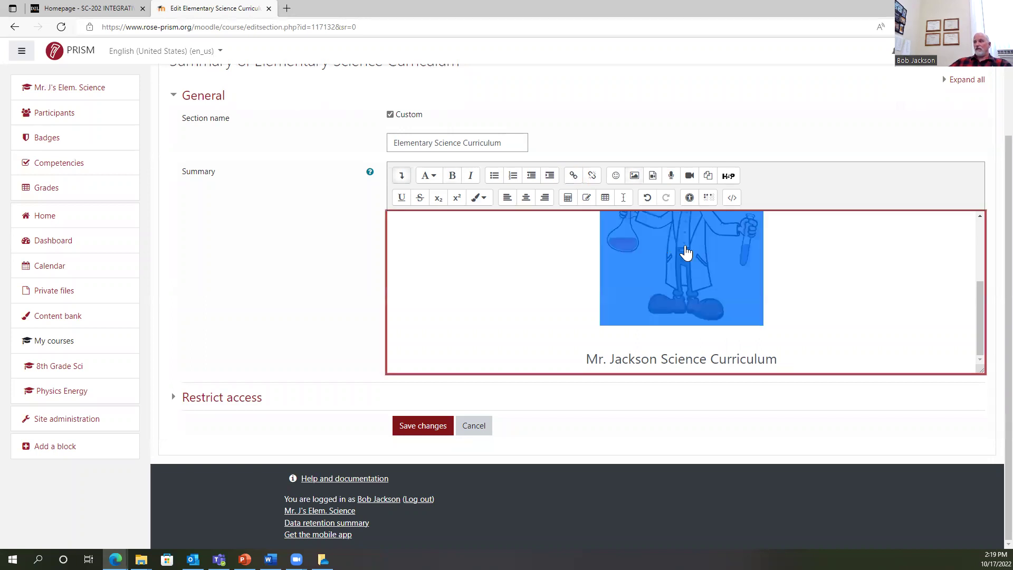
pyautogui.click(570, 177)
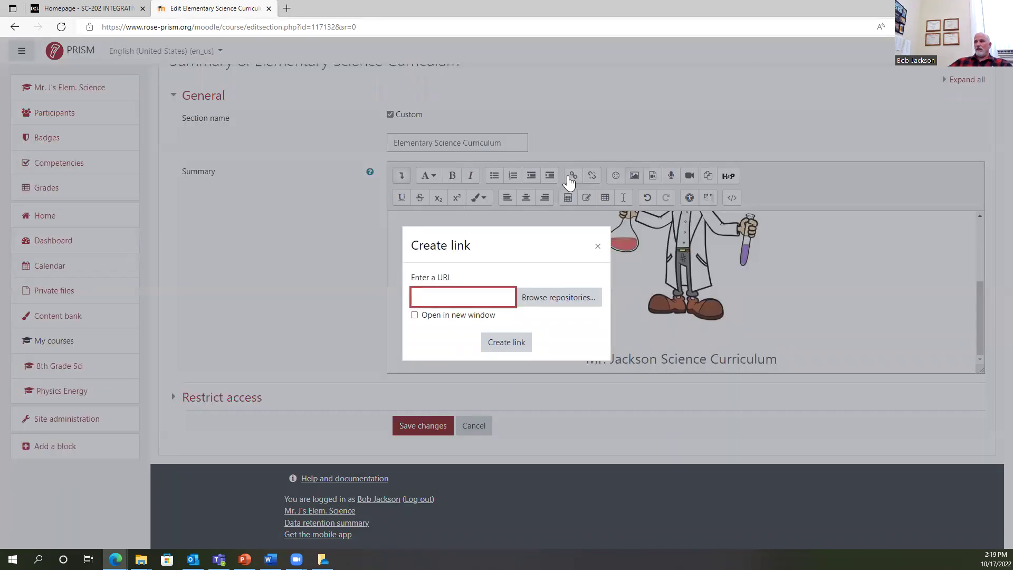
pyautogui.click(790, 287)
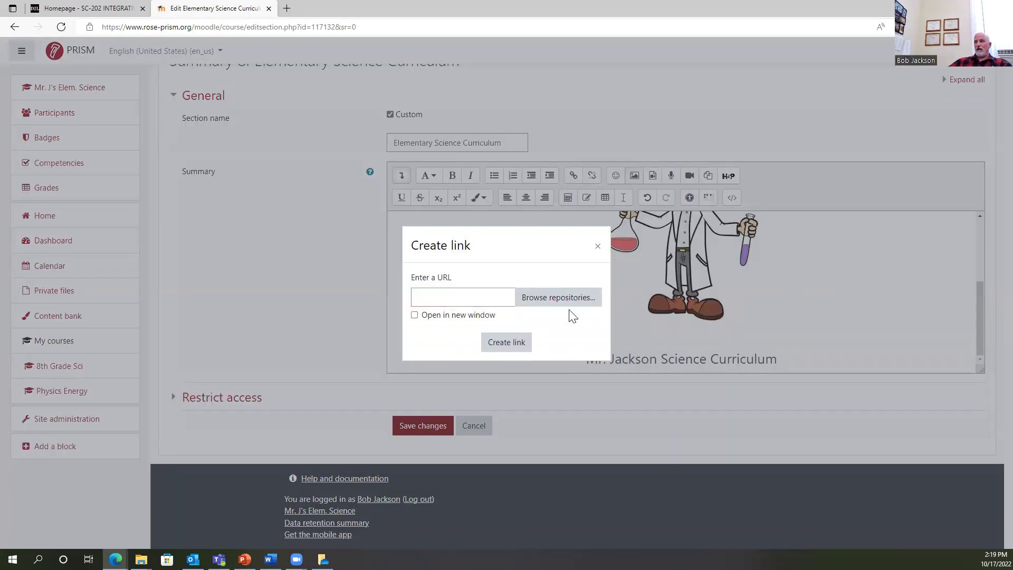
pyautogui.click(598, 246)
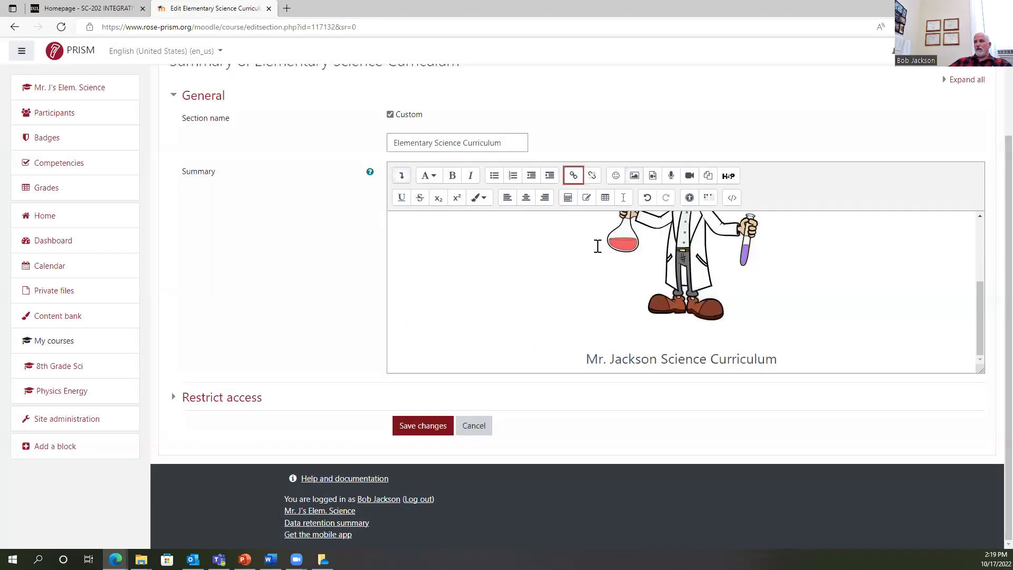
# Open and close the emoji picker, then save the section summary
pyautogui.click(615, 176)
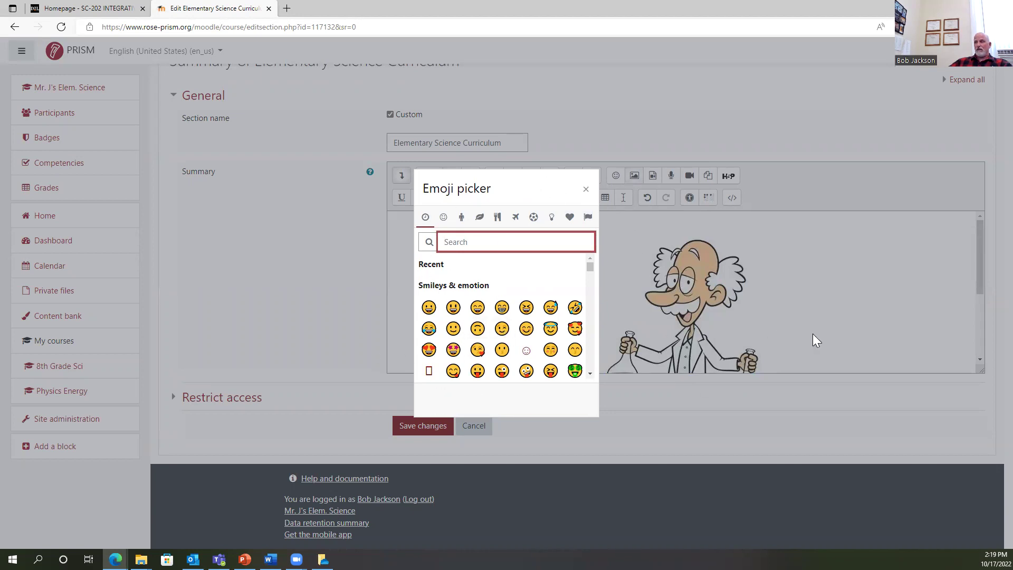
pyautogui.click(585, 189)
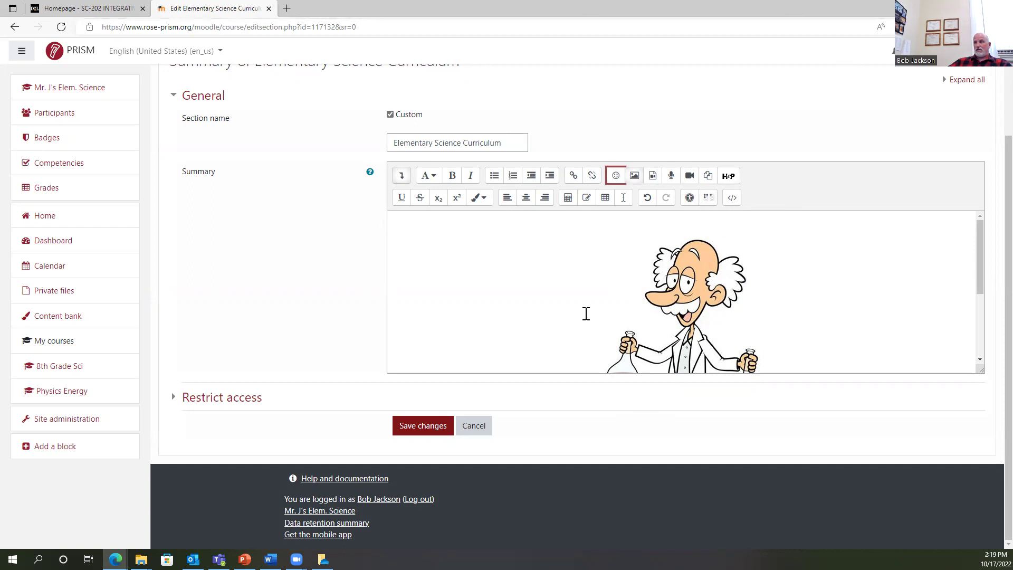
pyautogui.click(441, 425)
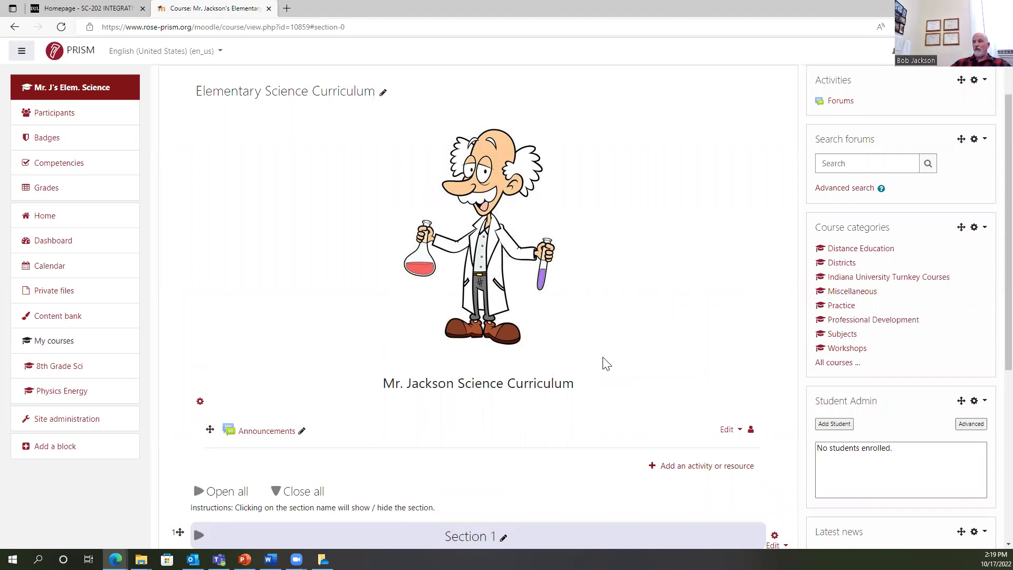
# Rename section 1 to Getting Started and section 2 to Earth Sciences
pyautogui.scroll(-4, 282, 174)
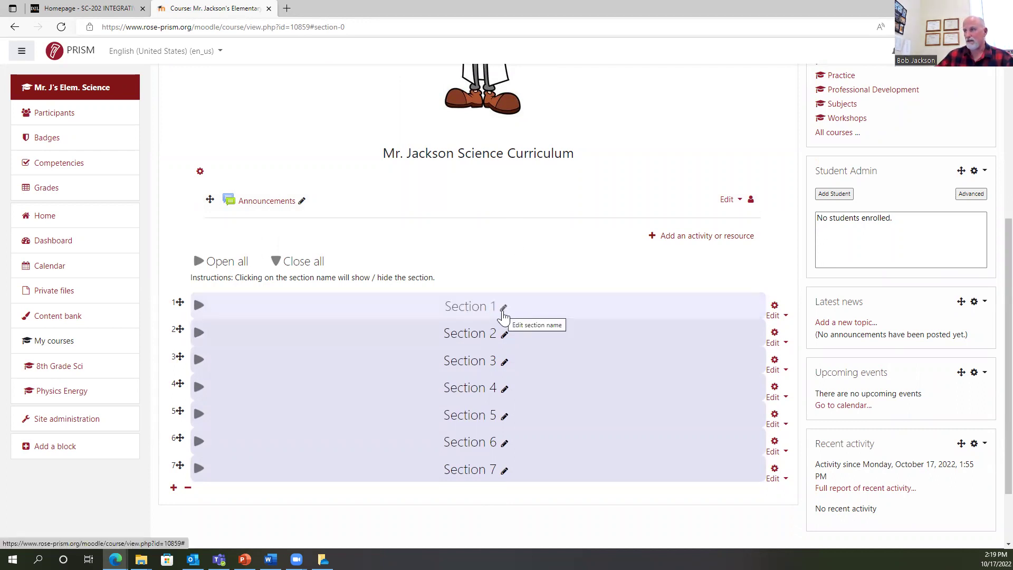
pyautogui.click(503, 310)
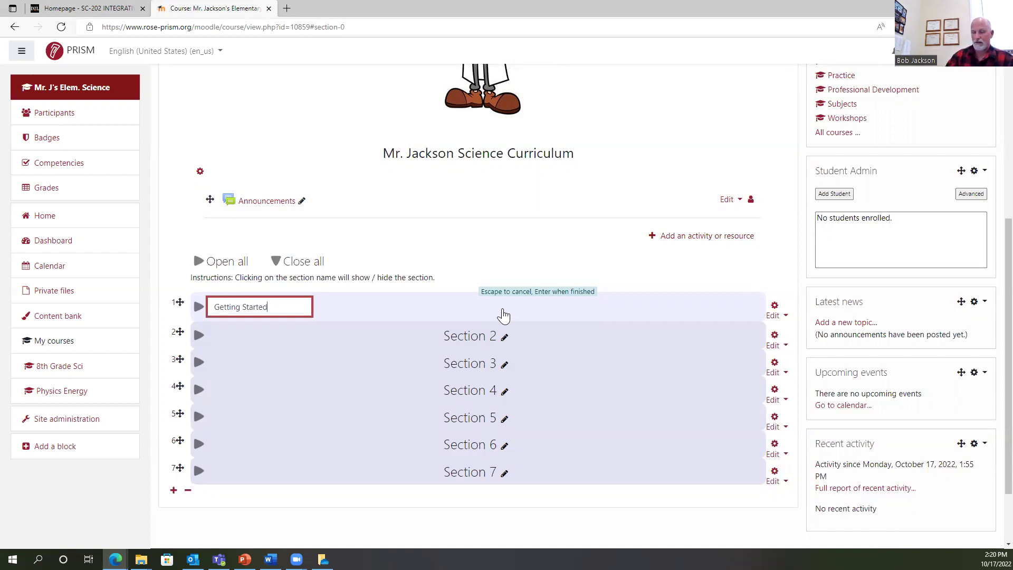
pyautogui.press('Return')
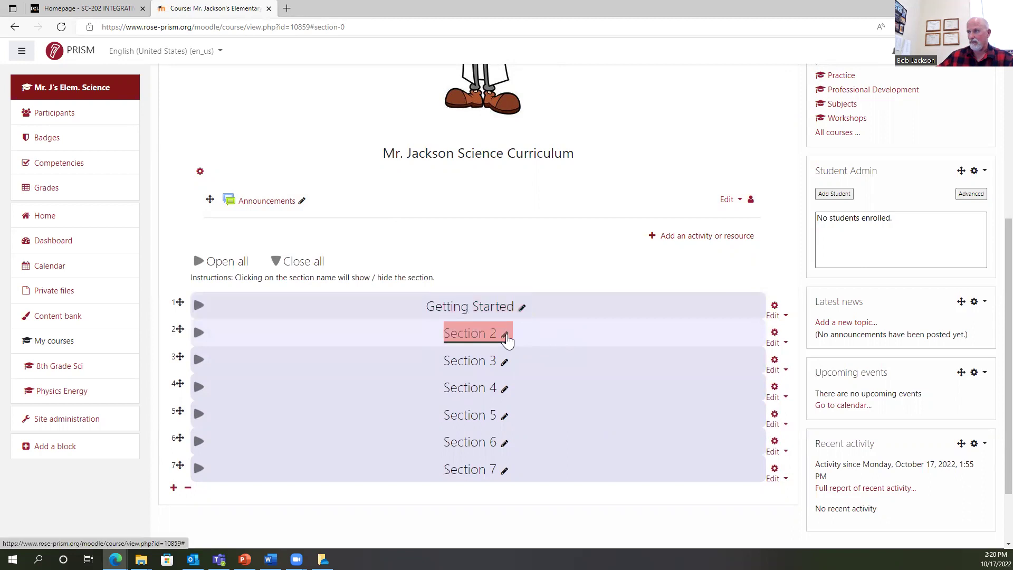
pyautogui.click(504, 335)
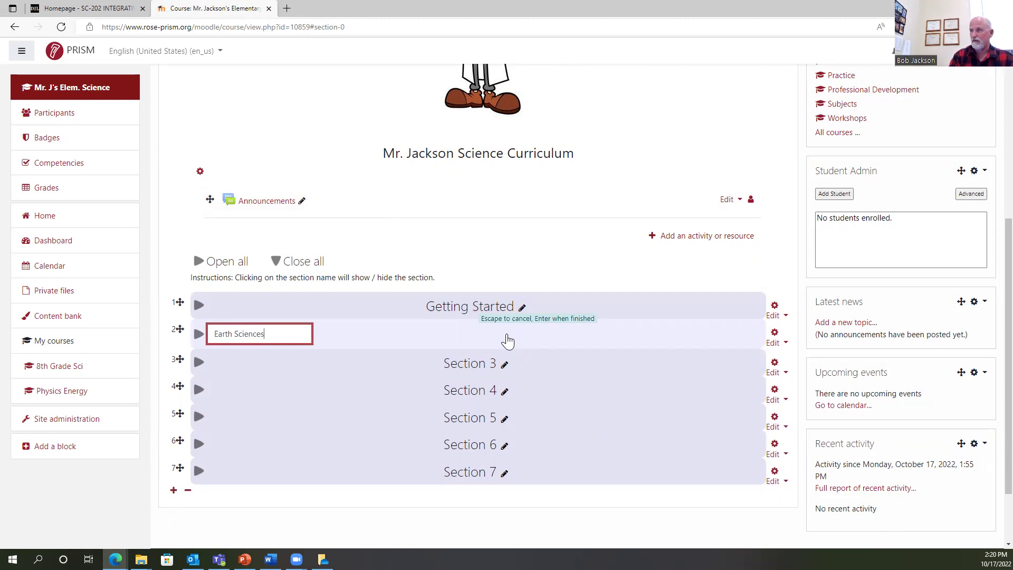
pyautogui.write('Earth Sciences')
pyautogui.press('Return')
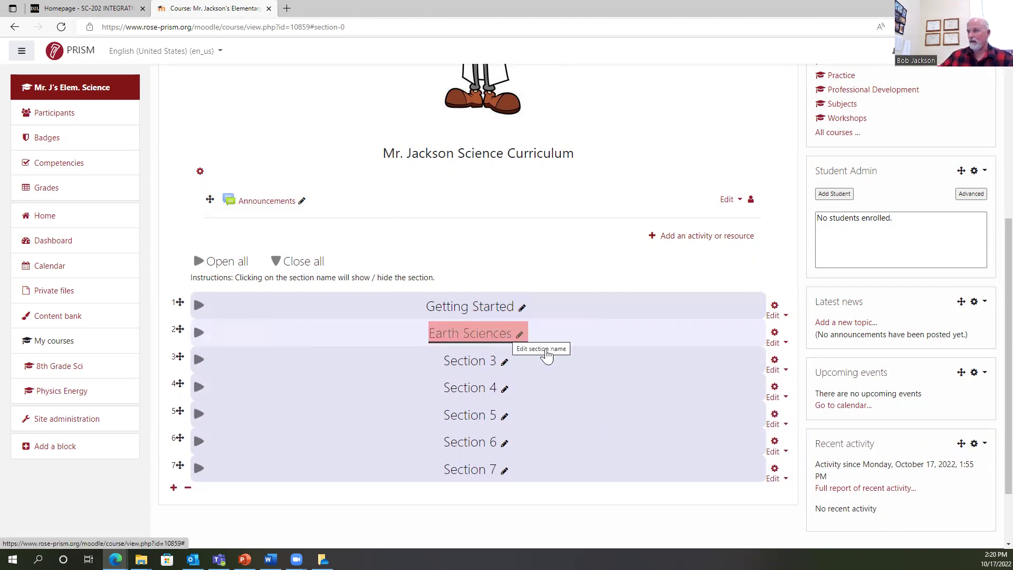
# Rename section 3 to Weather & Climate and section 4 to Earth's Waters, starting to append '& the Water Cycle'
pyautogui.click(503, 362)
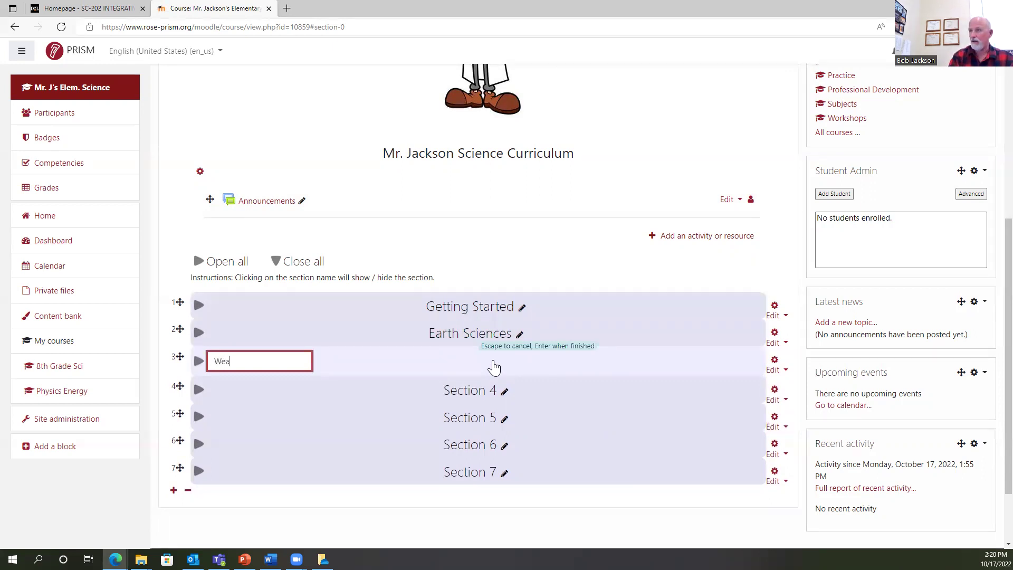
pyautogui.write('Weather & Climate')
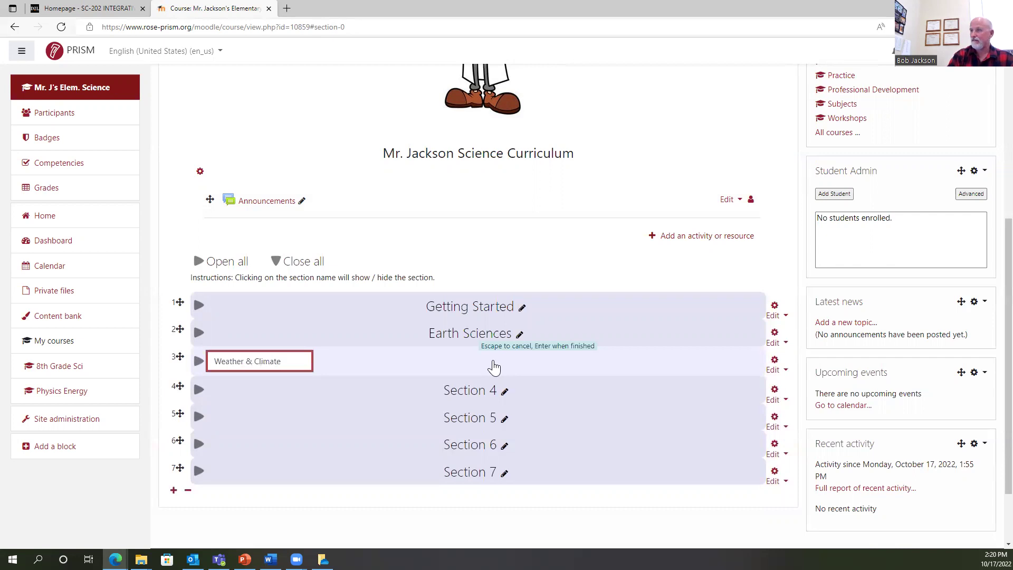
pyautogui.press('Return')
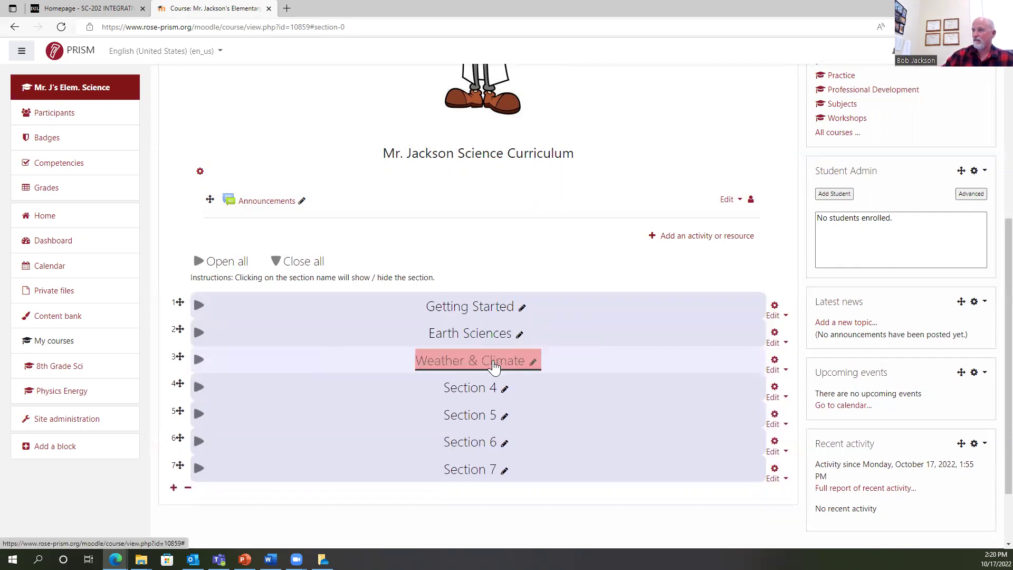
pyautogui.click(505, 390)
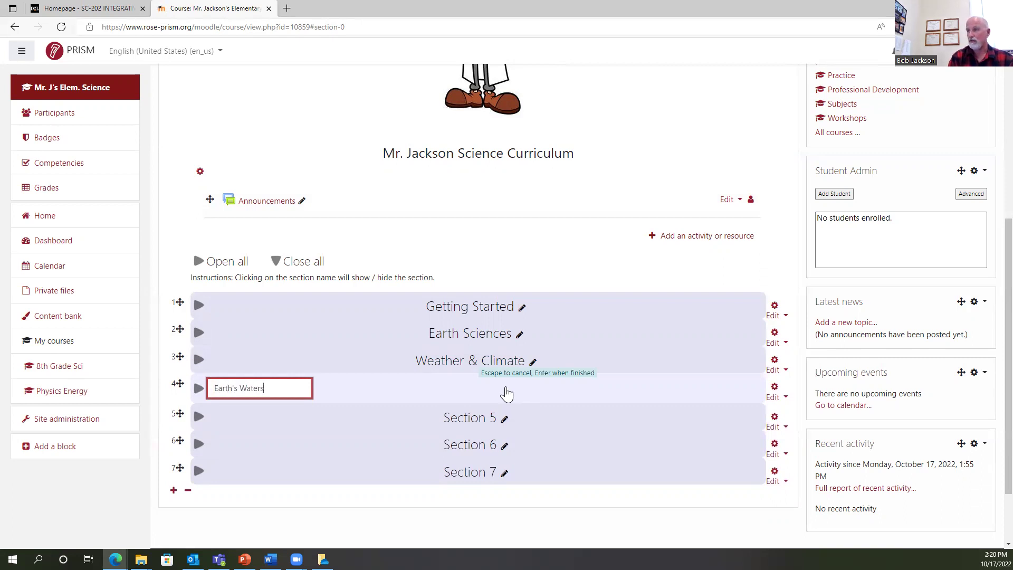
pyautogui.press('Return')
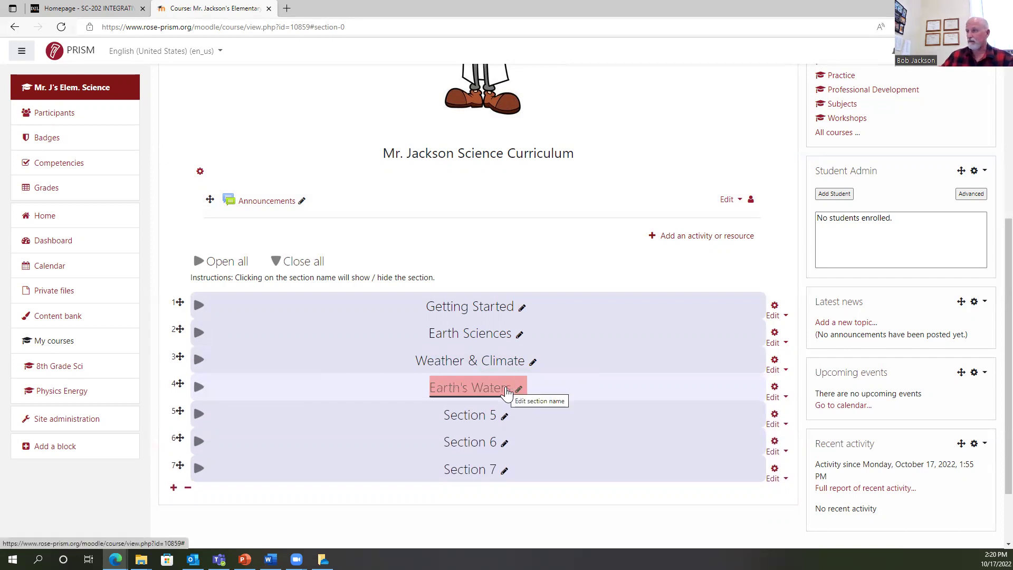
pyautogui.click(520, 390)
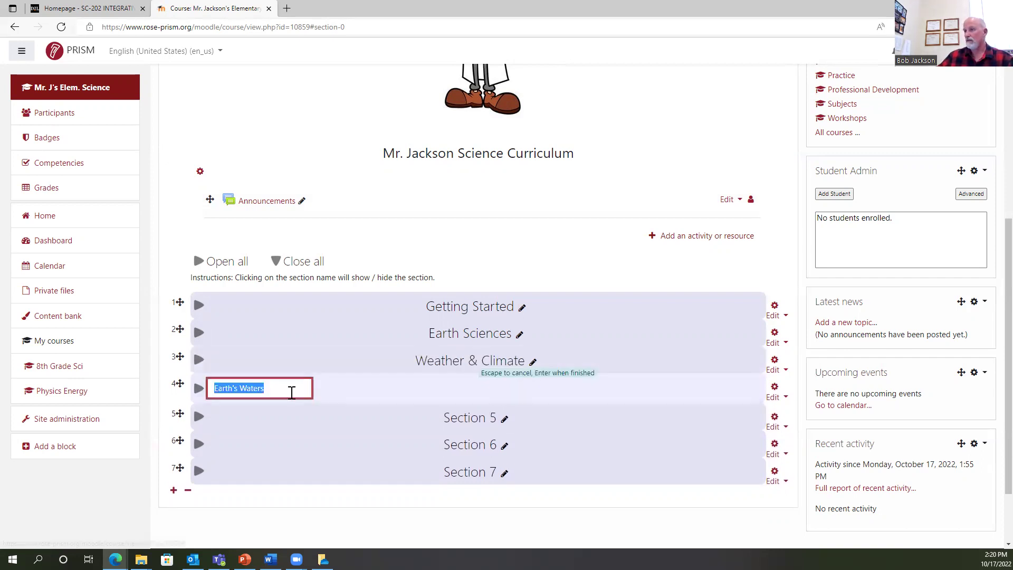
pyautogui.click(280, 389)
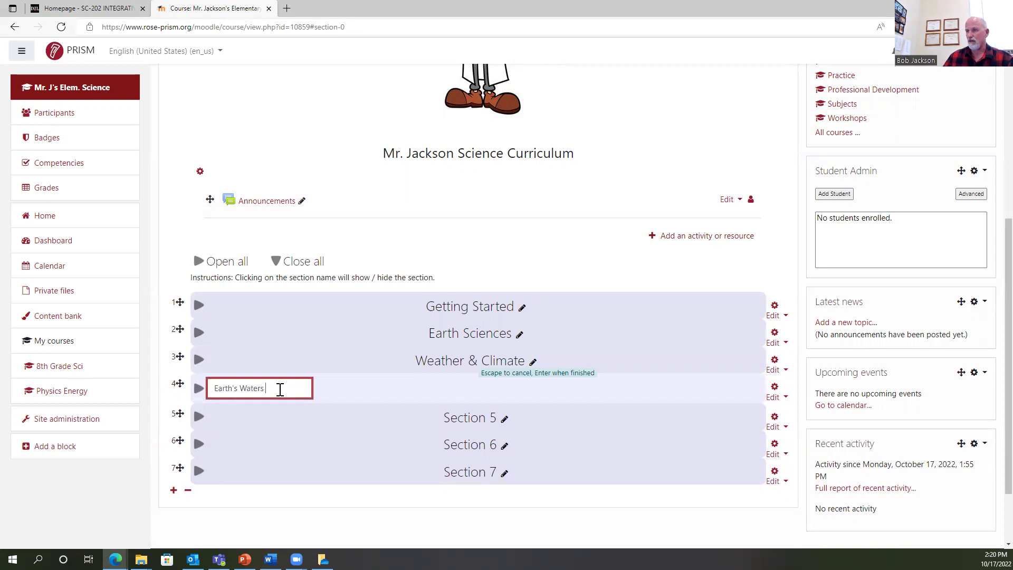
pyautogui.write('& the W')
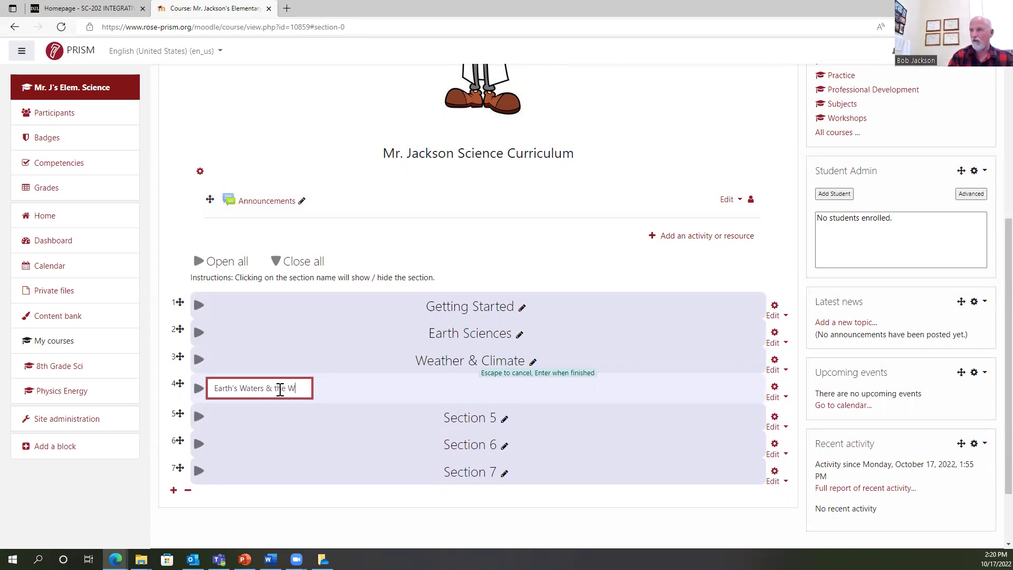
pyautogui.write('ater Cycle')
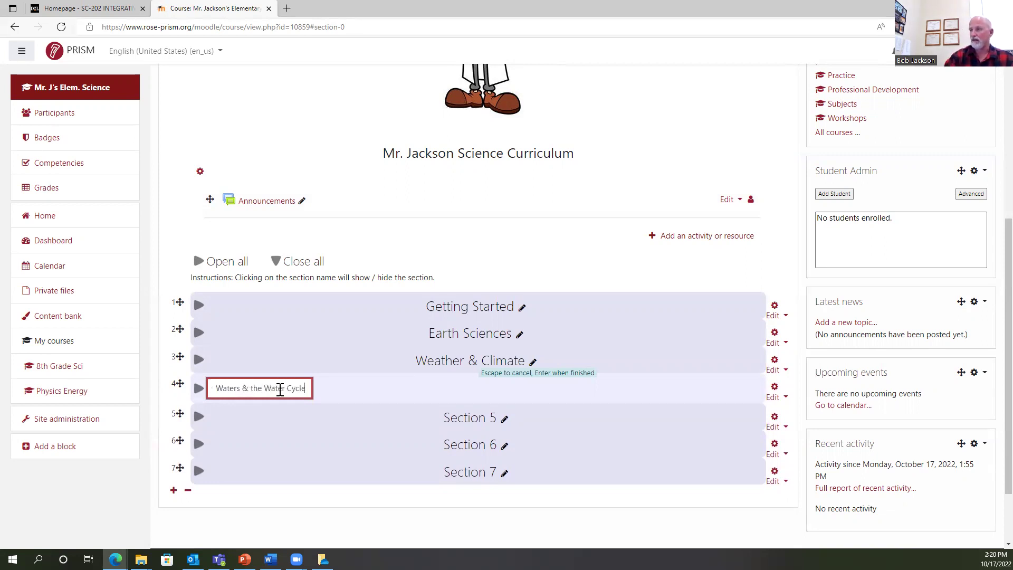
# Complete section 4's name as Earth's Waters & the Water Cycle
pyautogui.click(343, 419)
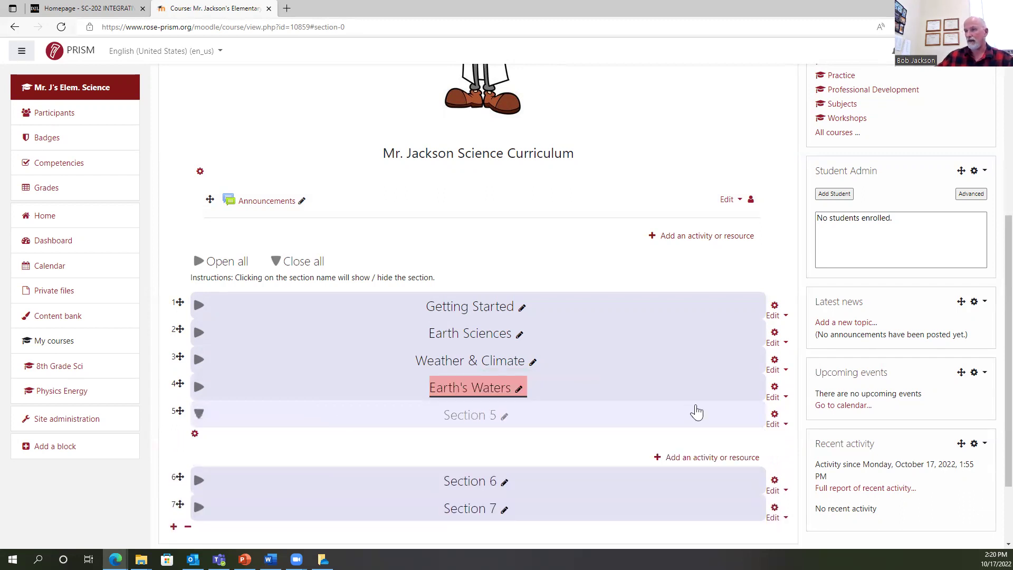
pyautogui.click(517, 389)
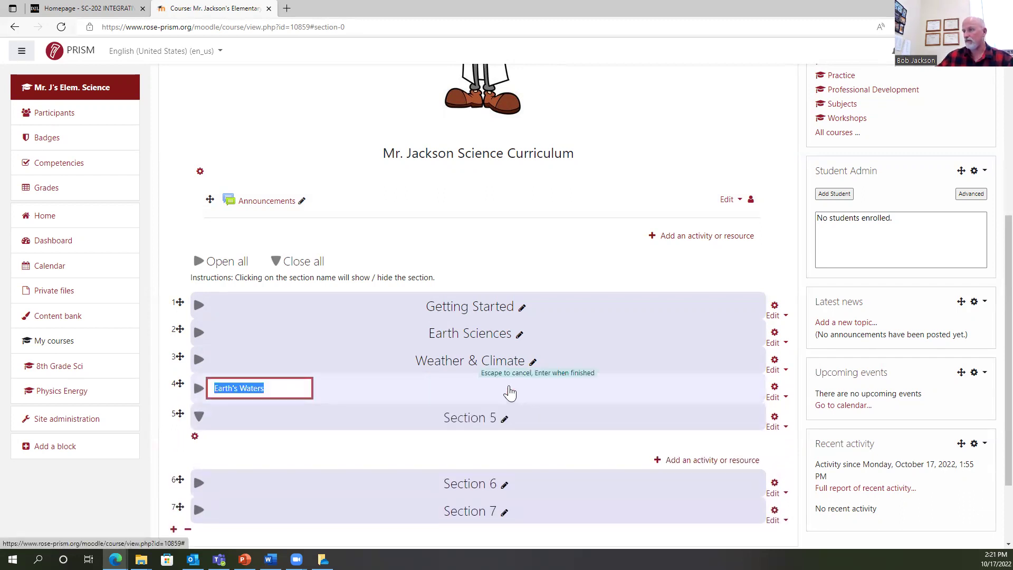
pyautogui.click(267, 390)
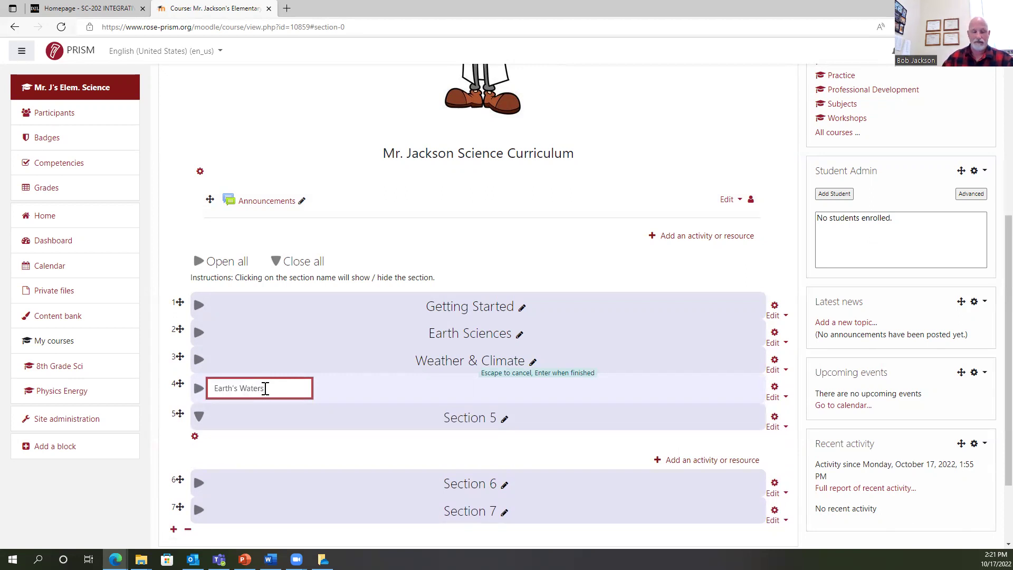
pyautogui.write('& the W')
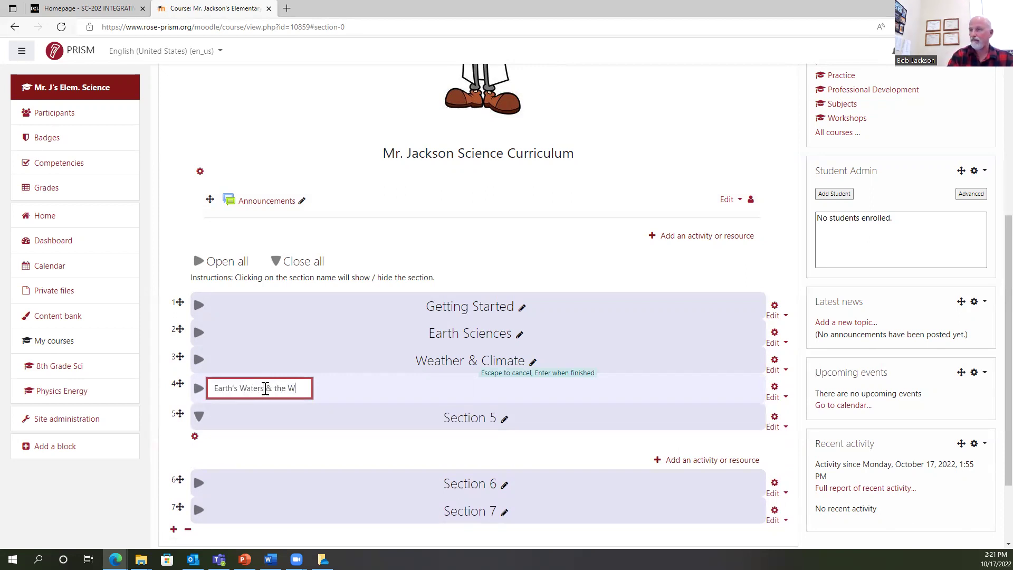
pyautogui.write('ater Cycl')
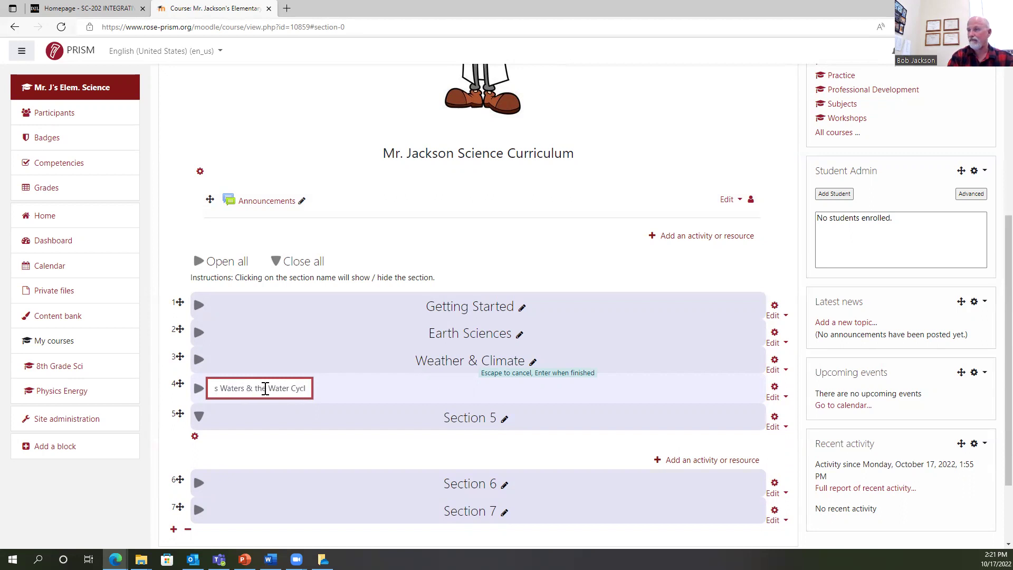
pyautogui.write('e')
pyautogui.press('Return')
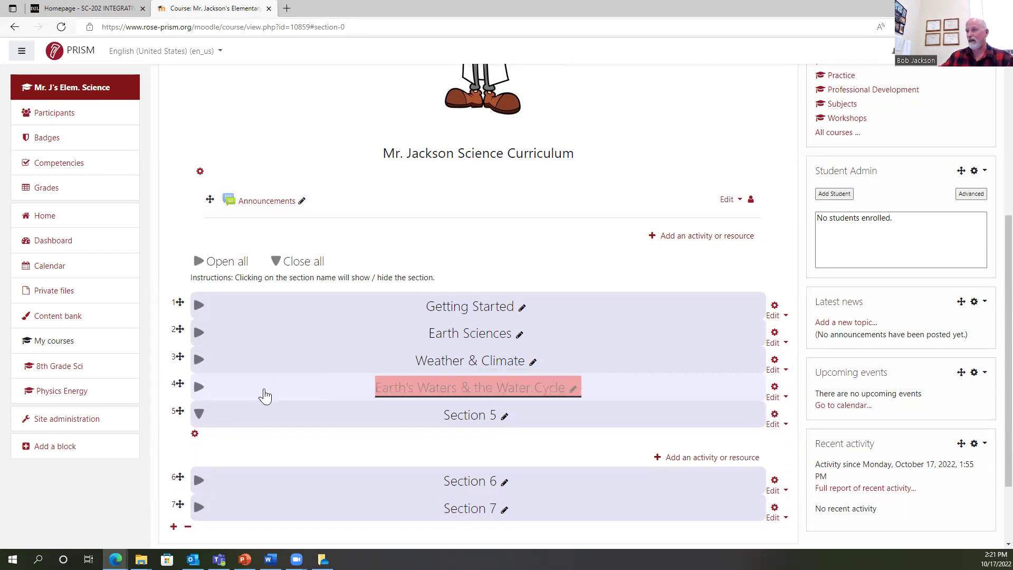
# Rename section 5 to The Nature of Living Things & the History of Life
pyautogui.click(267, 393)
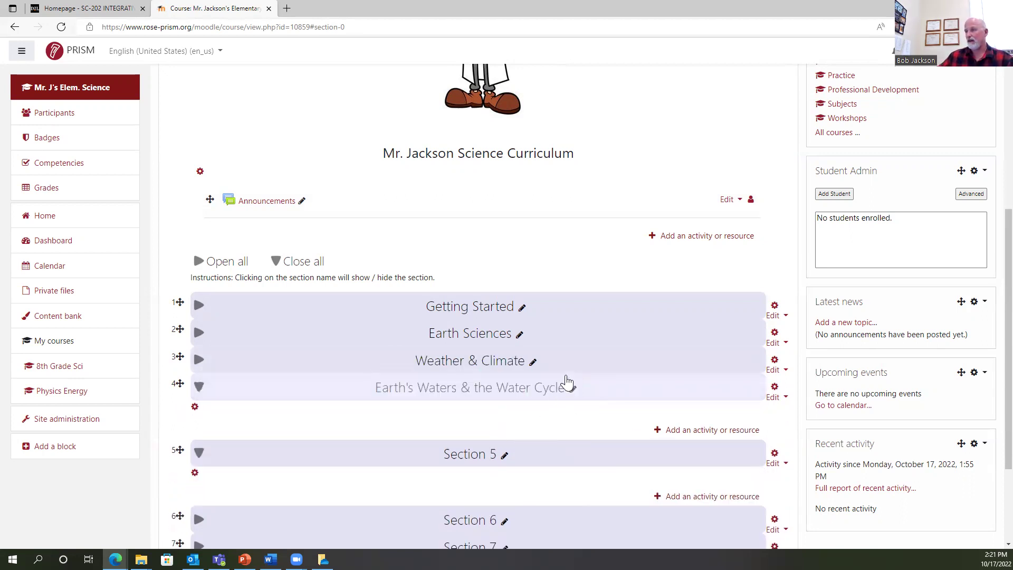
pyautogui.click(565, 365)
pyautogui.click(547, 370)
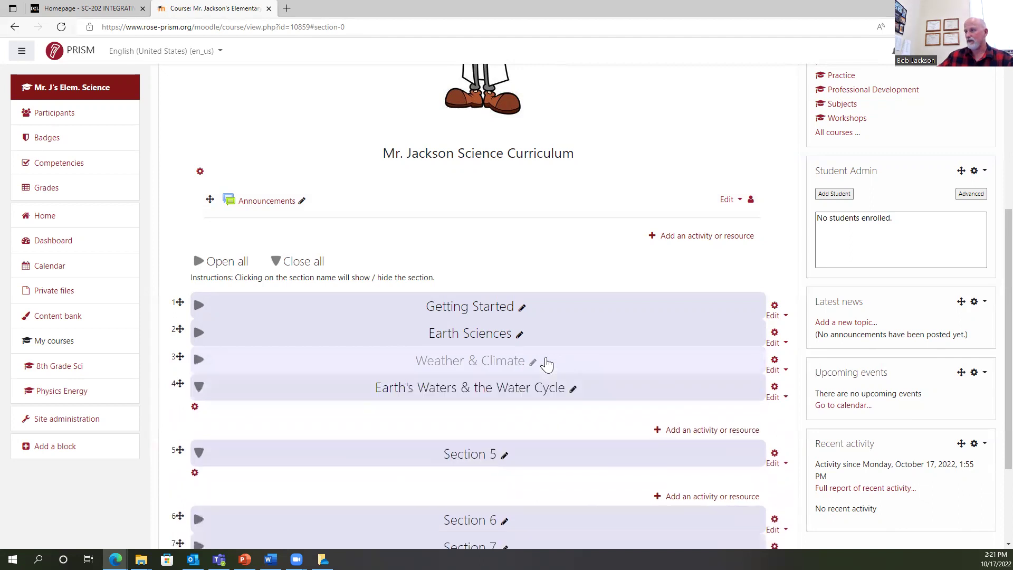
pyautogui.click(504, 457)
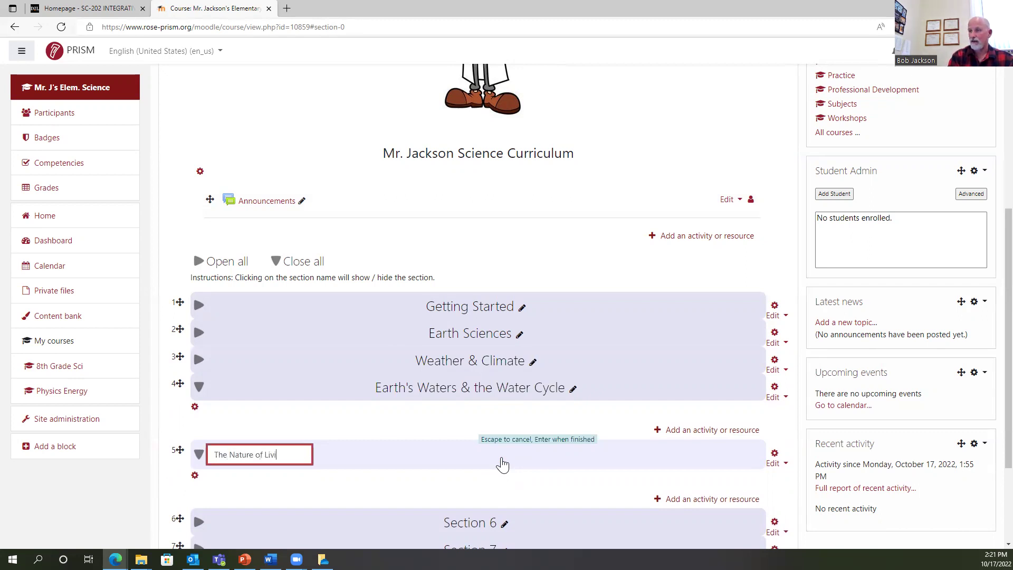
pyautogui.write('ngs')
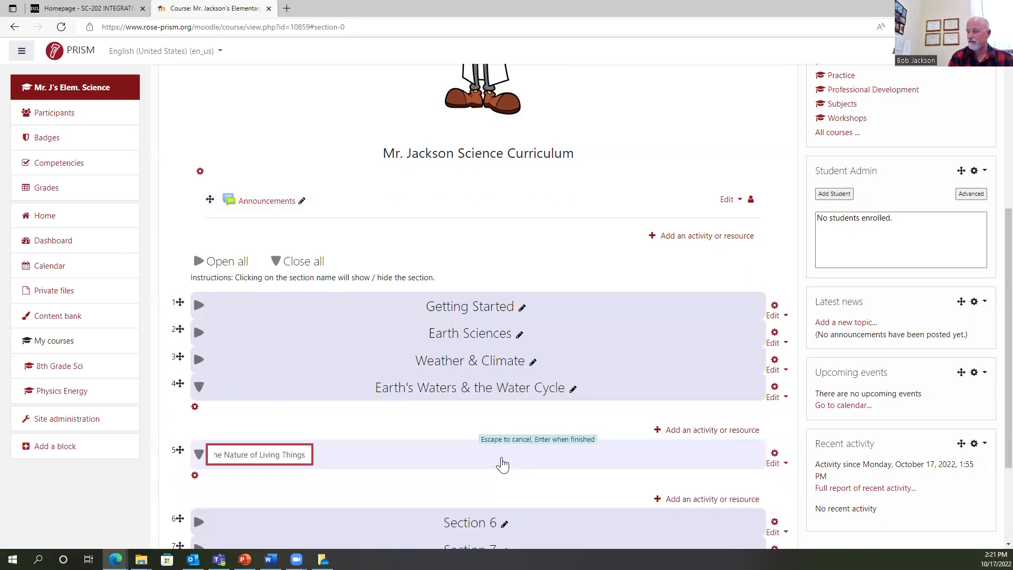
pyautogui.write('& t')
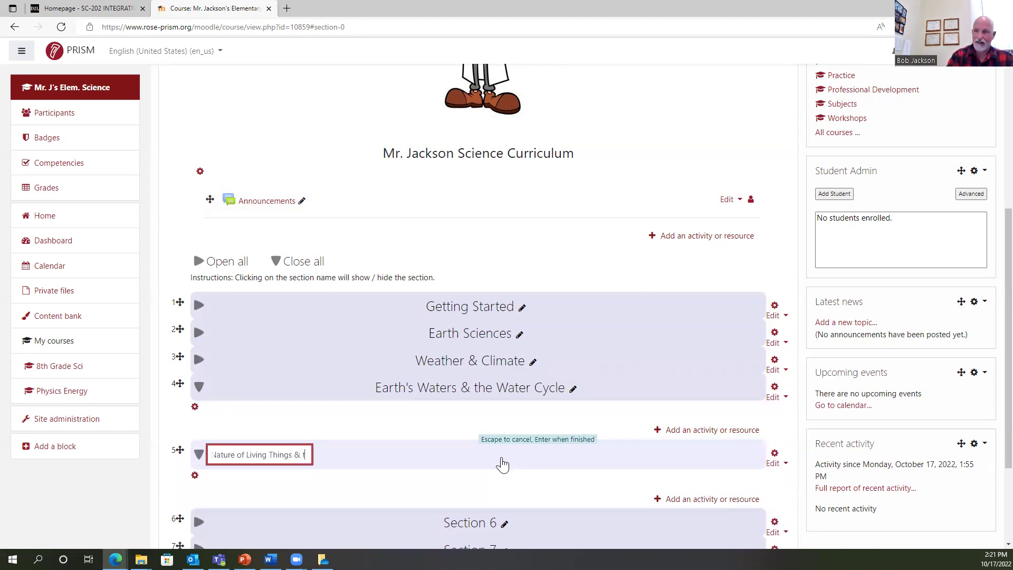
pyautogui.write('he History of Life')
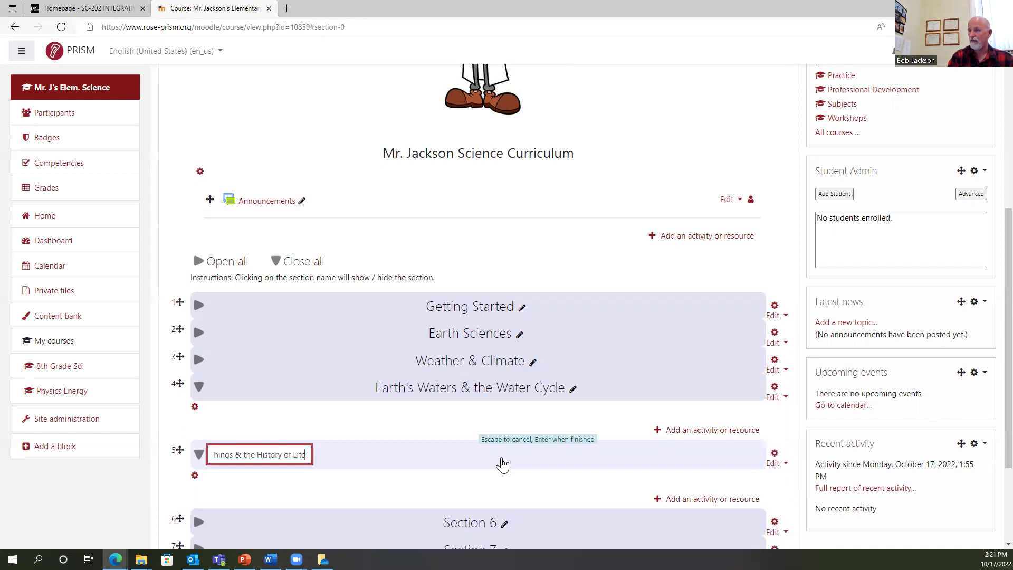
pyautogui.press('Return')
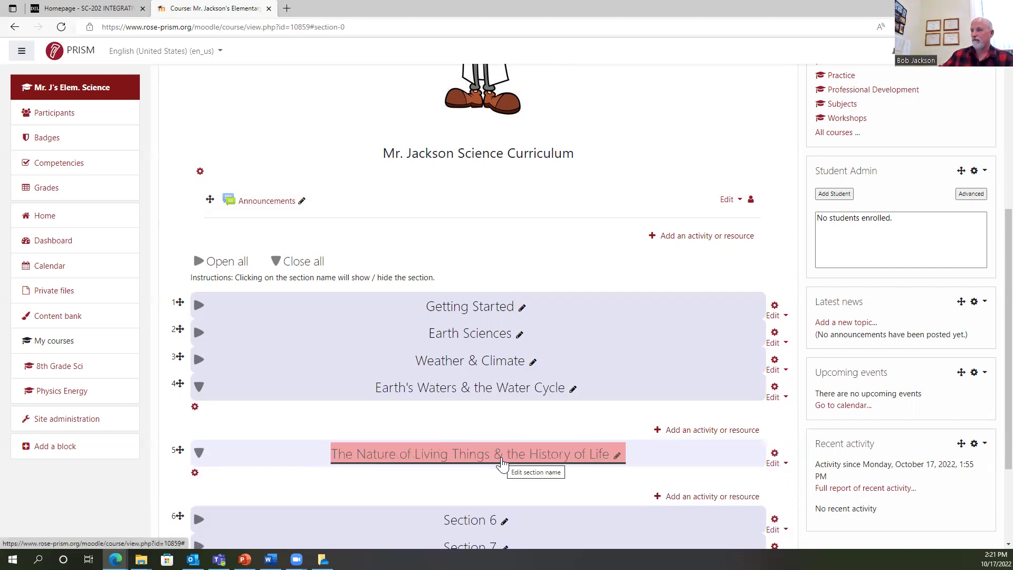
pyautogui.scroll(-2, 584, 400)
# Rename section 6 to Ecology & the Environment
pyautogui.click(504, 383)
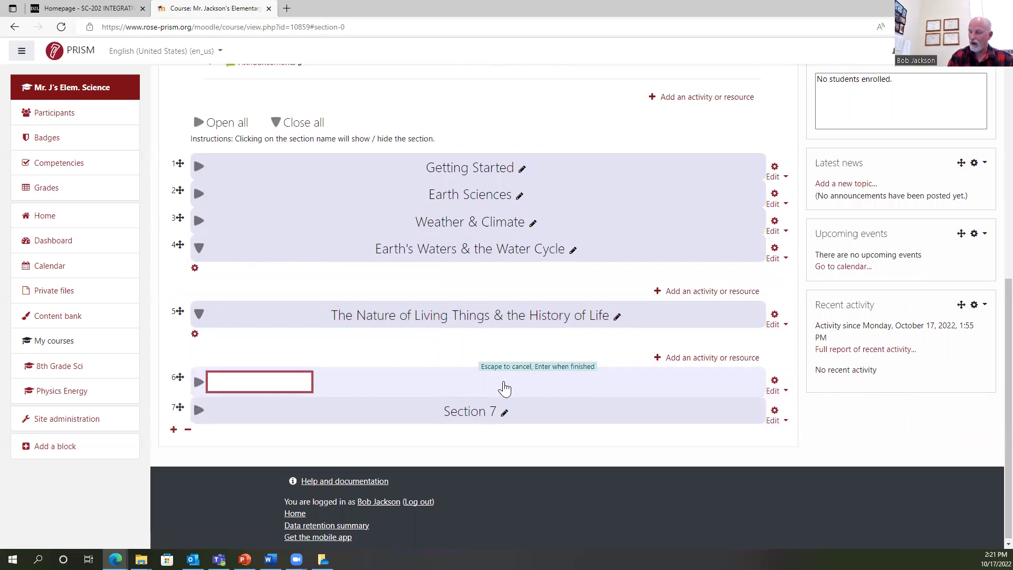
pyautogui.write('Ecol')
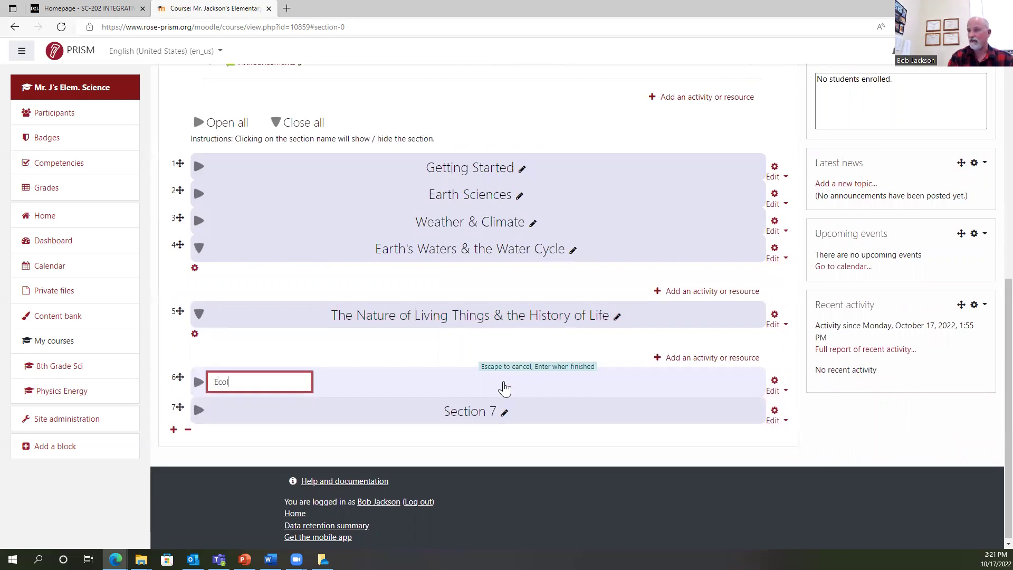
pyautogui.write('ogy & the')
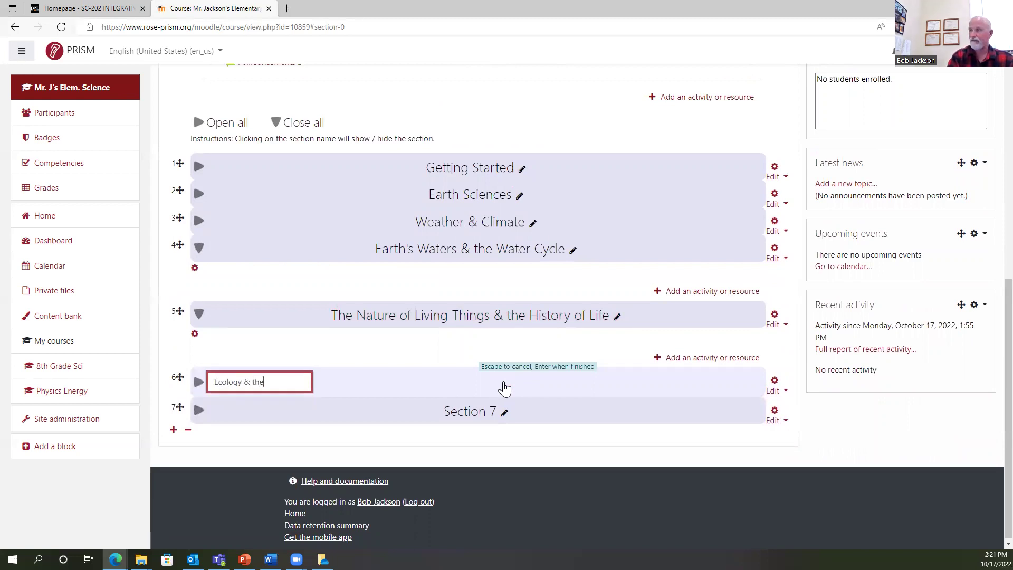
pyautogui.write(' Enviro')
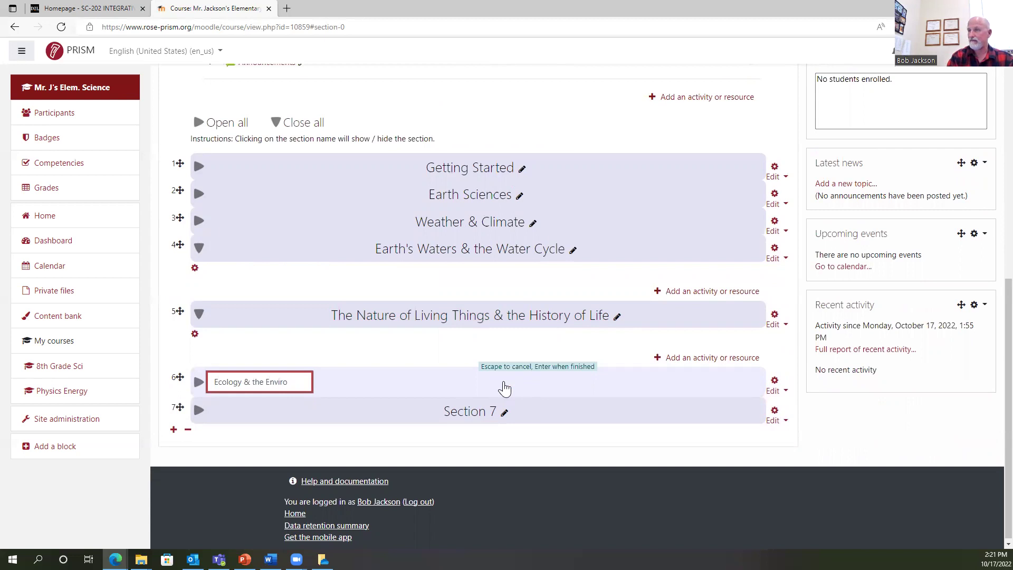
pyautogui.write('nment')
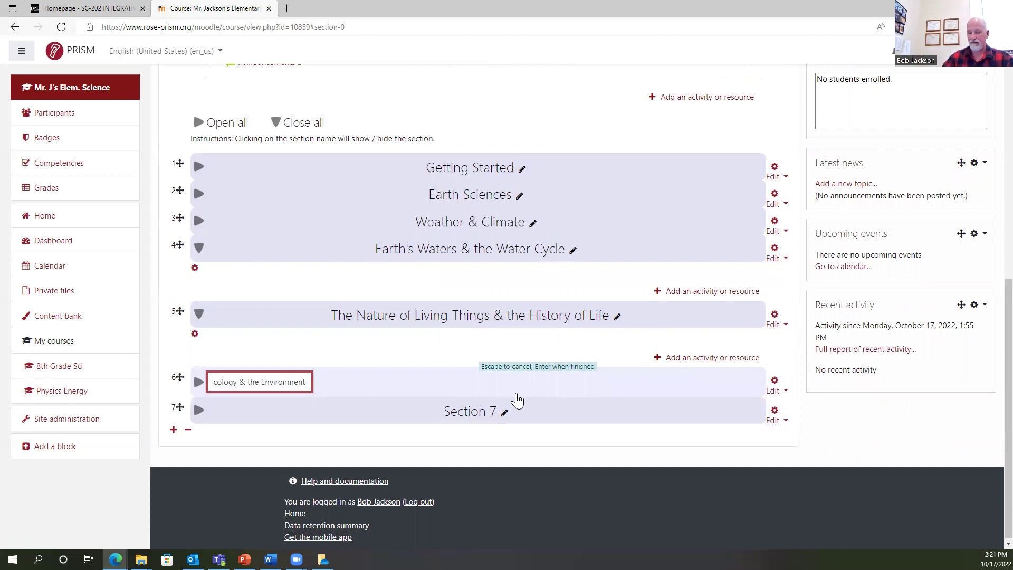
pyautogui.press('Return')
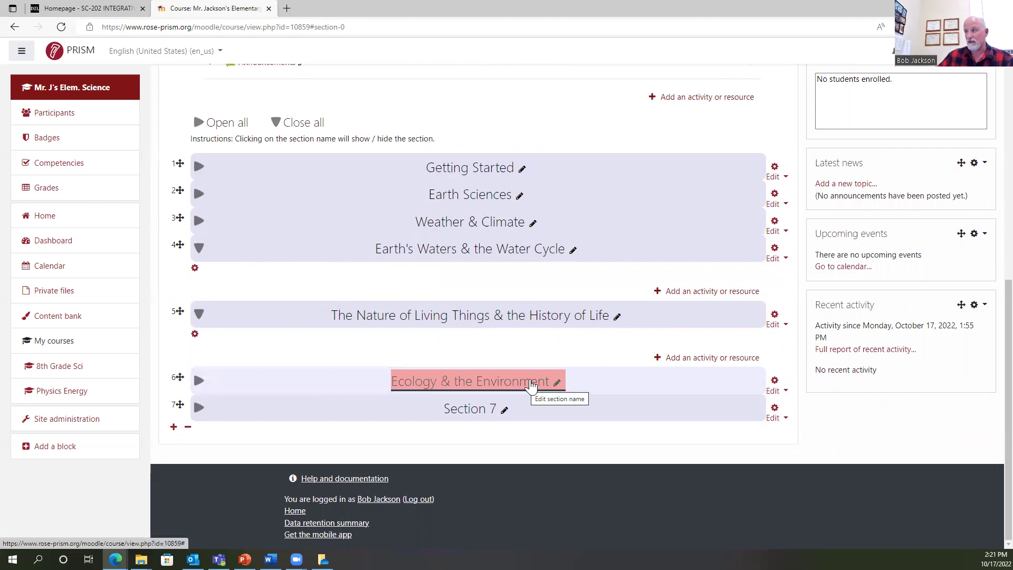
# Rename section 7 to Human Biology and collapse the Earth's Waters & the Water Cycle section
pyautogui.click(483, 413)
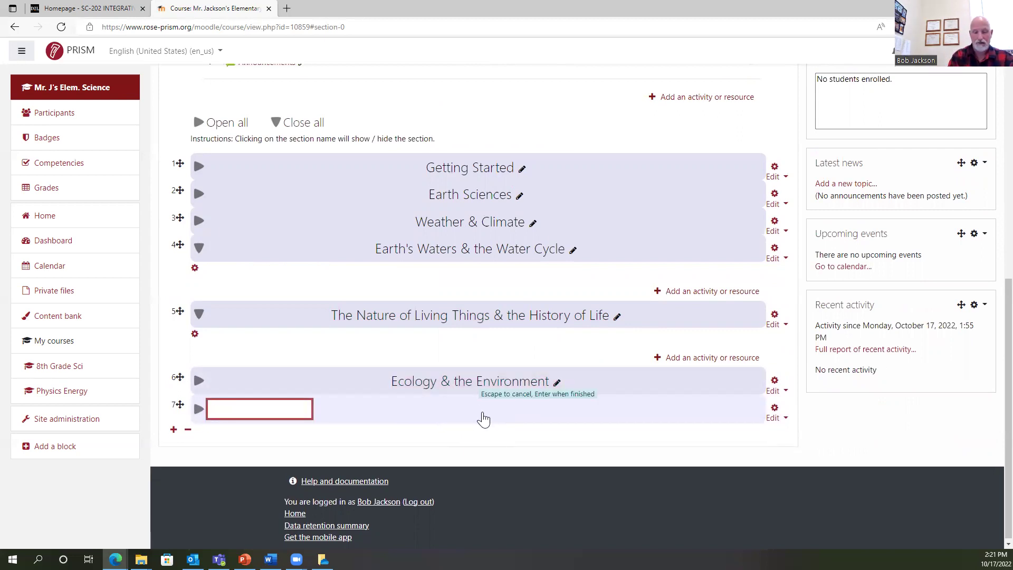
pyautogui.write('Human Biolo')
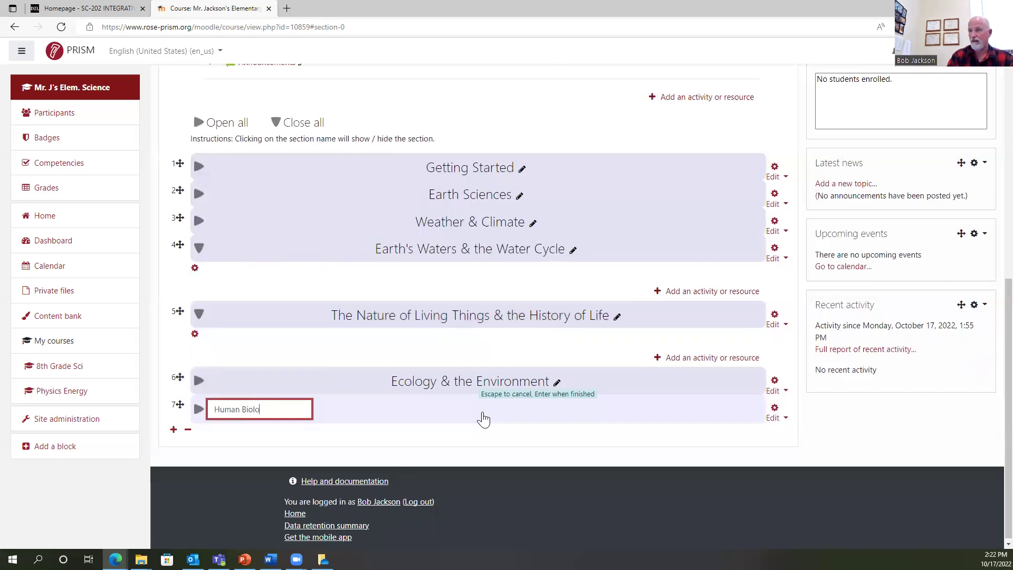
pyautogui.write('gy')
pyautogui.press('Return')
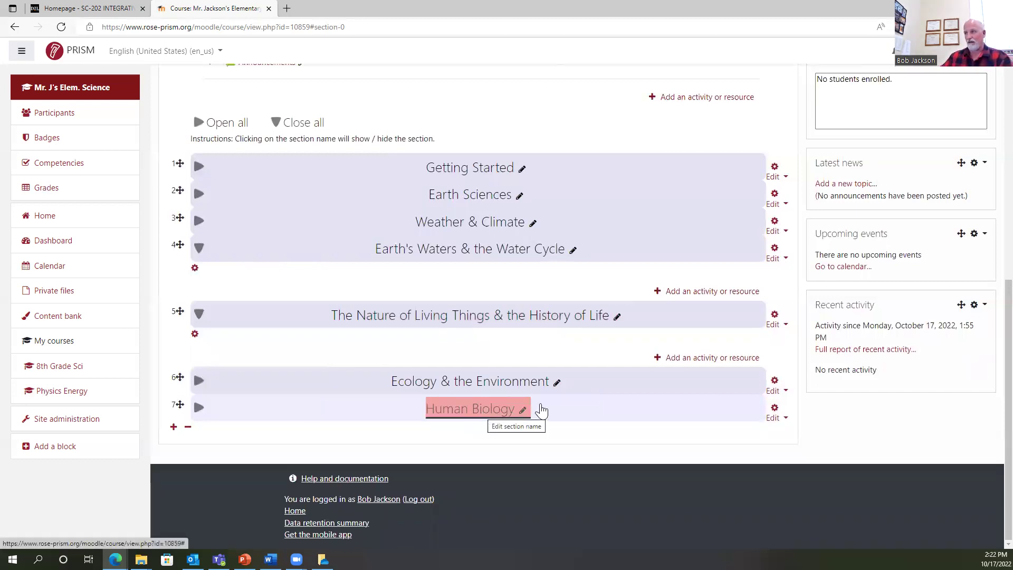
pyautogui.click(595, 252)
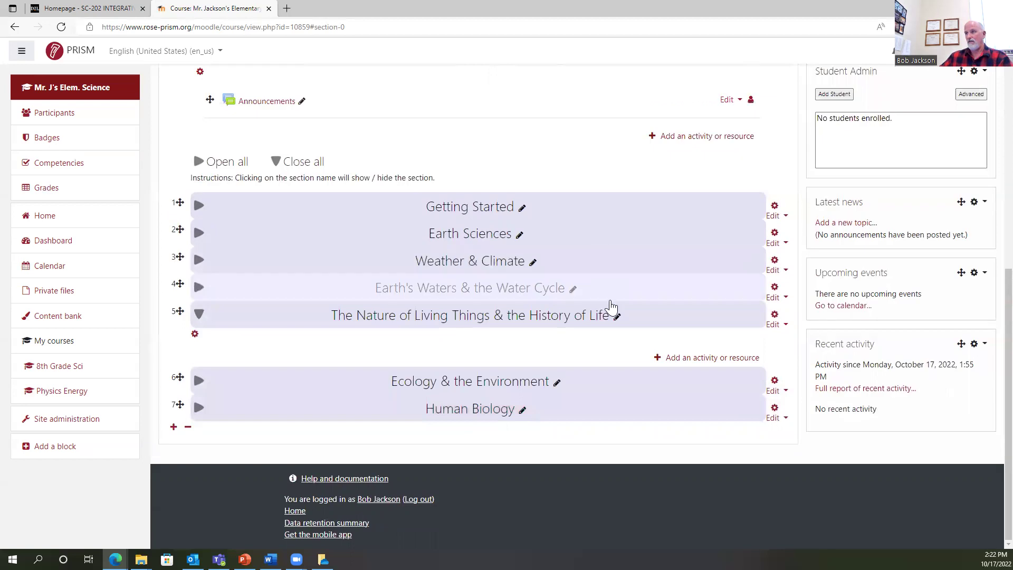
# Collapse the Nature of Living Things section, return to the page top, and select the course URL
pyautogui.click(641, 319)
pyautogui.scroll(5, 615, 317)
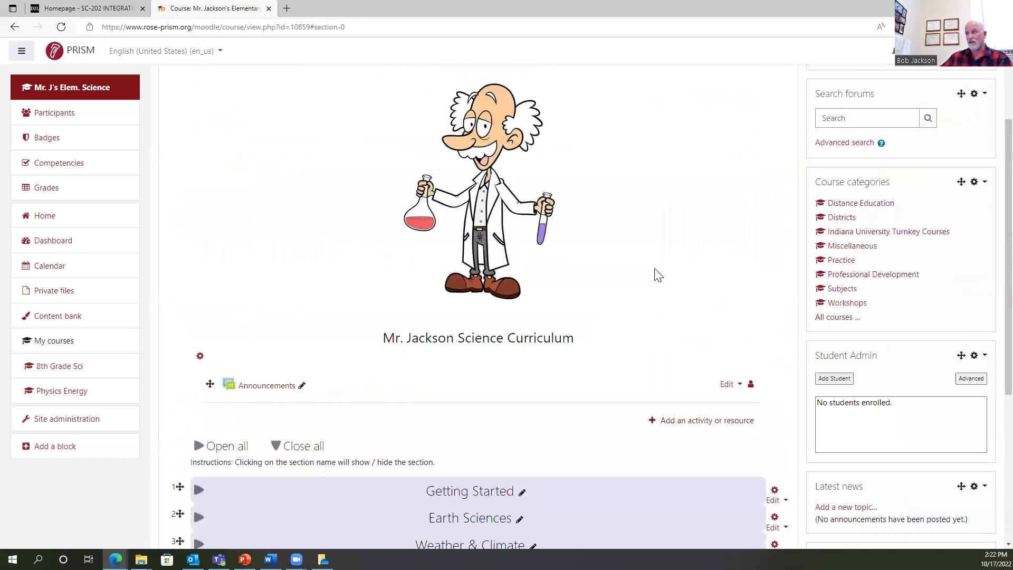
pyautogui.scroll(2, 655, 274)
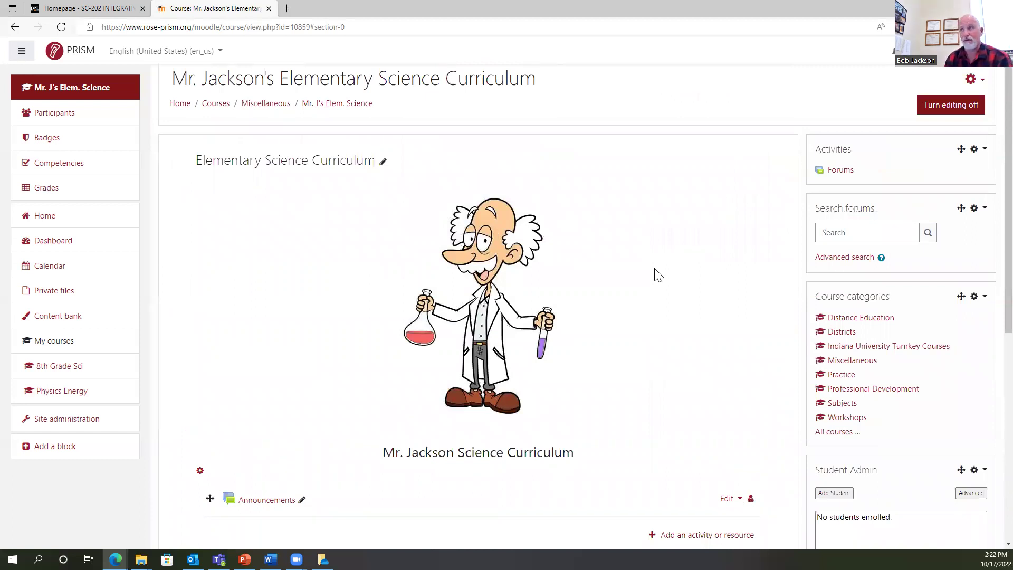
pyautogui.scroll(1, 420, 100)
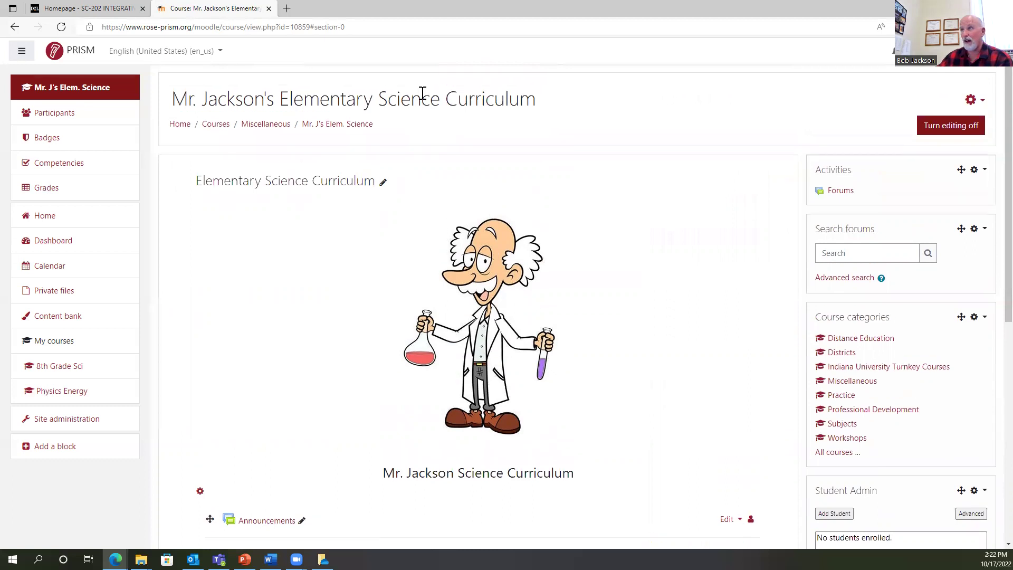
pyautogui.click(350, 27)
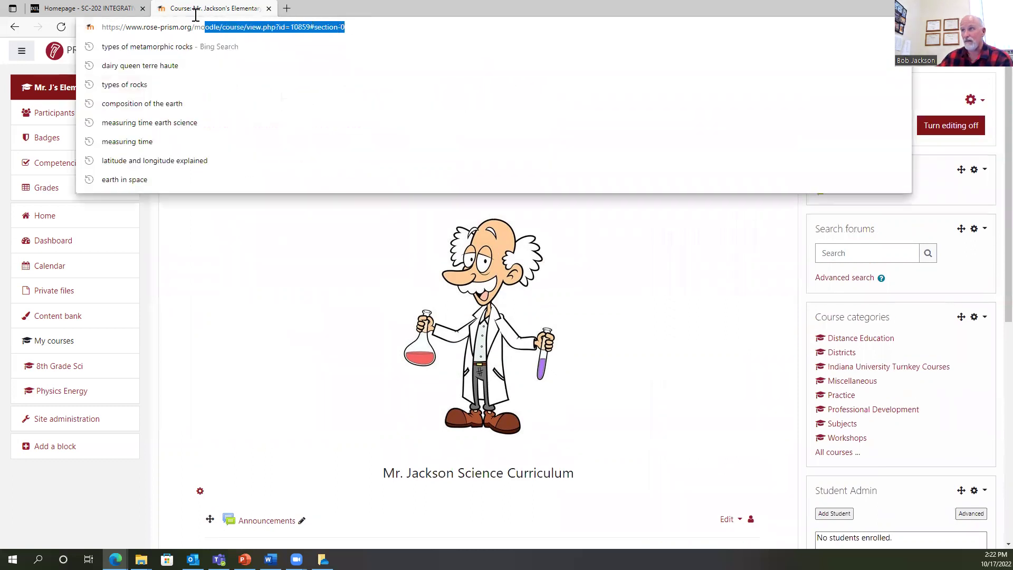